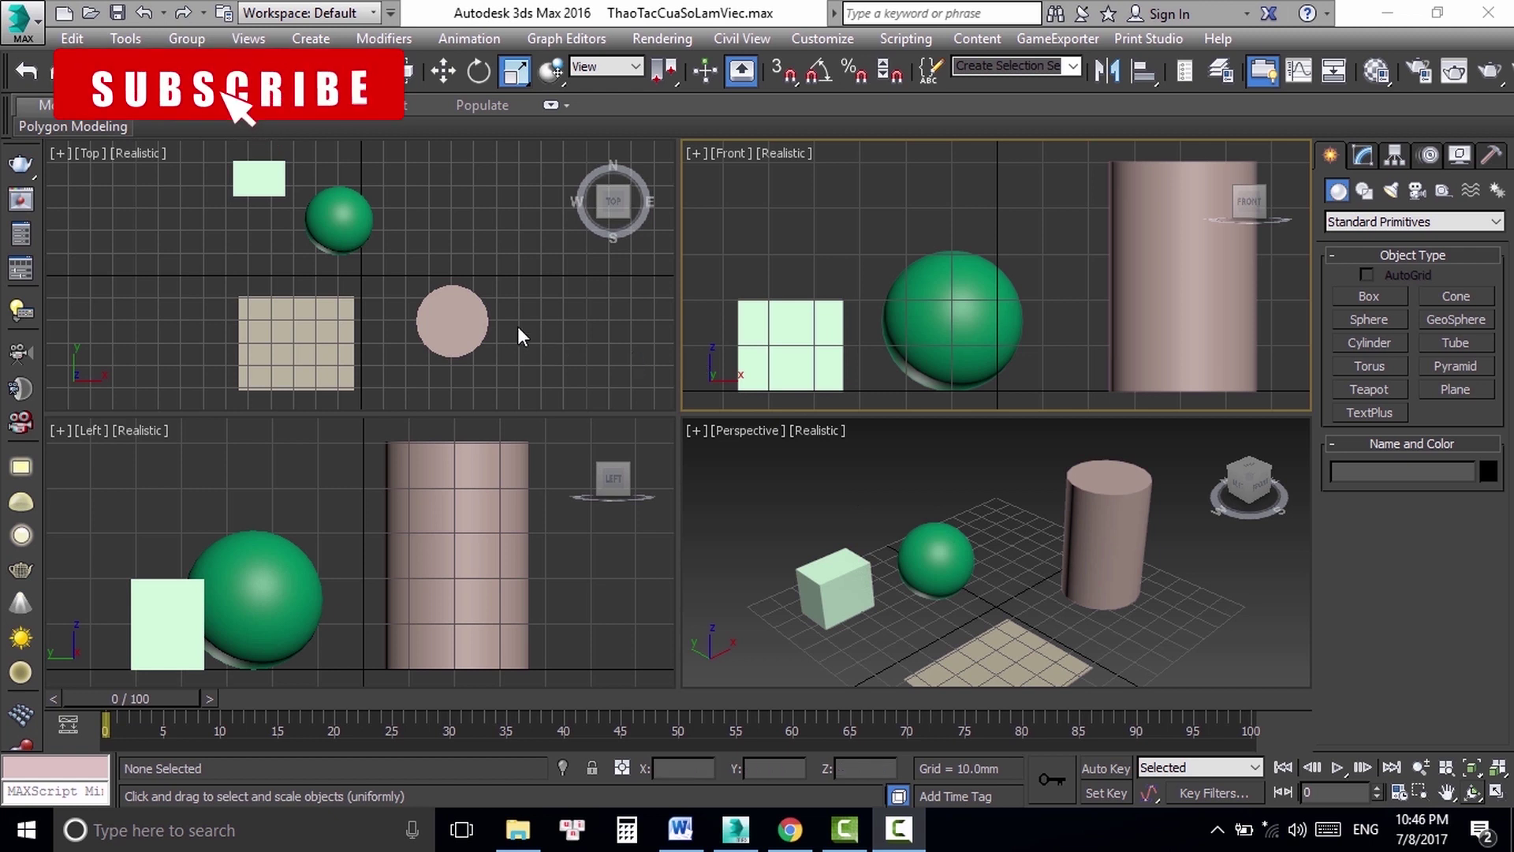
Step: Activate the Top, Front, Left and Perspective viewports in turn twice, ending on Perspective
click(498, 209)
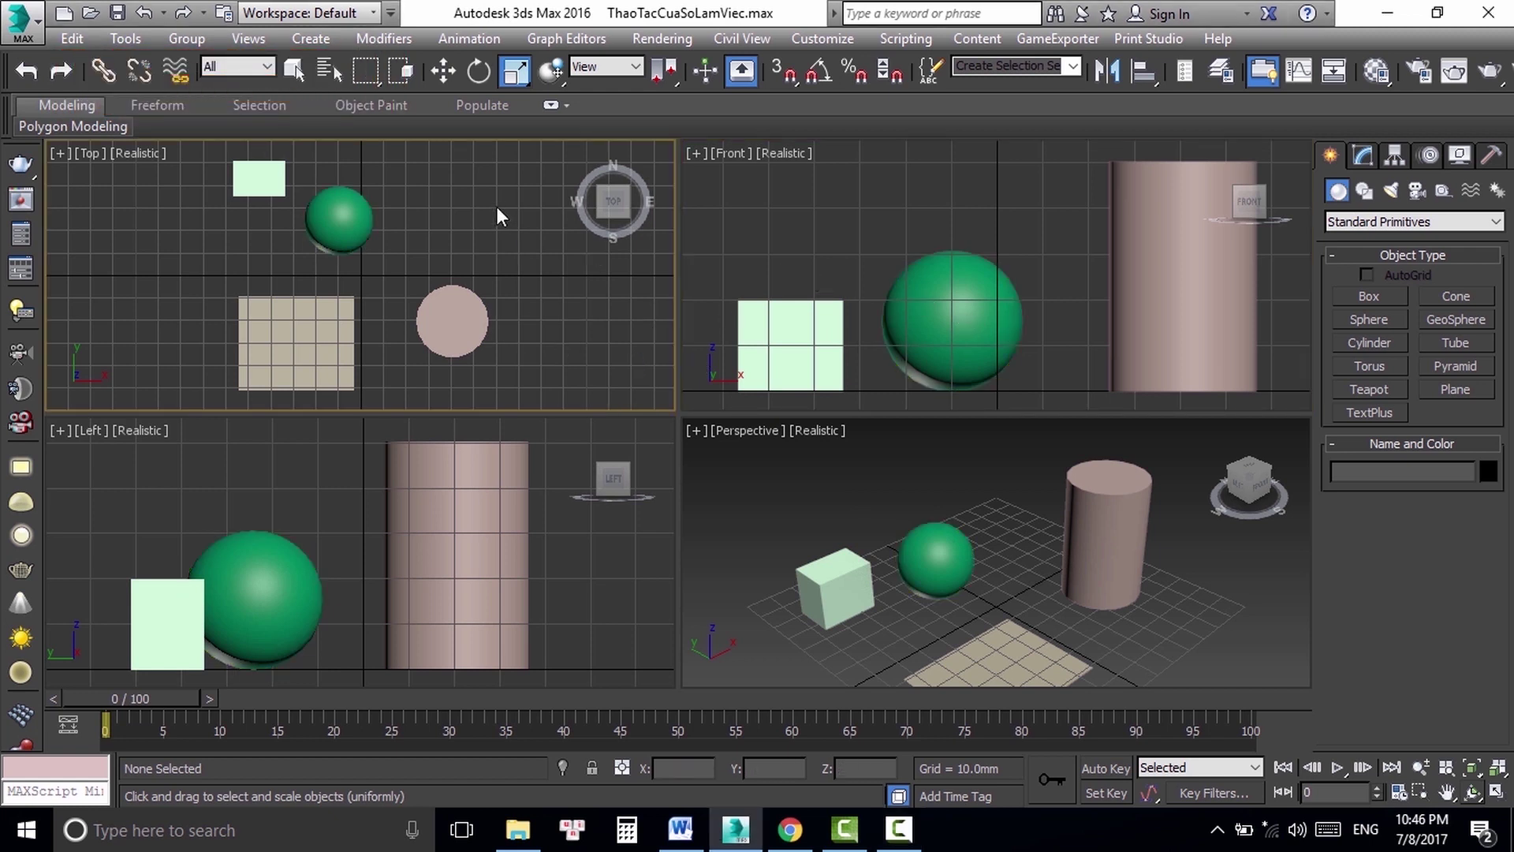
click(931, 196)
click(575, 426)
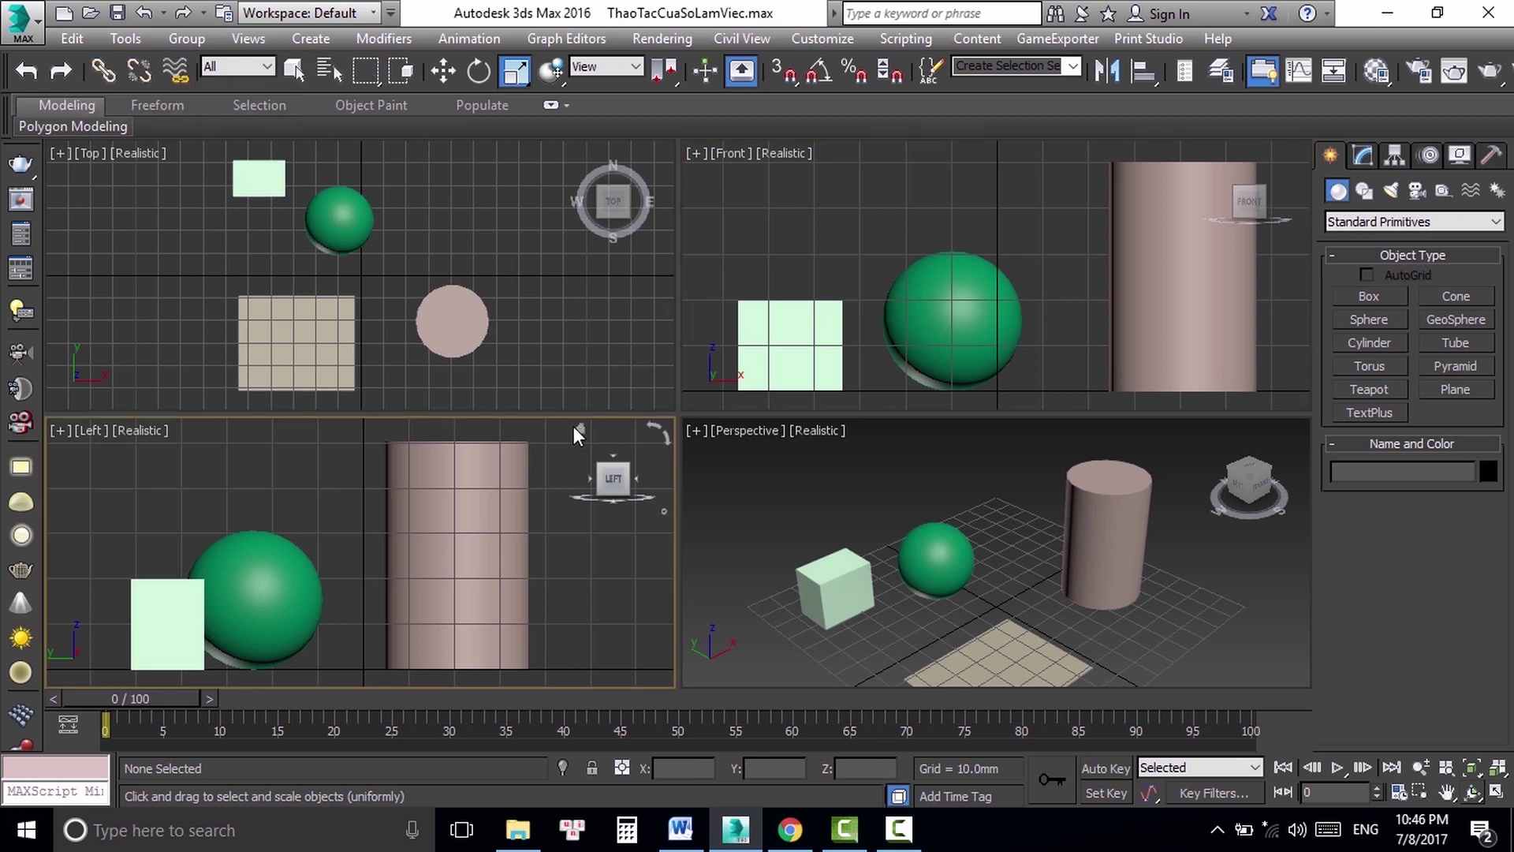
click(905, 509)
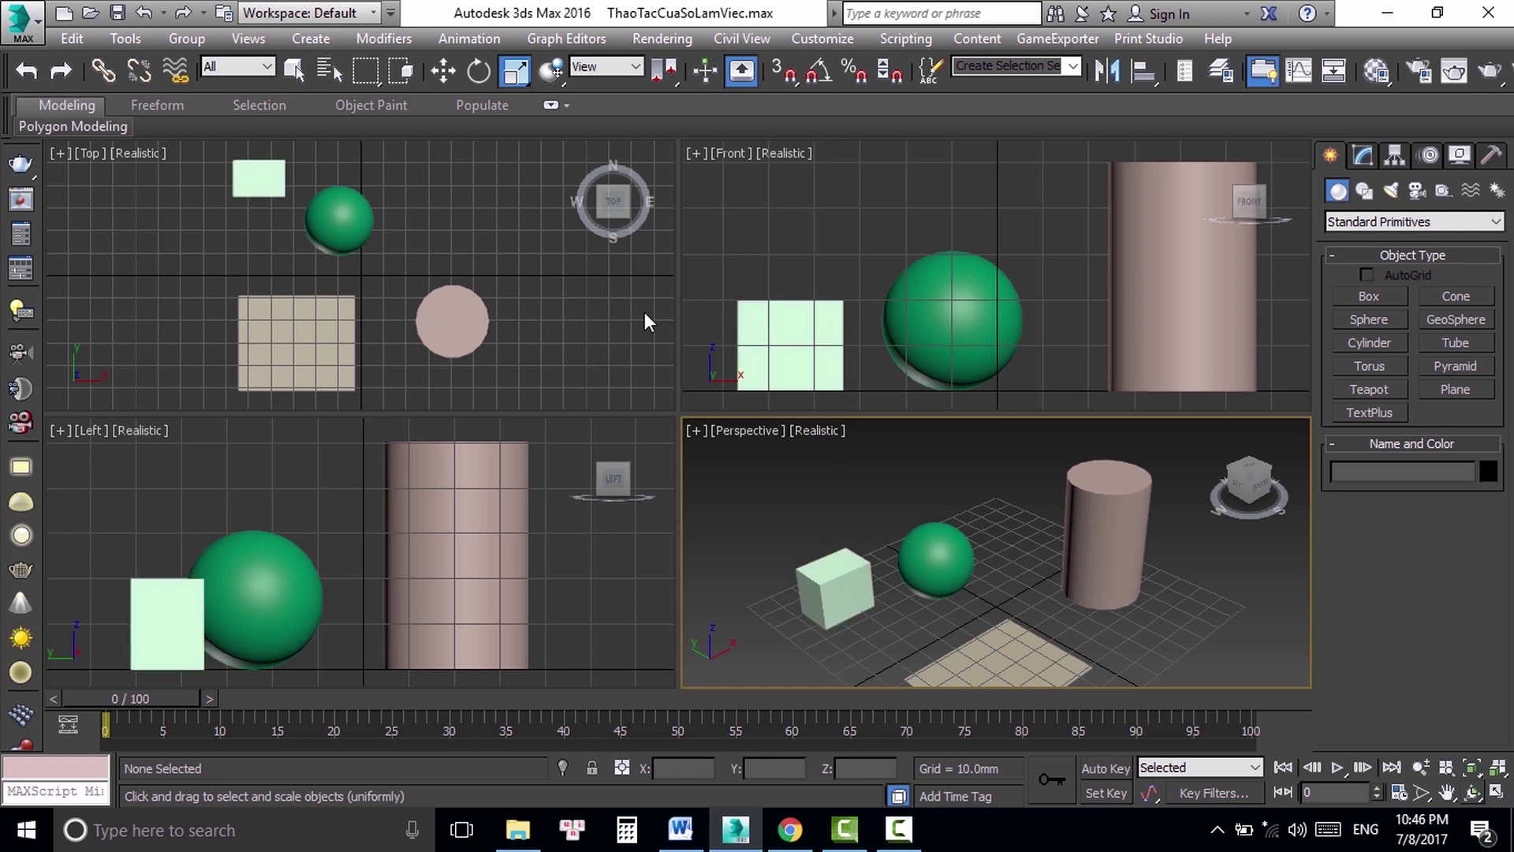
click(667, 340)
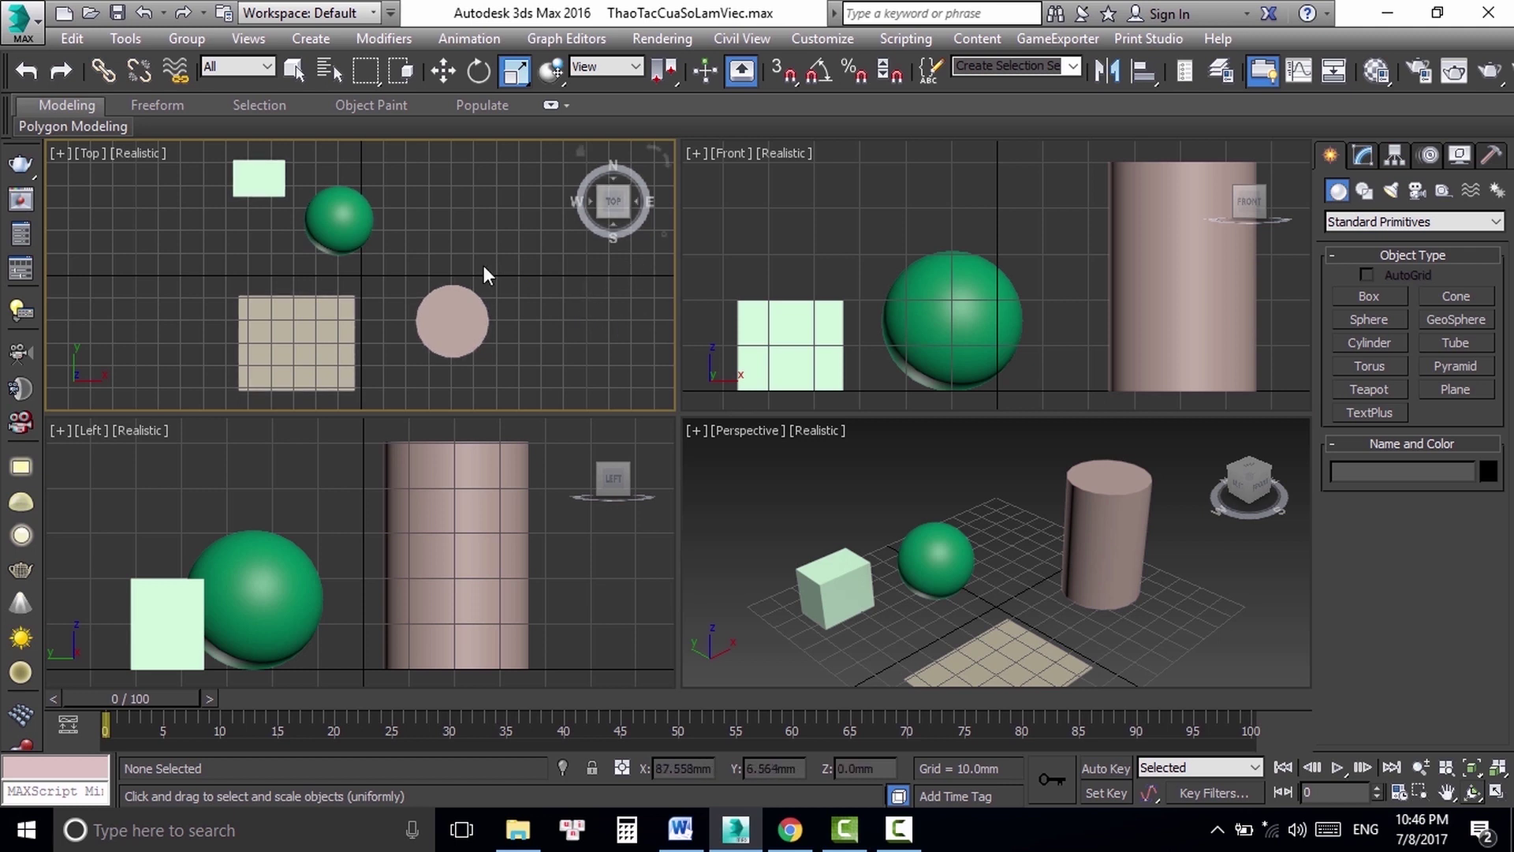
click(764, 189)
click(712, 618)
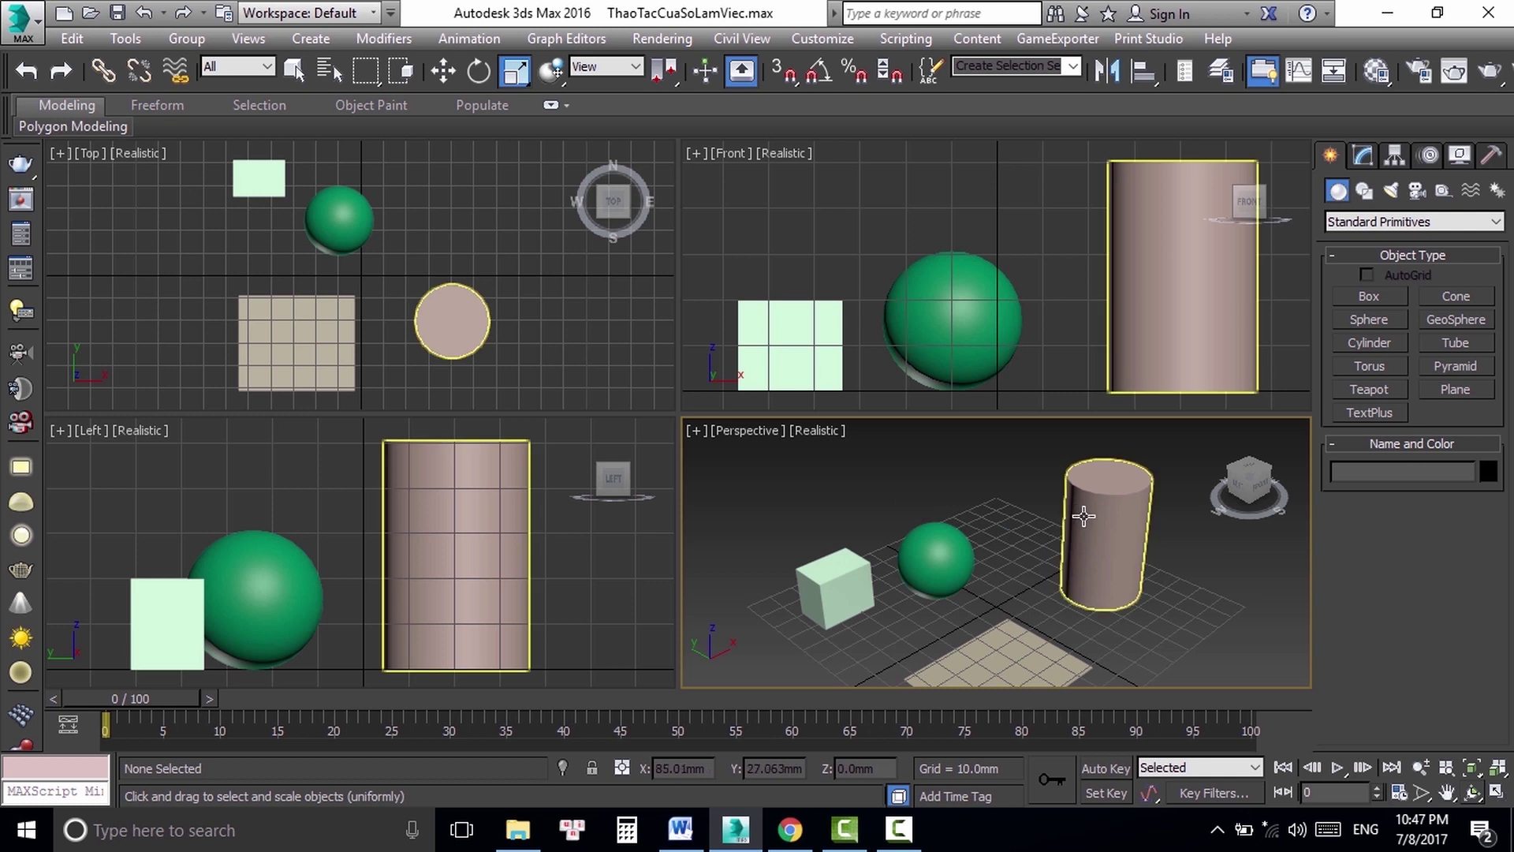
Step: Pan the Perspective, Front, Top and Left views in turn
mouse_move(1092, 528)
middle_down()
mouse_move(953, 518)
mouse_move(1090, 514)
middle_up()
click(1038, 287)
mouse_move(1034, 283)
middle_down()
mouse_move(906, 271)
mouse_move(1091, 270)
mouse_move(902, 271)
mouse_move(1079, 261)
middle_up()
mouse_move(644, 273)
middle_down()
mouse_move(334, 247)
mouse_move(513, 247)
mouse_move(317, 247)
mouse_move(428, 247)
middle_up()
mouse_move(421, 485)
middle_down()
mouse_move(221, 507)
mouse_move(442, 500)
mouse_move(257, 508)
mouse_move(388, 495)
middle_up()
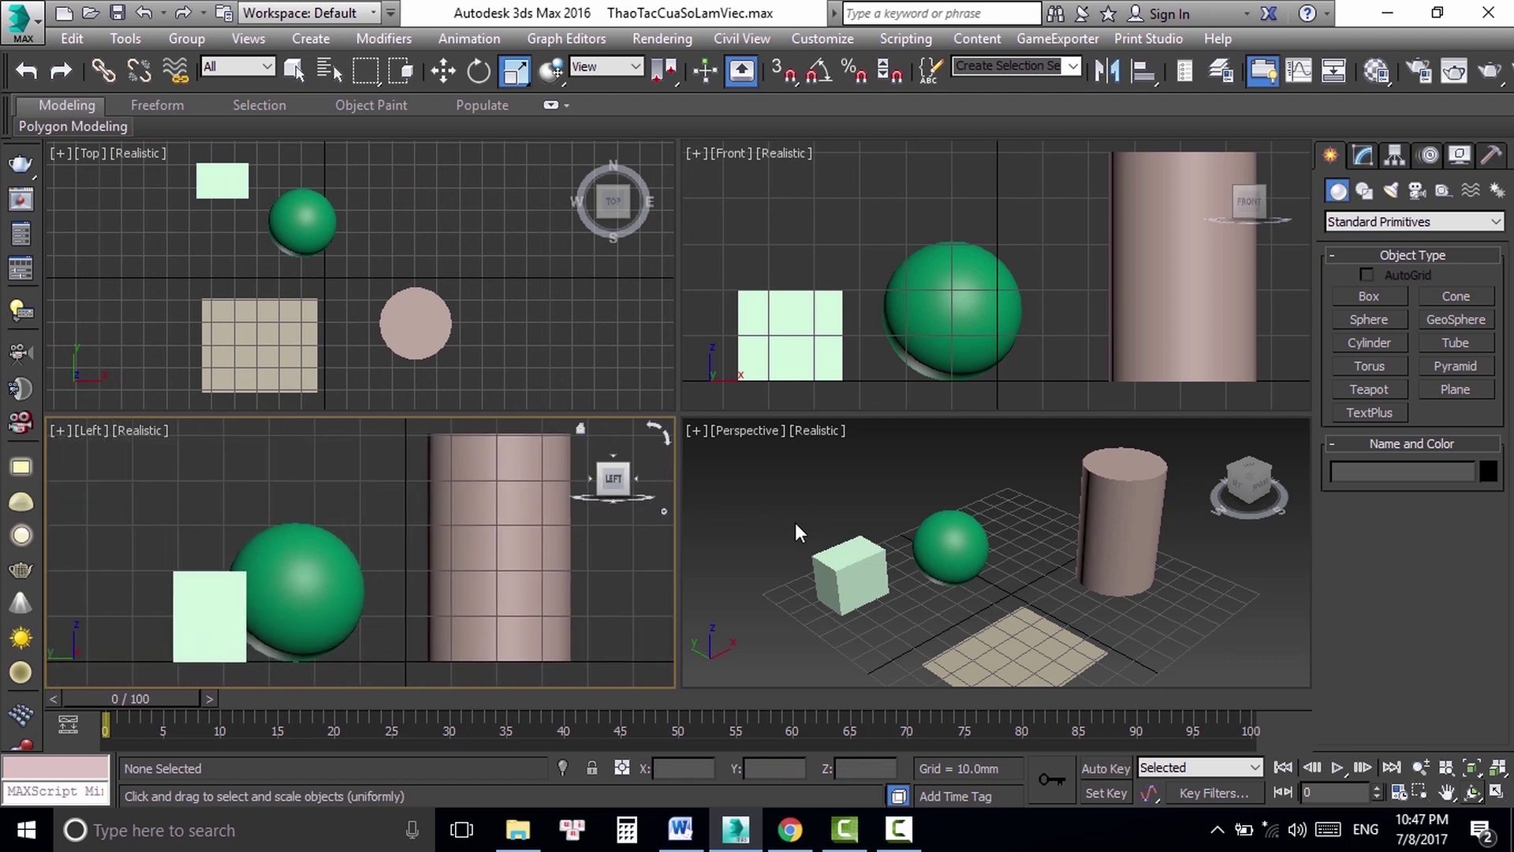
Step: Pan each of the four views again slightly with the middle mouse button
middle_click(816, 519)
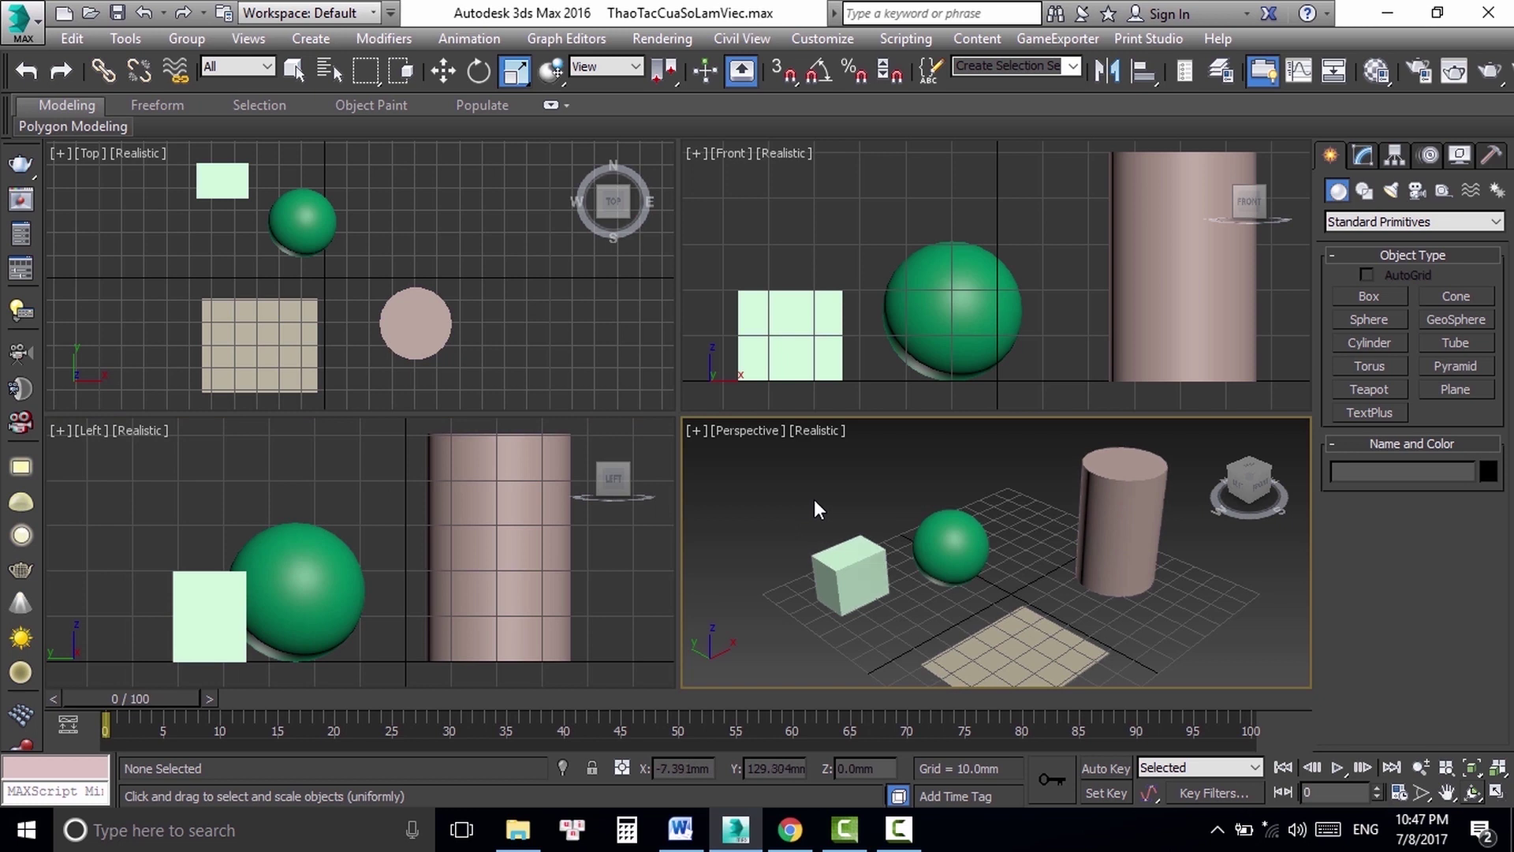
middle_drag(814, 509, 799, 521)
middle_click(839, 230)
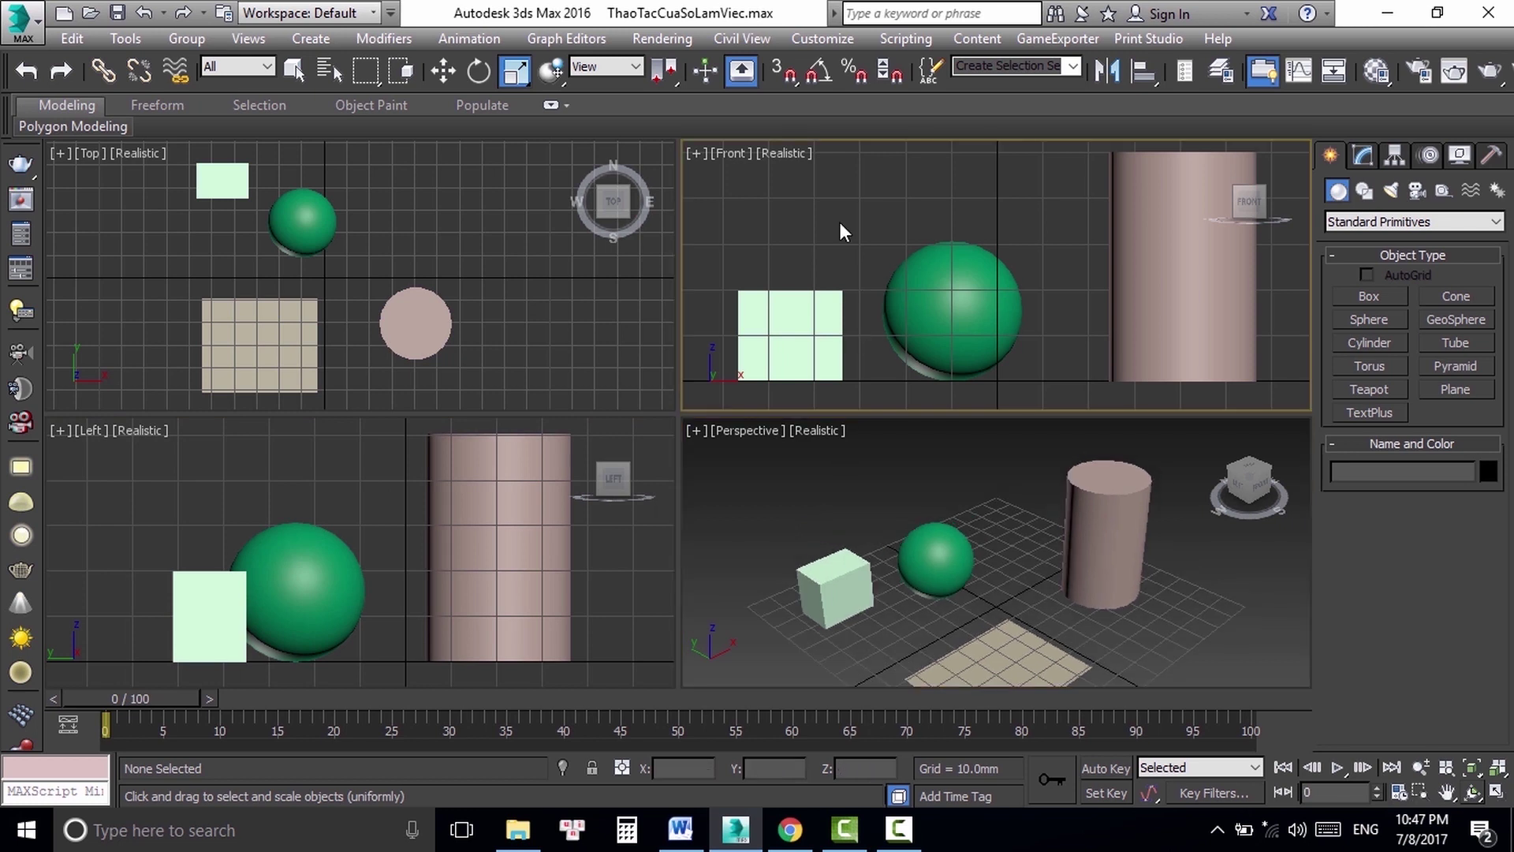
middle_drag(760, 220, 761, 229)
middle_click(491, 229)
middle_drag(491, 229, 527, 226)
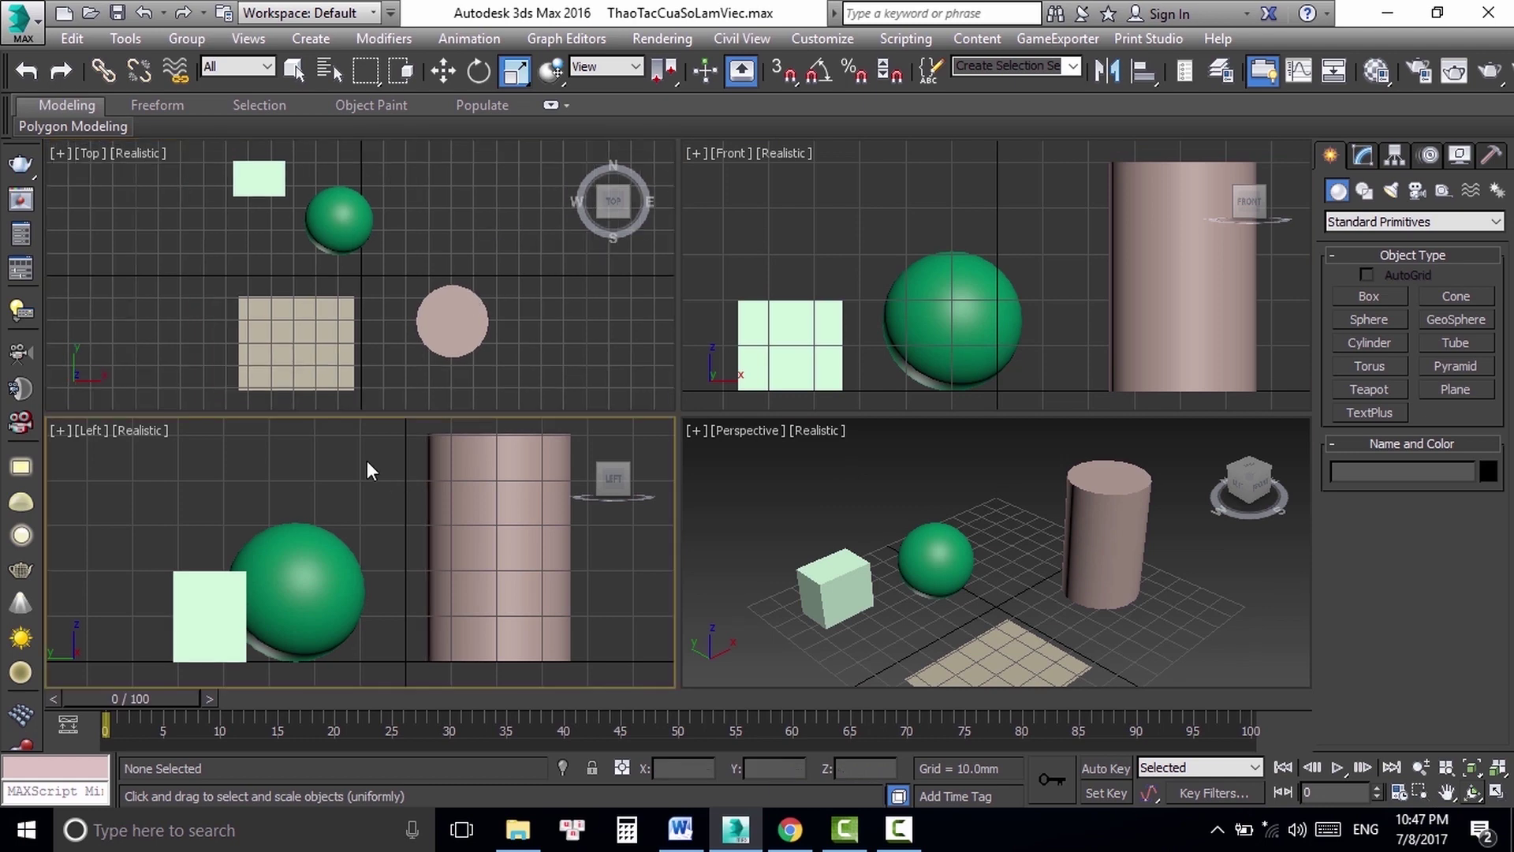
middle_drag(366, 461, 325, 469)
Step: Note 'Shift + Z' in the Word ShortCut page, clear it and return to 3ds Max
click(680, 828)
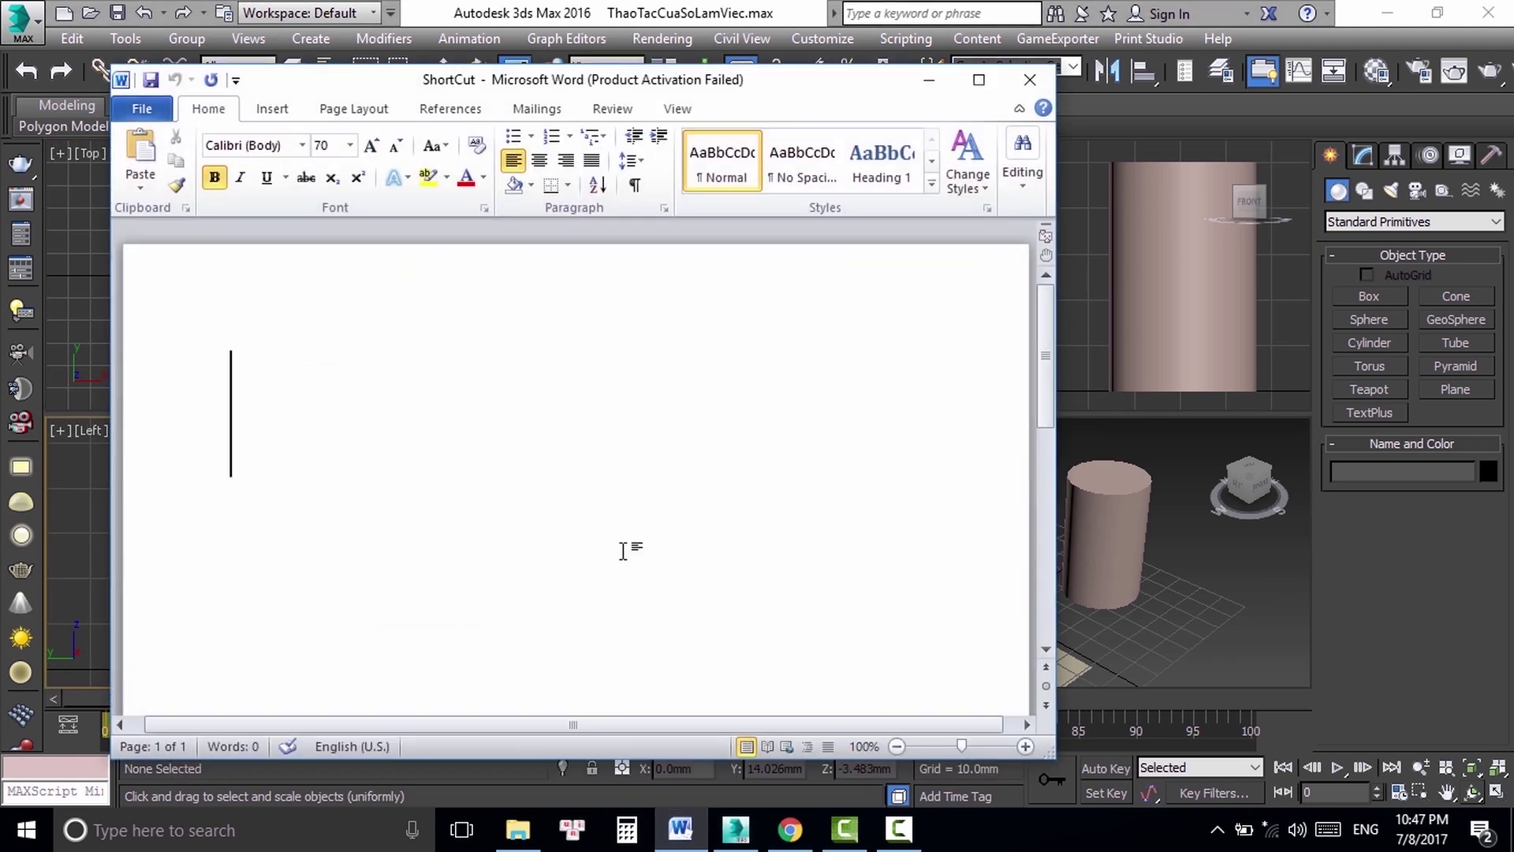
text(Shift )
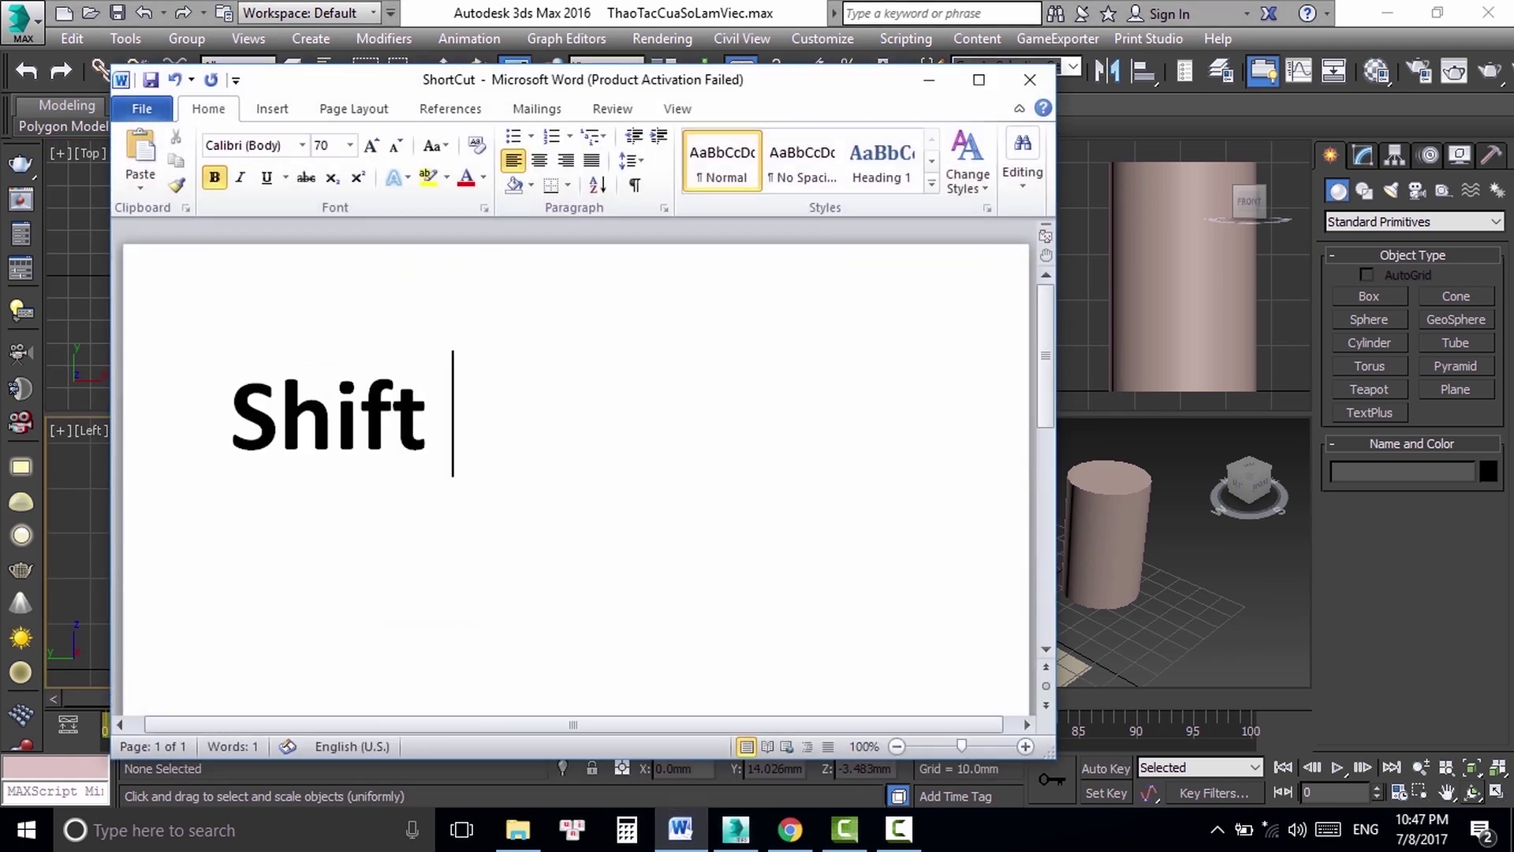
text(+ Z)
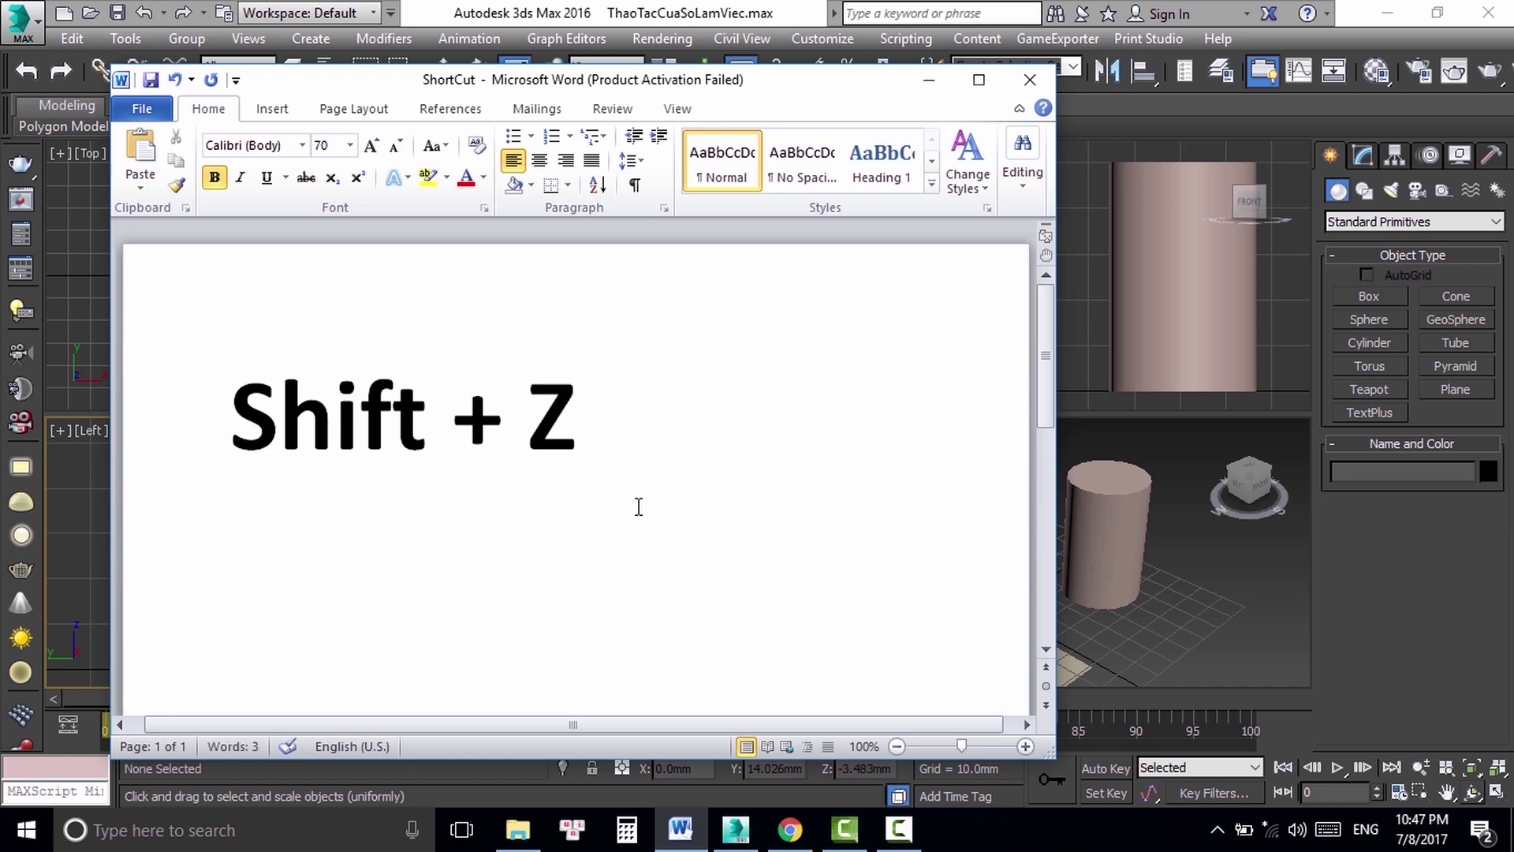
key(ctrl+a)
key(BackSpace)
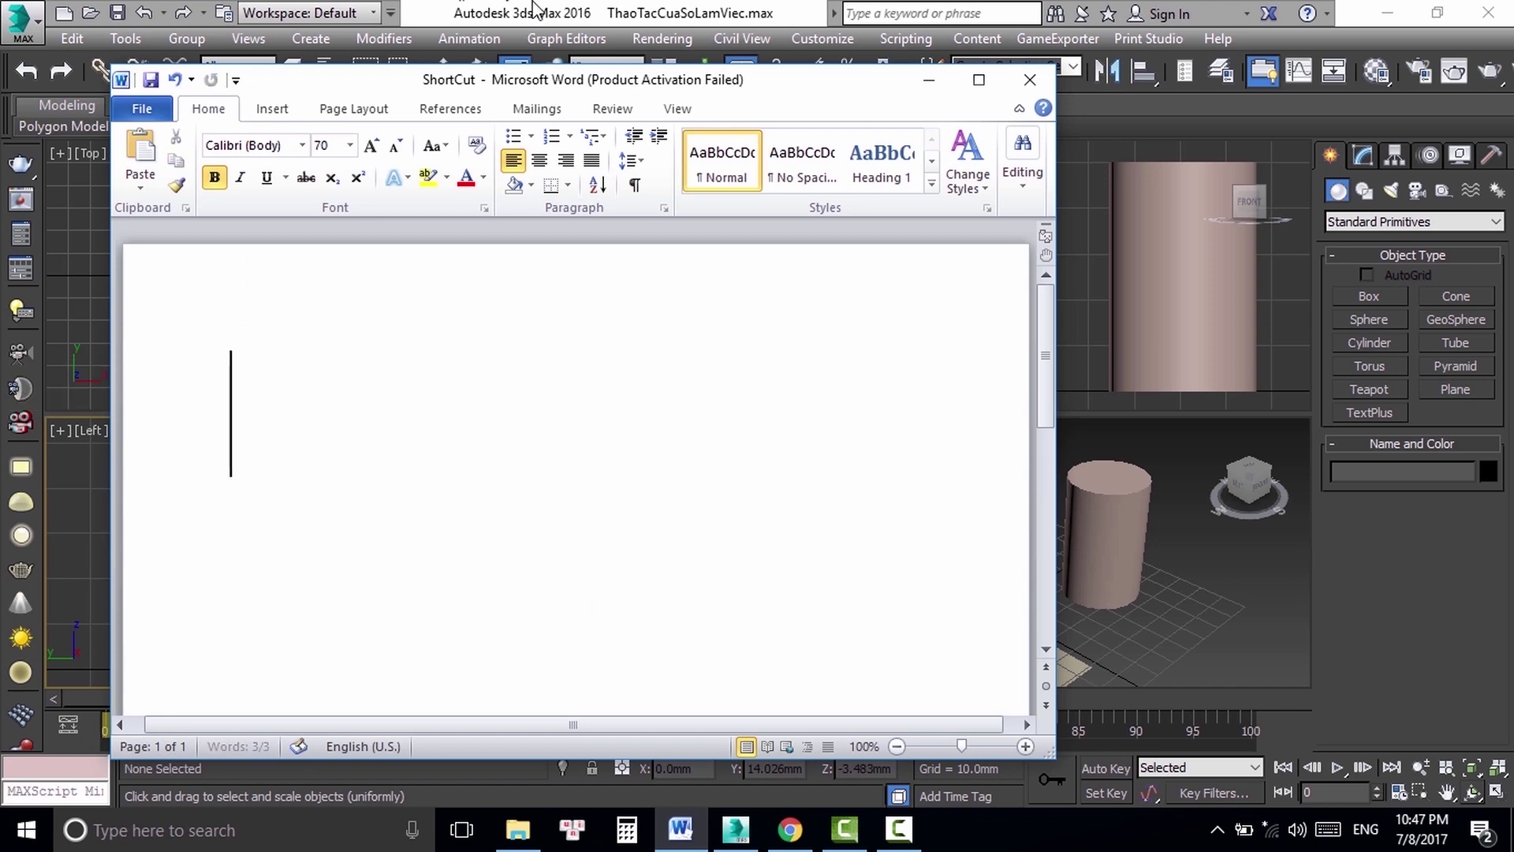
click(537, 13)
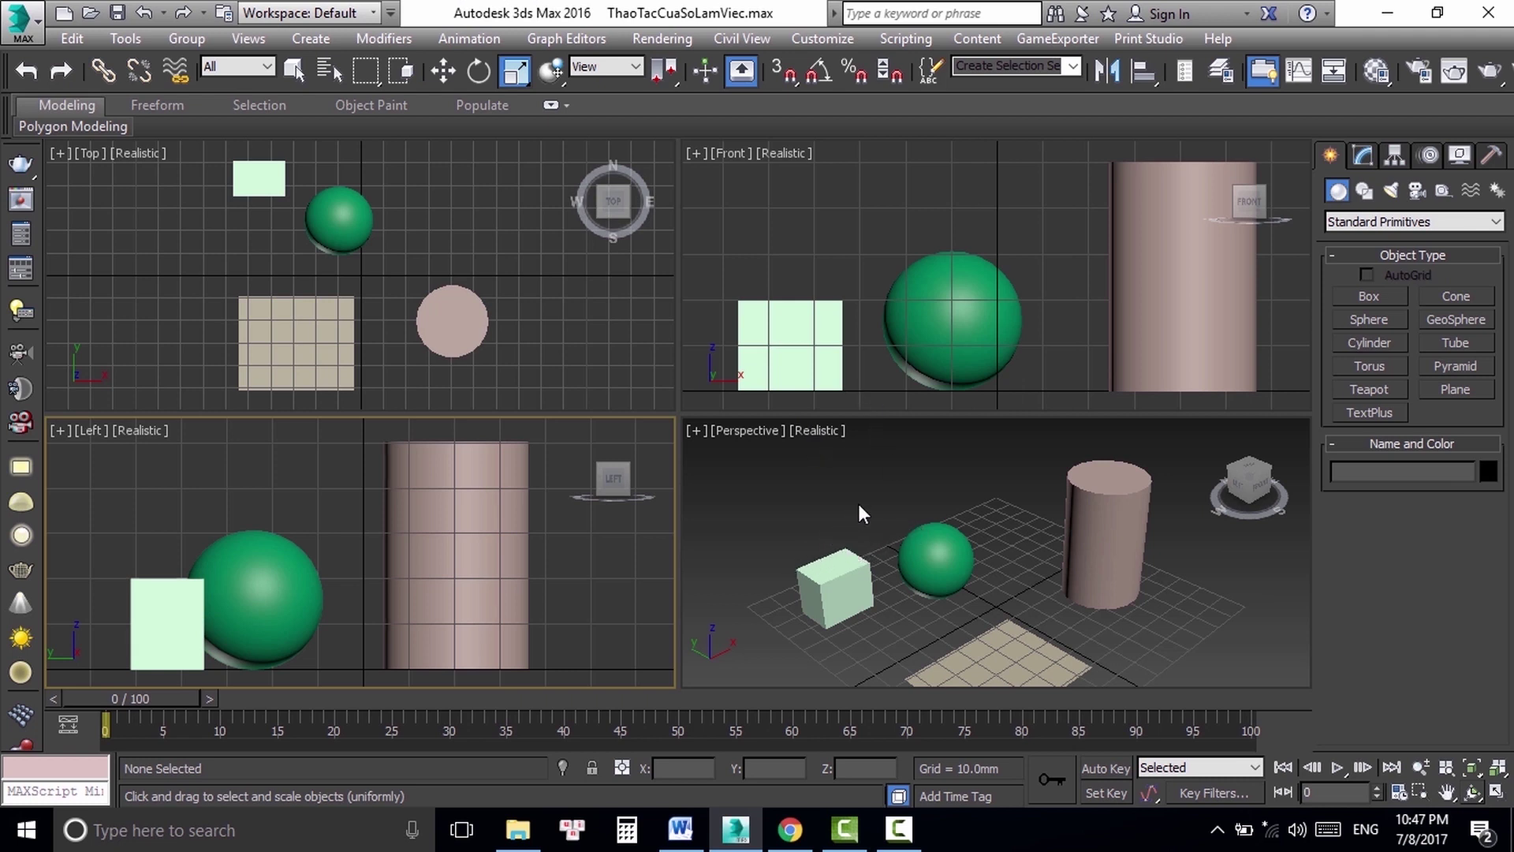
Step: Zoom the Perspective view repeatedly in and out with the mouse wheel
scroll(956, 497, up, 2)
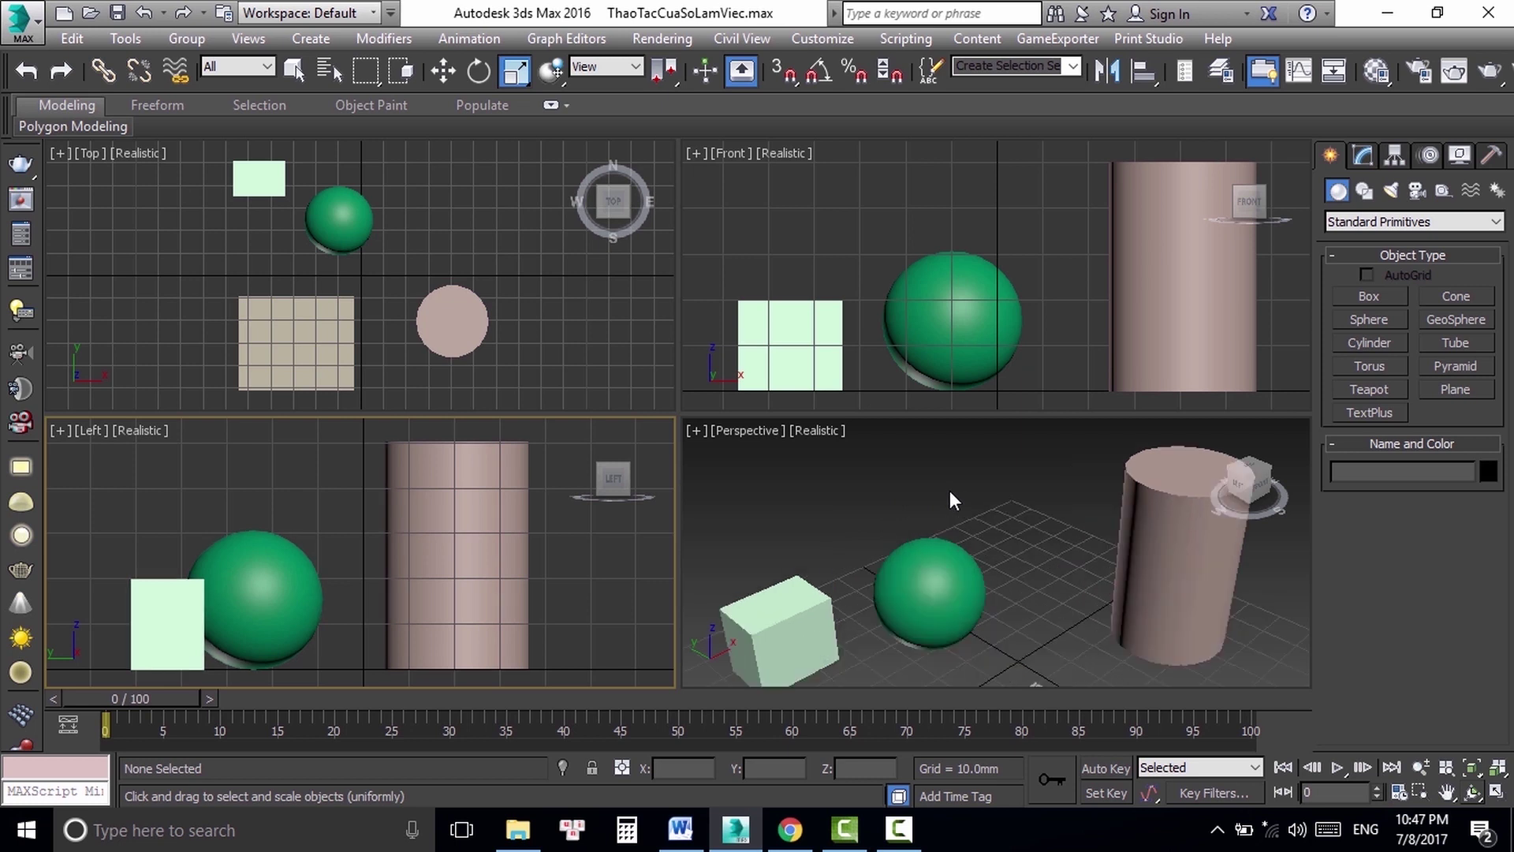
scroll(947, 490, down, 3)
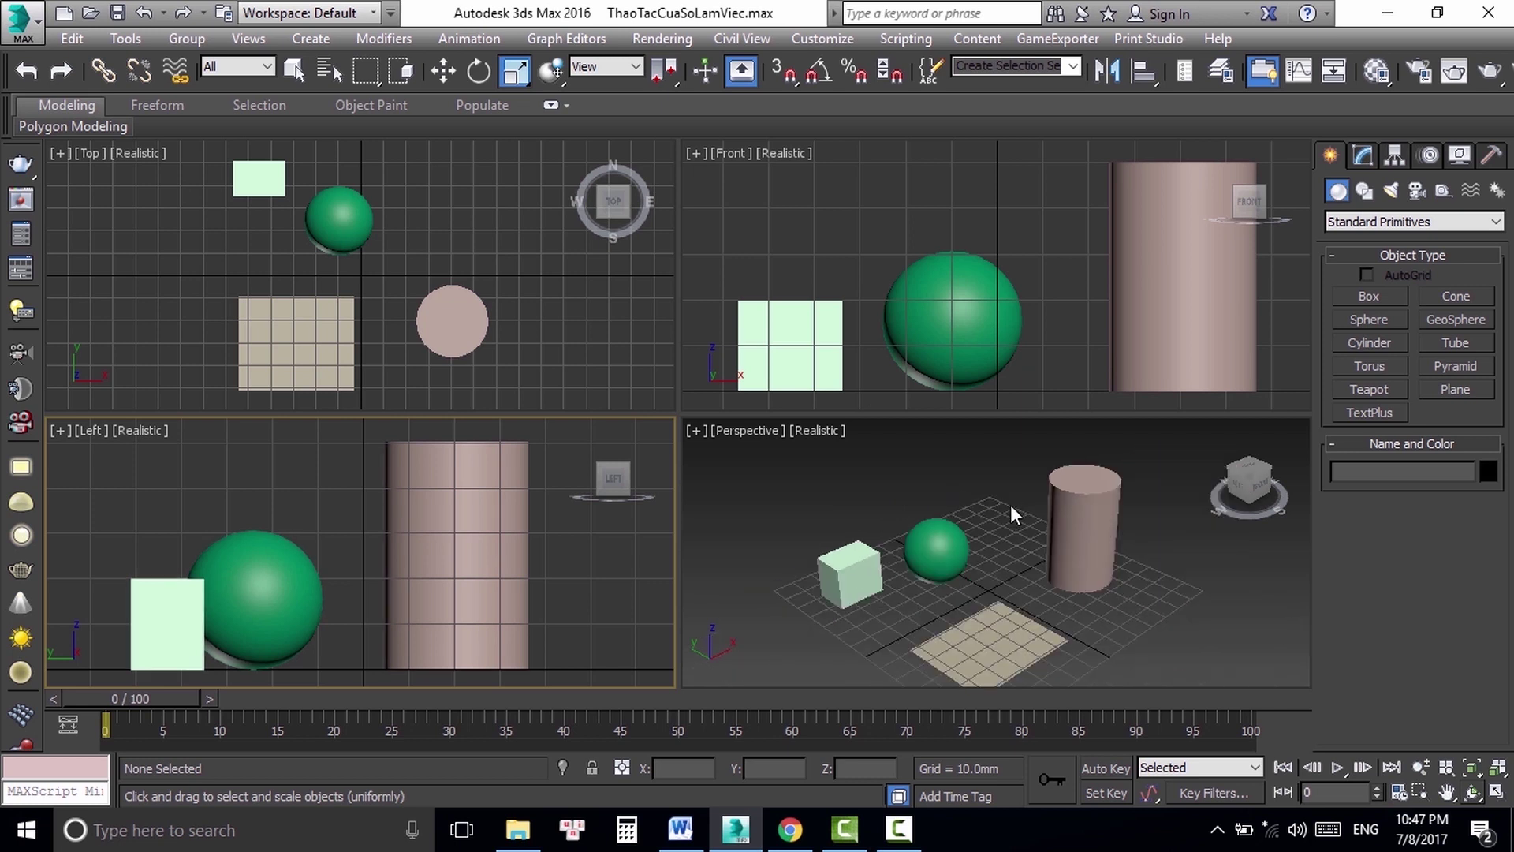
scroll(1010, 504, up, 3)
scroll(1010, 504, up, 3)
scroll(1005, 498, down, 4)
scroll(998, 499, down, 2)
scroll(995, 500, up, 1)
scroll(995, 498, up, 2)
scroll(994, 499, down, 3)
scroll(994, 498, down, 1)
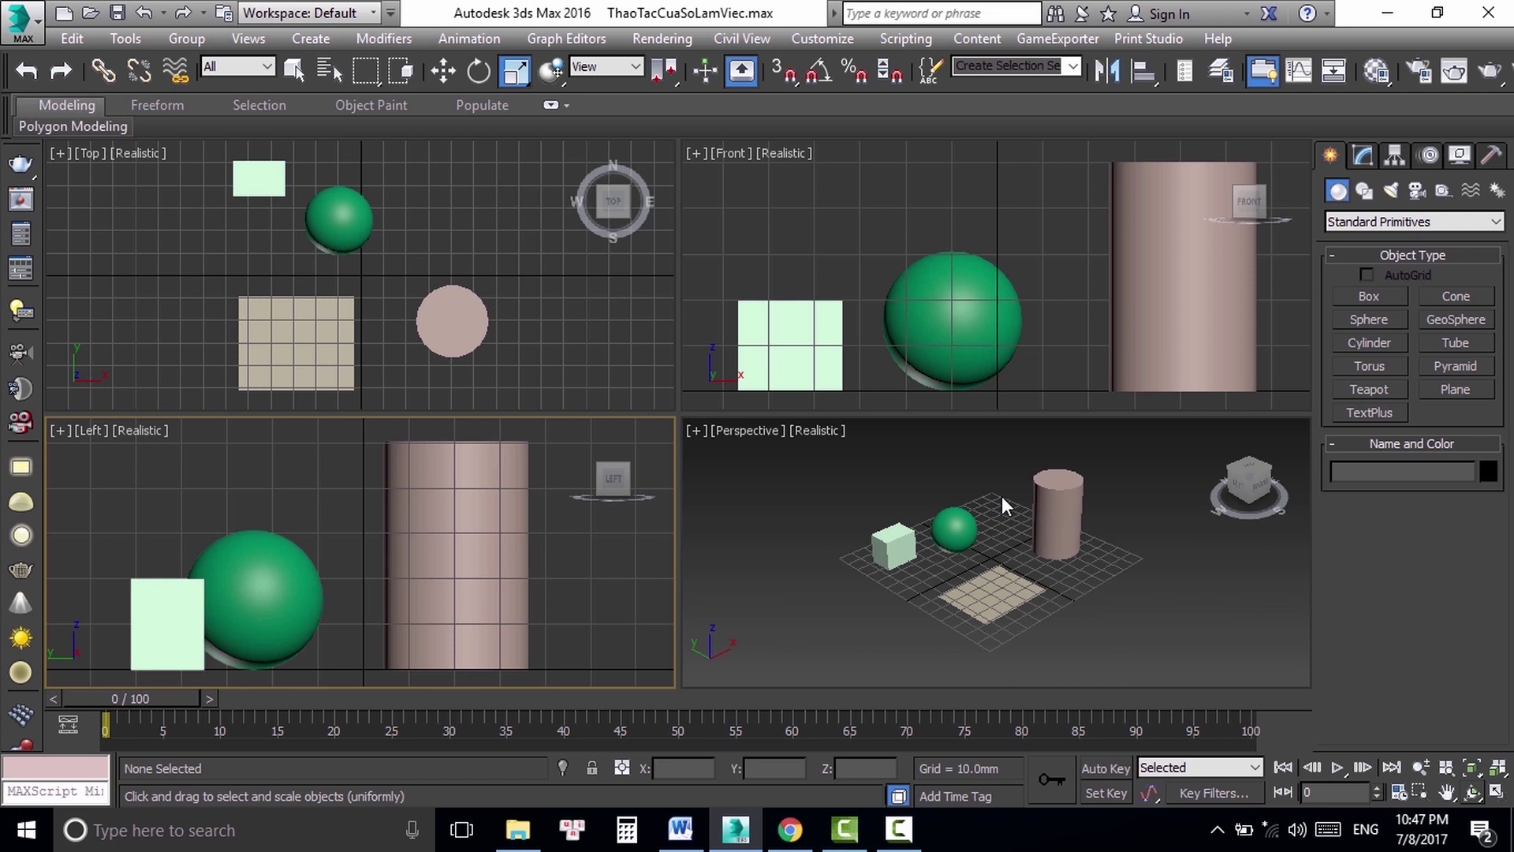
scroll(1001, 496, up, 2)
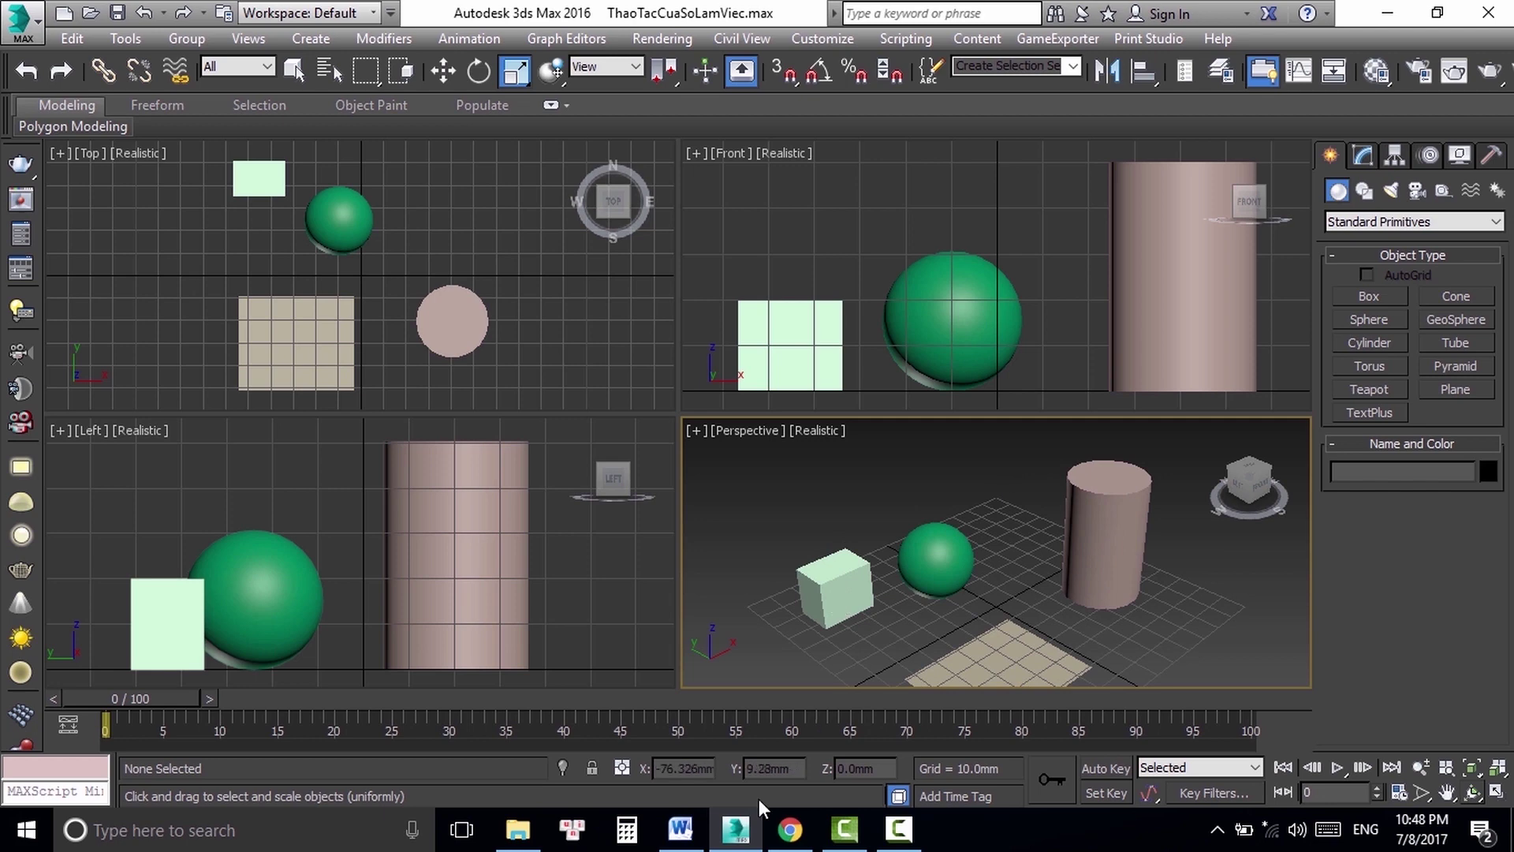
Step: Note 'Z' in the Word page, delete it and switch back to 3ds Max
click(680, 828)
text(Z)
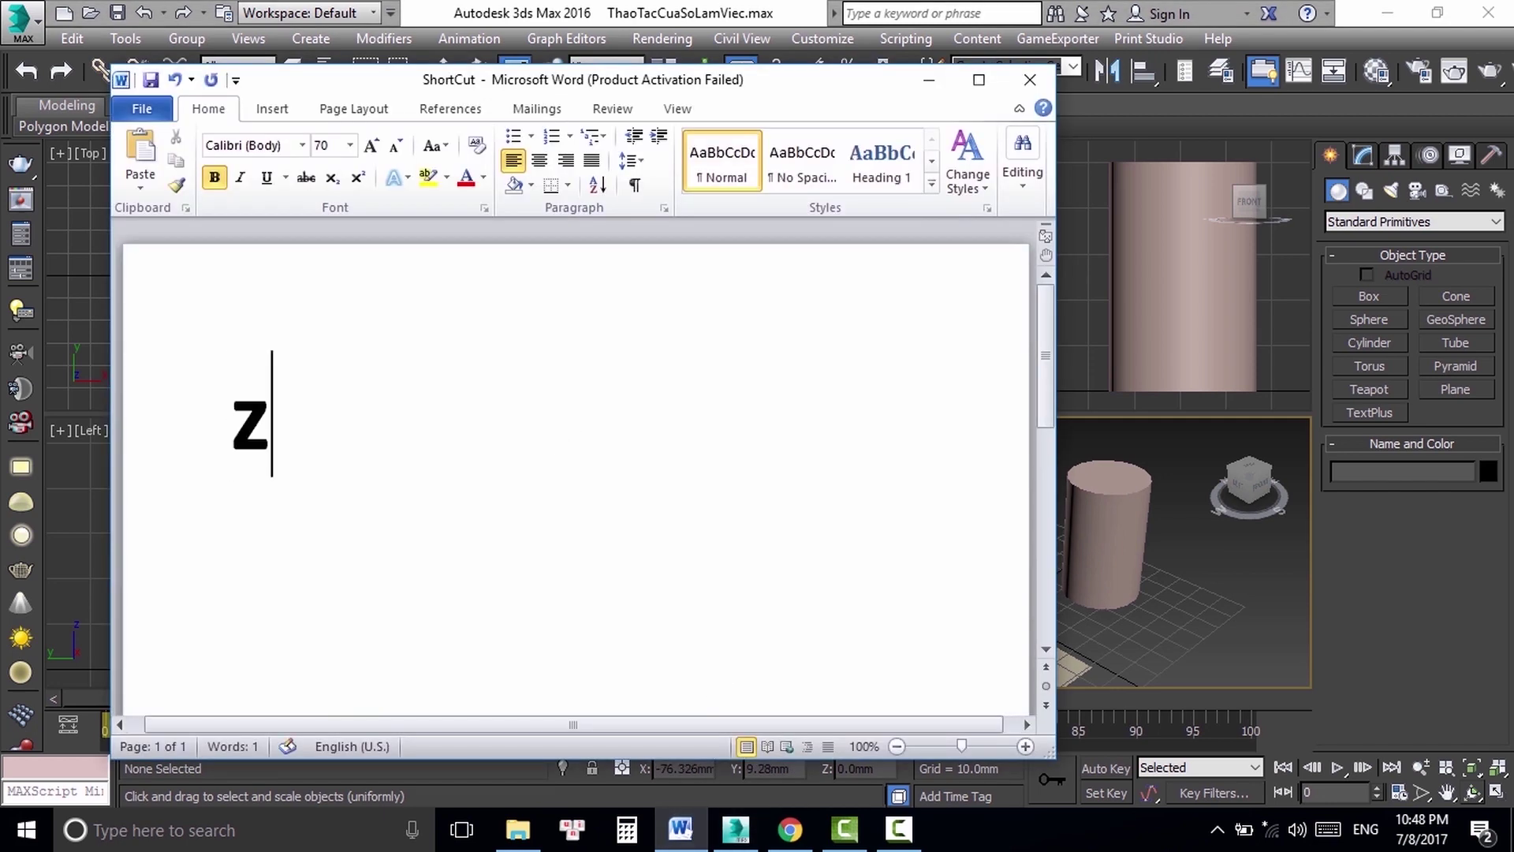
key(BackSpace)
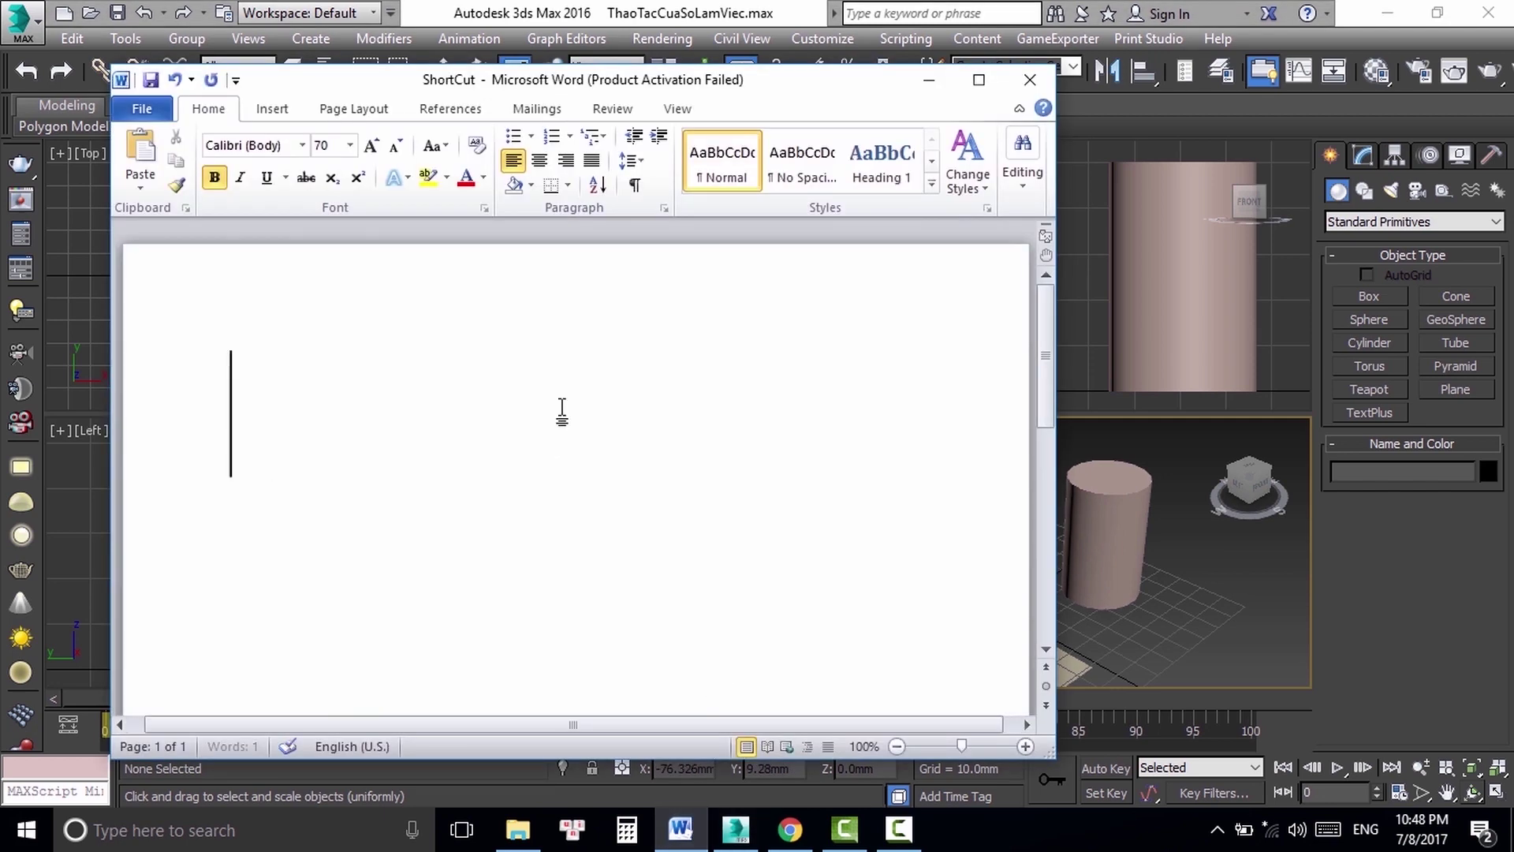
key(alt+Tab)
scroll(912, 472, up, 5)
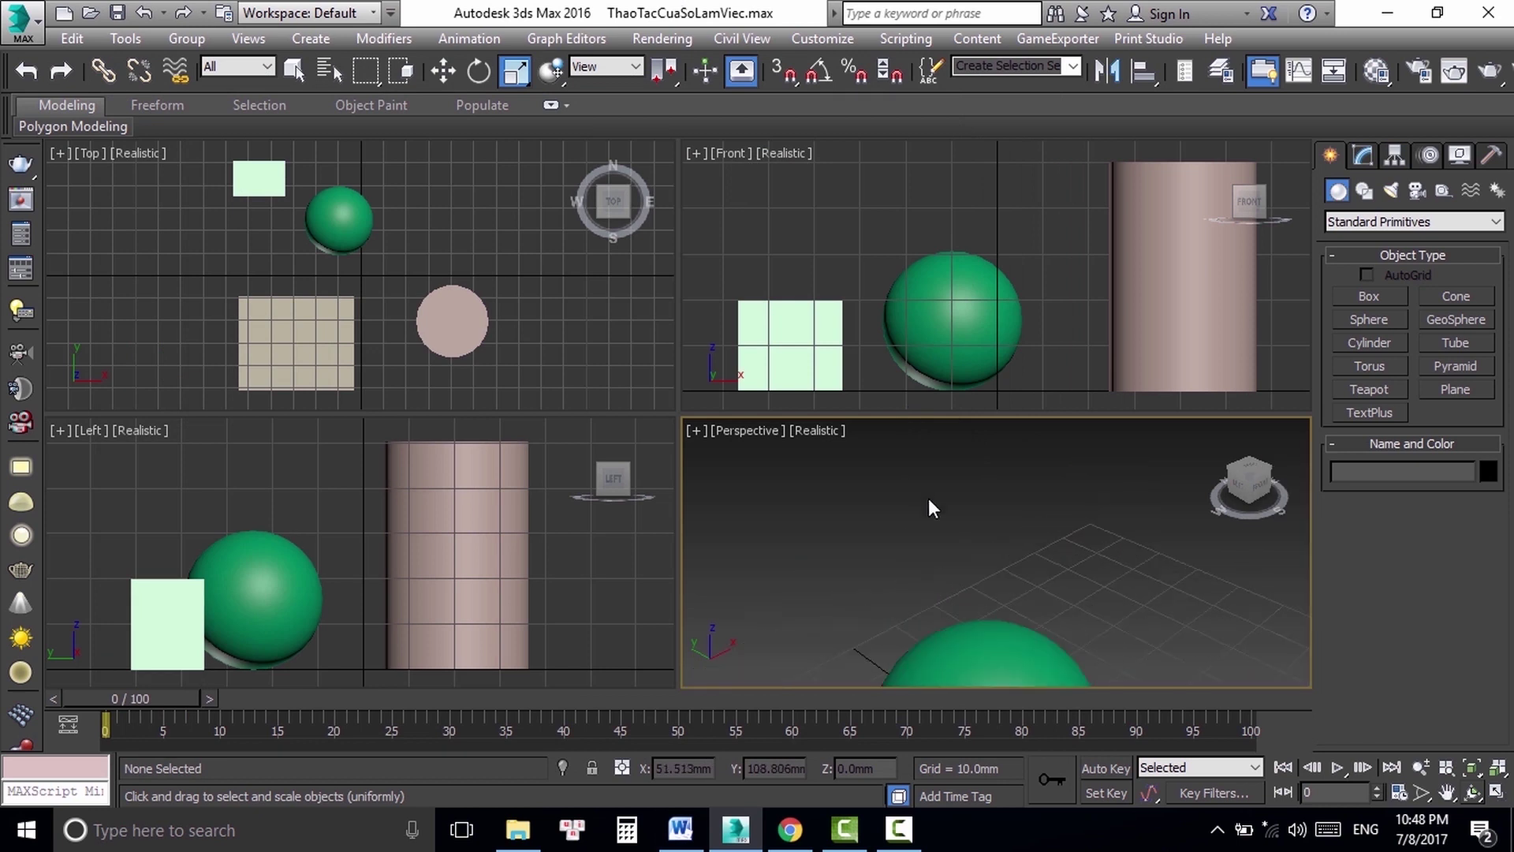
Step: Select the cylinder and press Z to zoom the Perspective view to it
scroll(925, 497, down, 5)
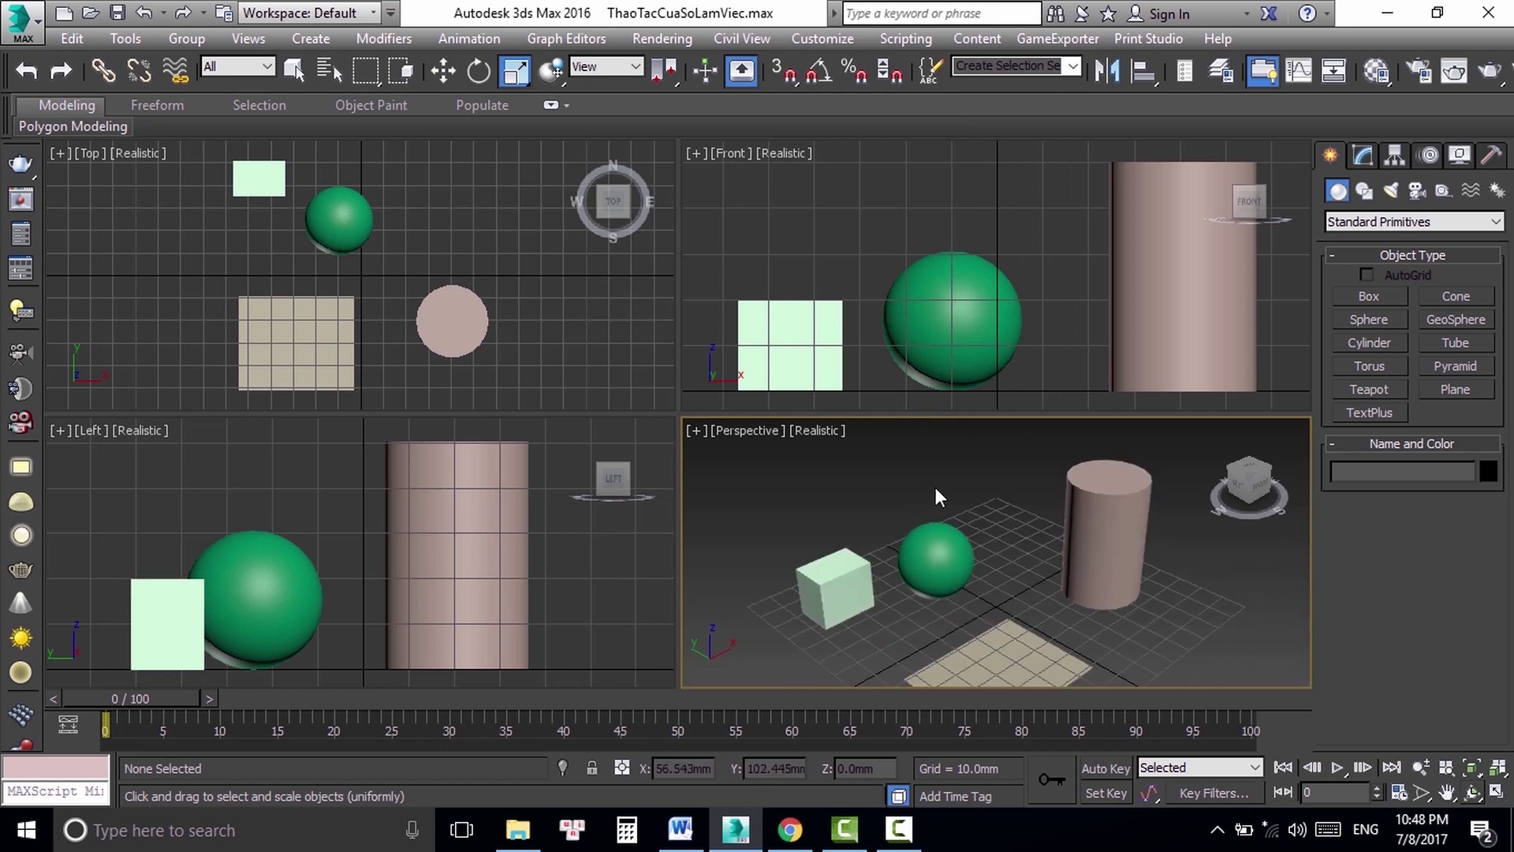
click(1090, 513)
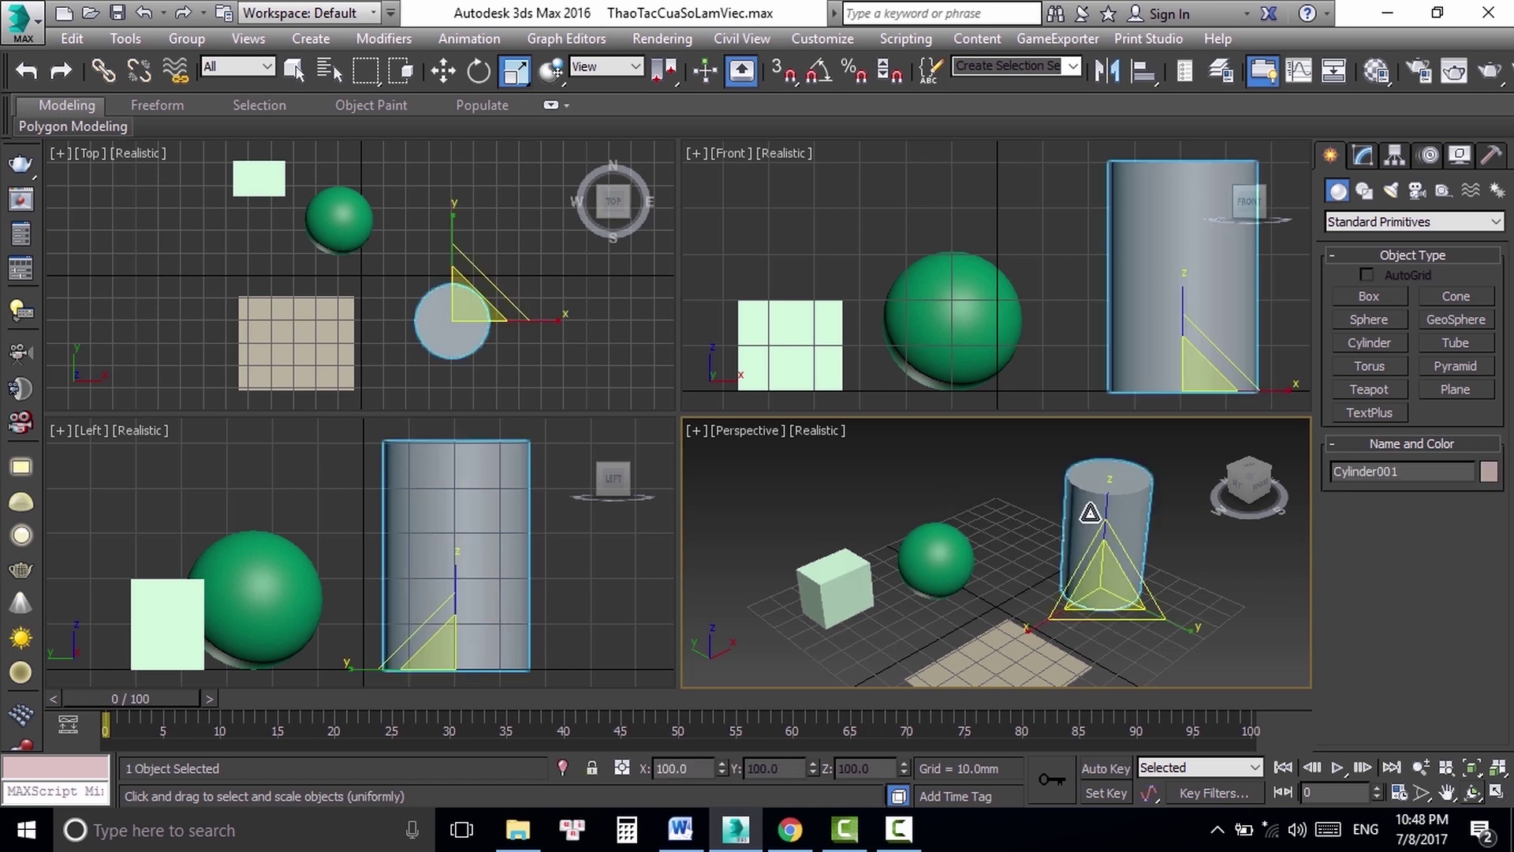
key(z)
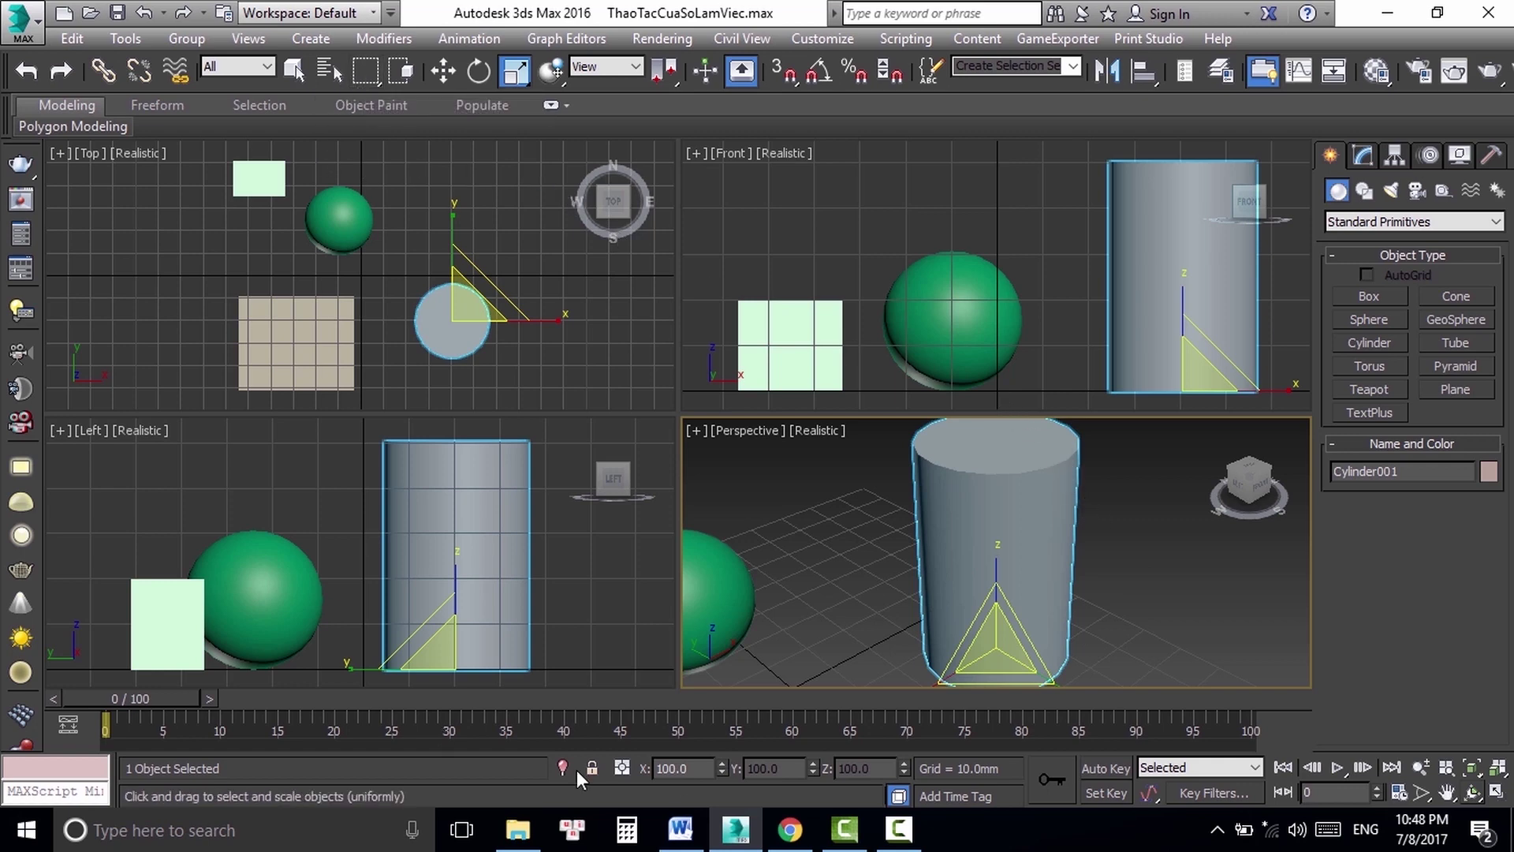
Step: Type 'Q' in the Word note, erase it and switch back to 3ds Max
click(680, 829)
text(Q)
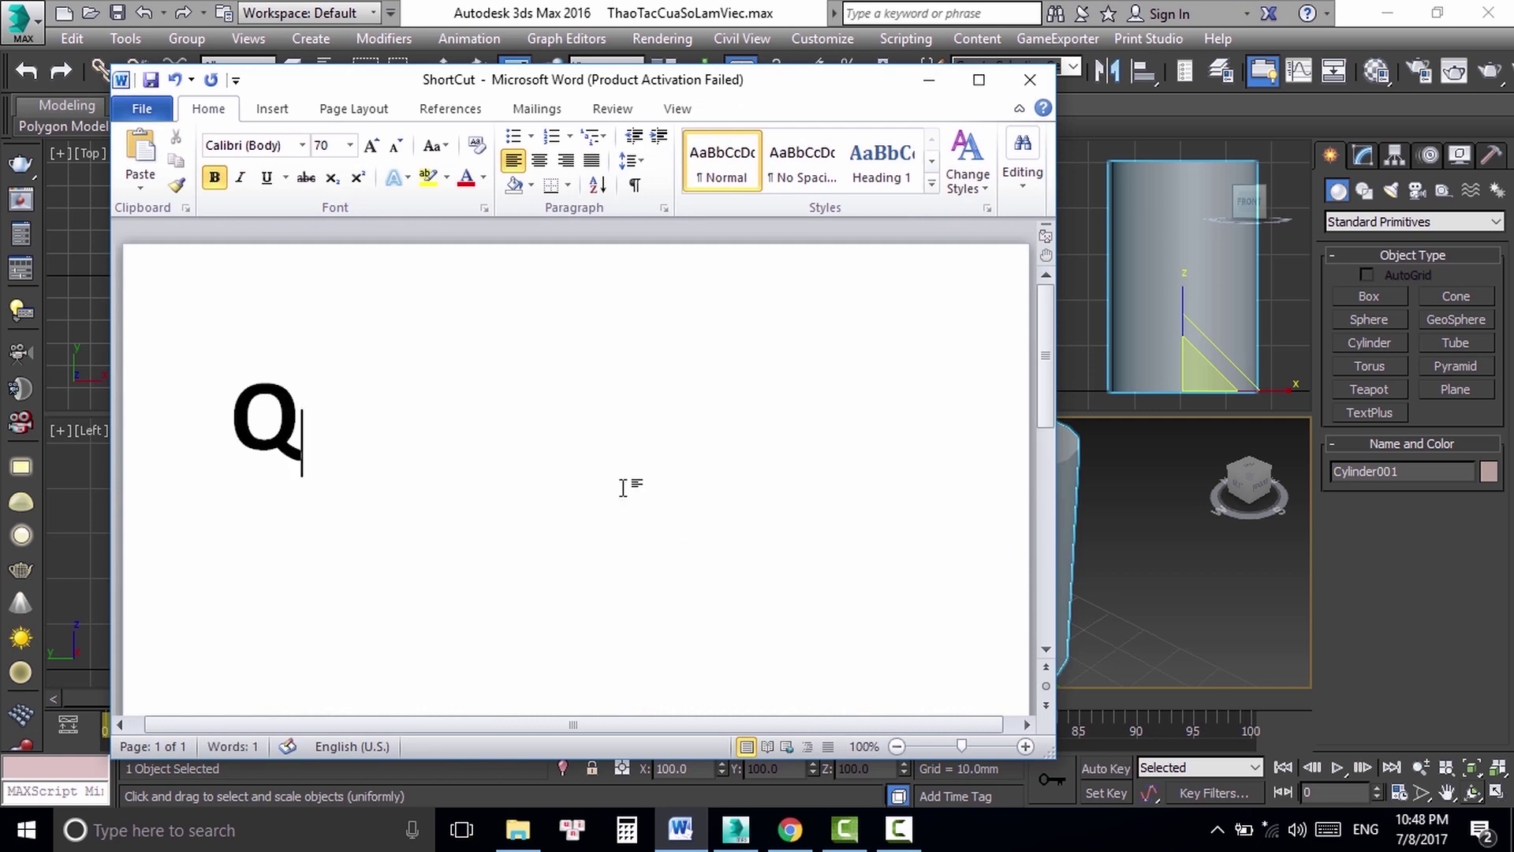
key(BackSpace)
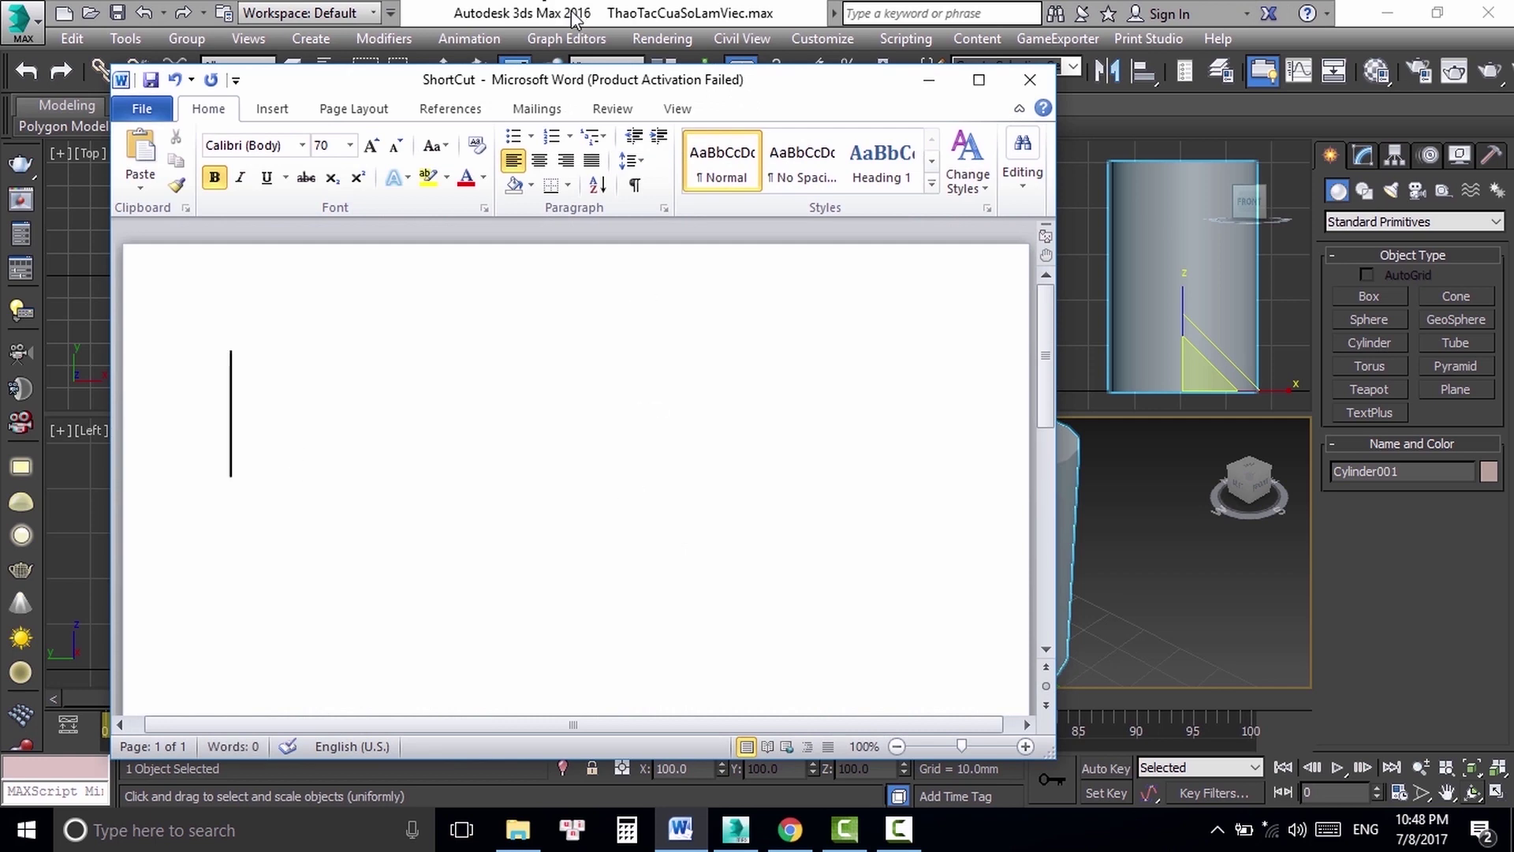
key(alt+Tab)
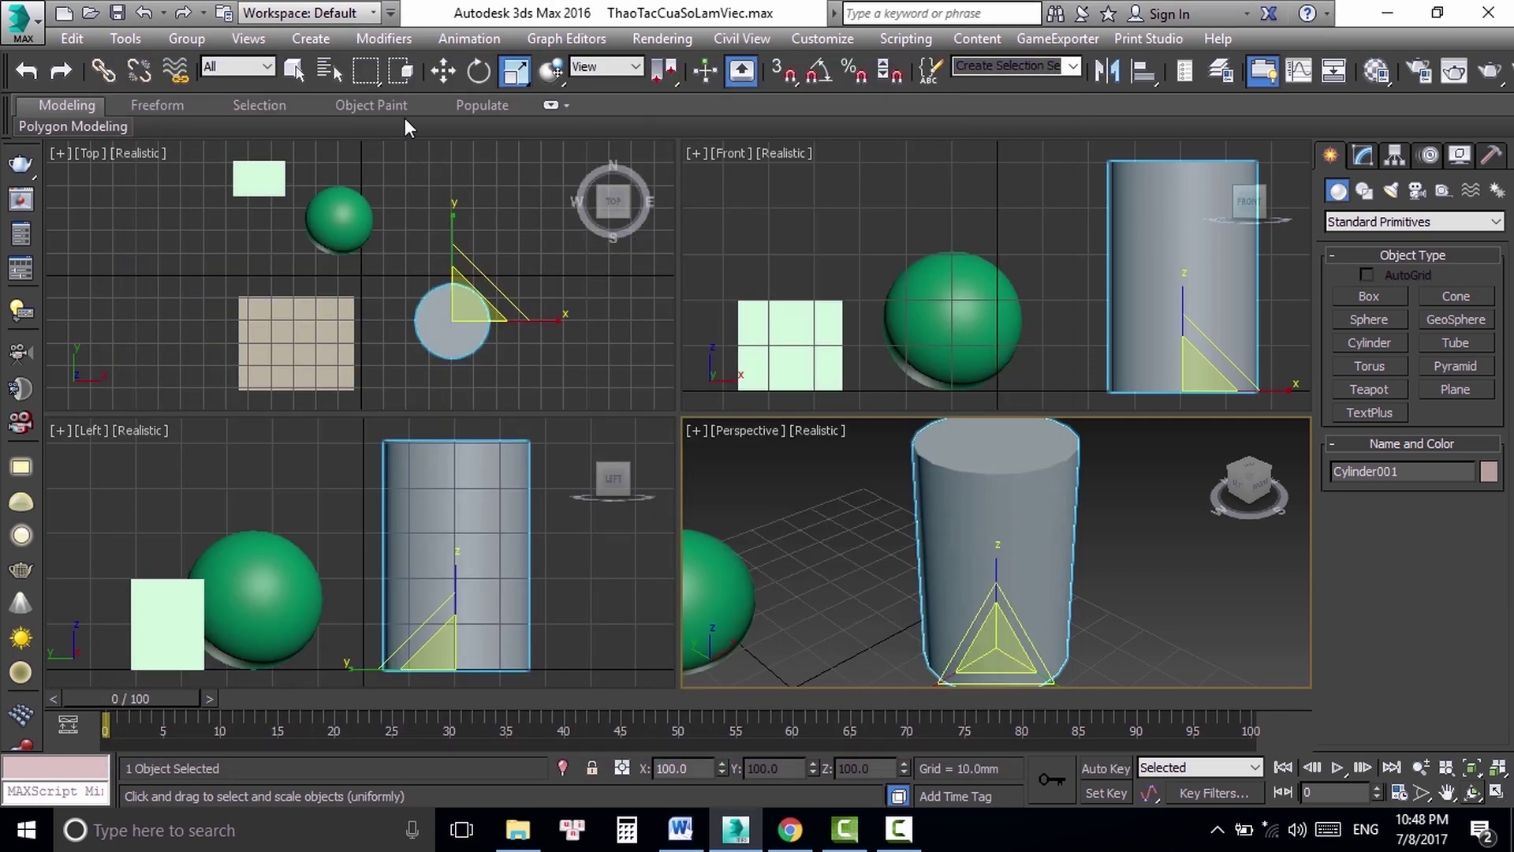
Step: Switch to Select Object, deselect the cylinder and press Z to frame all objects
click(296, 72)
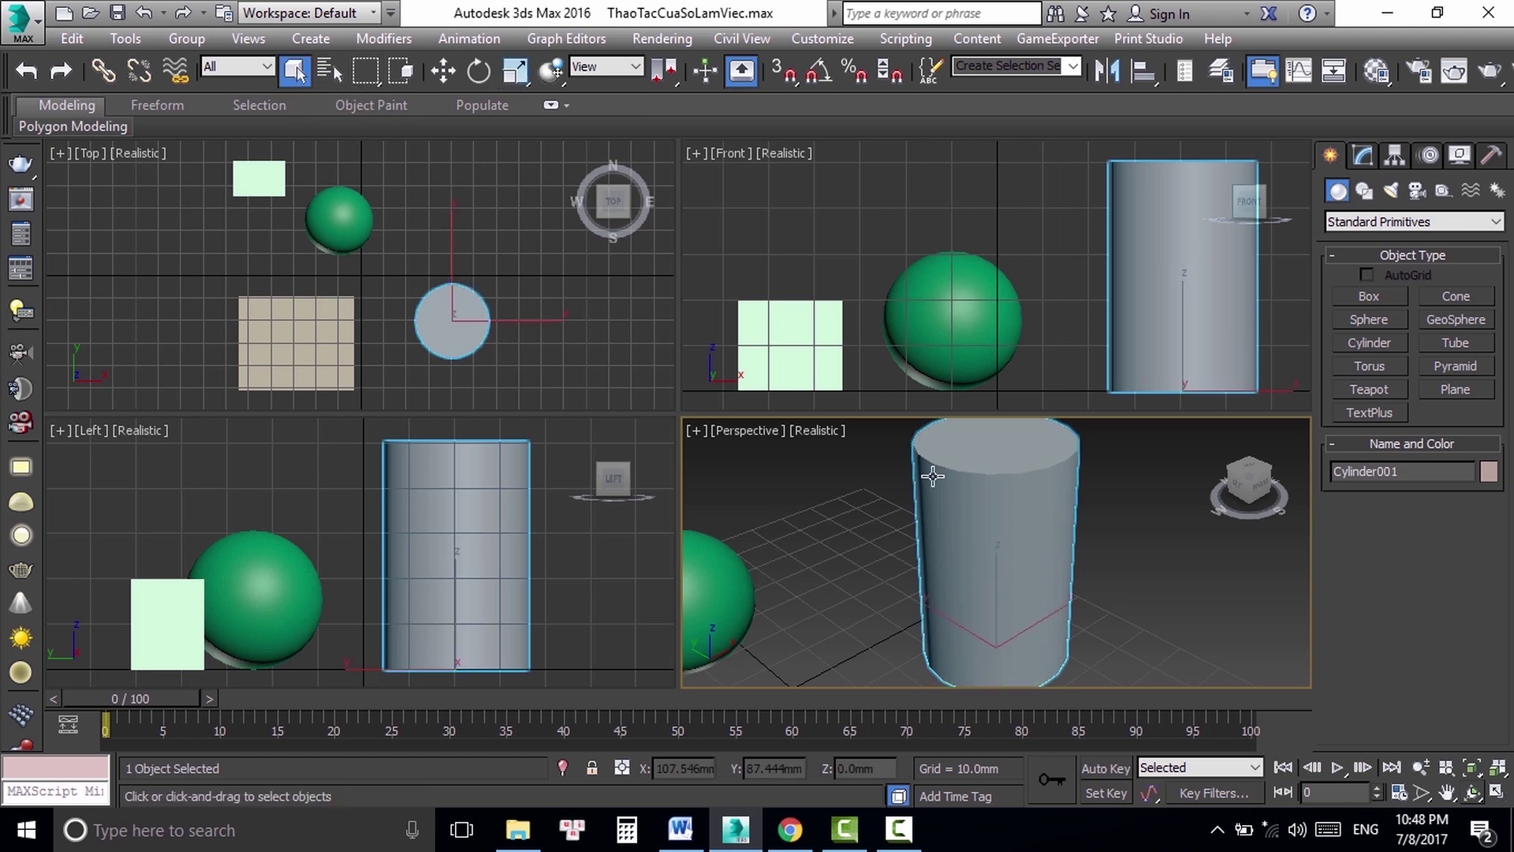
click(1097, 518)
key(z)
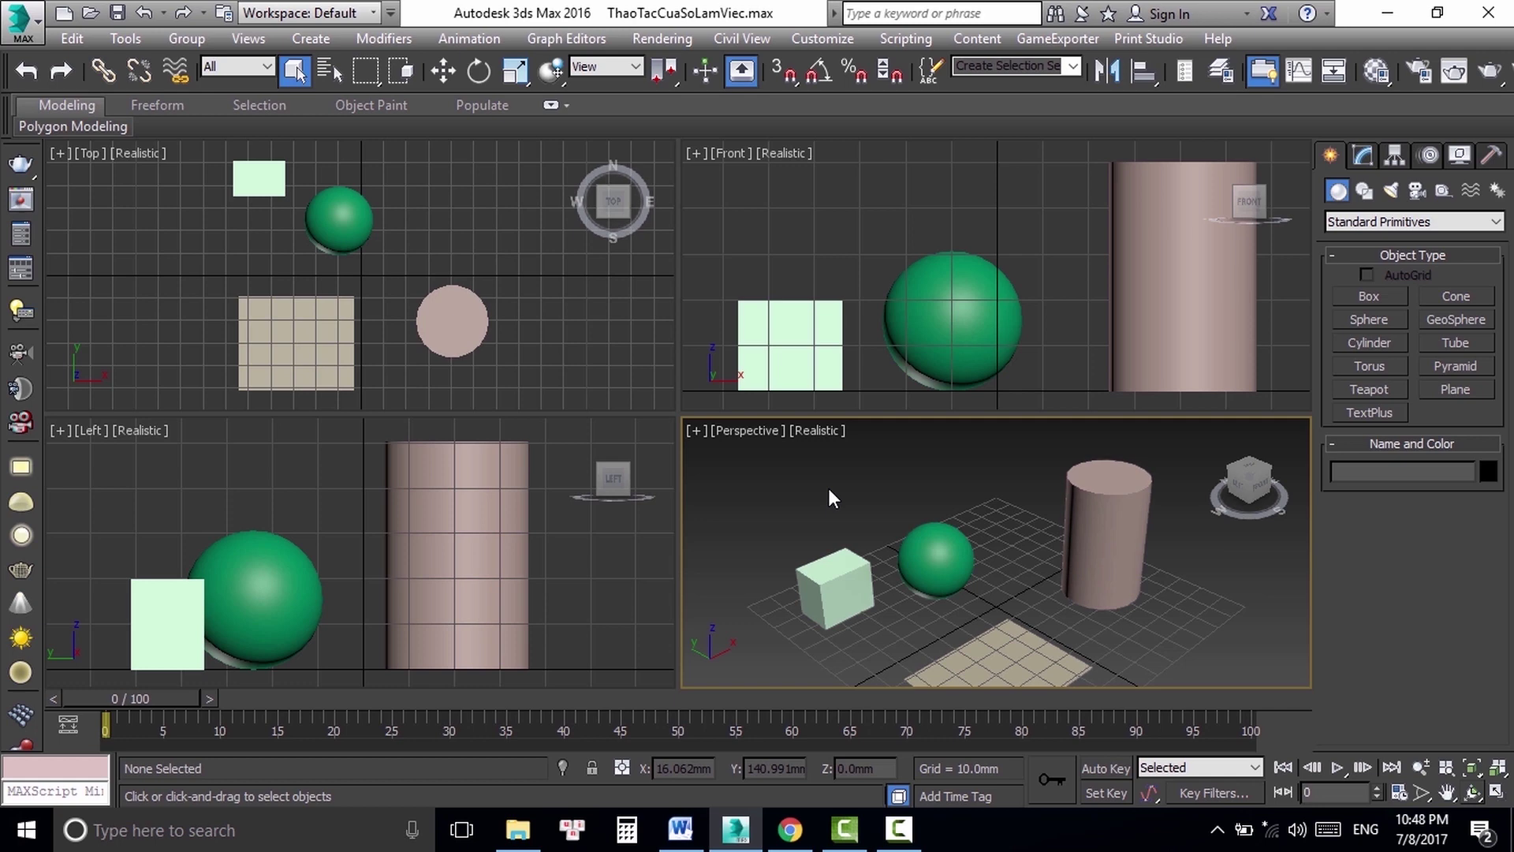
Step: Type 'Alt + Z' in the Word note, then select and delete it
click(680, 828)
text(A)
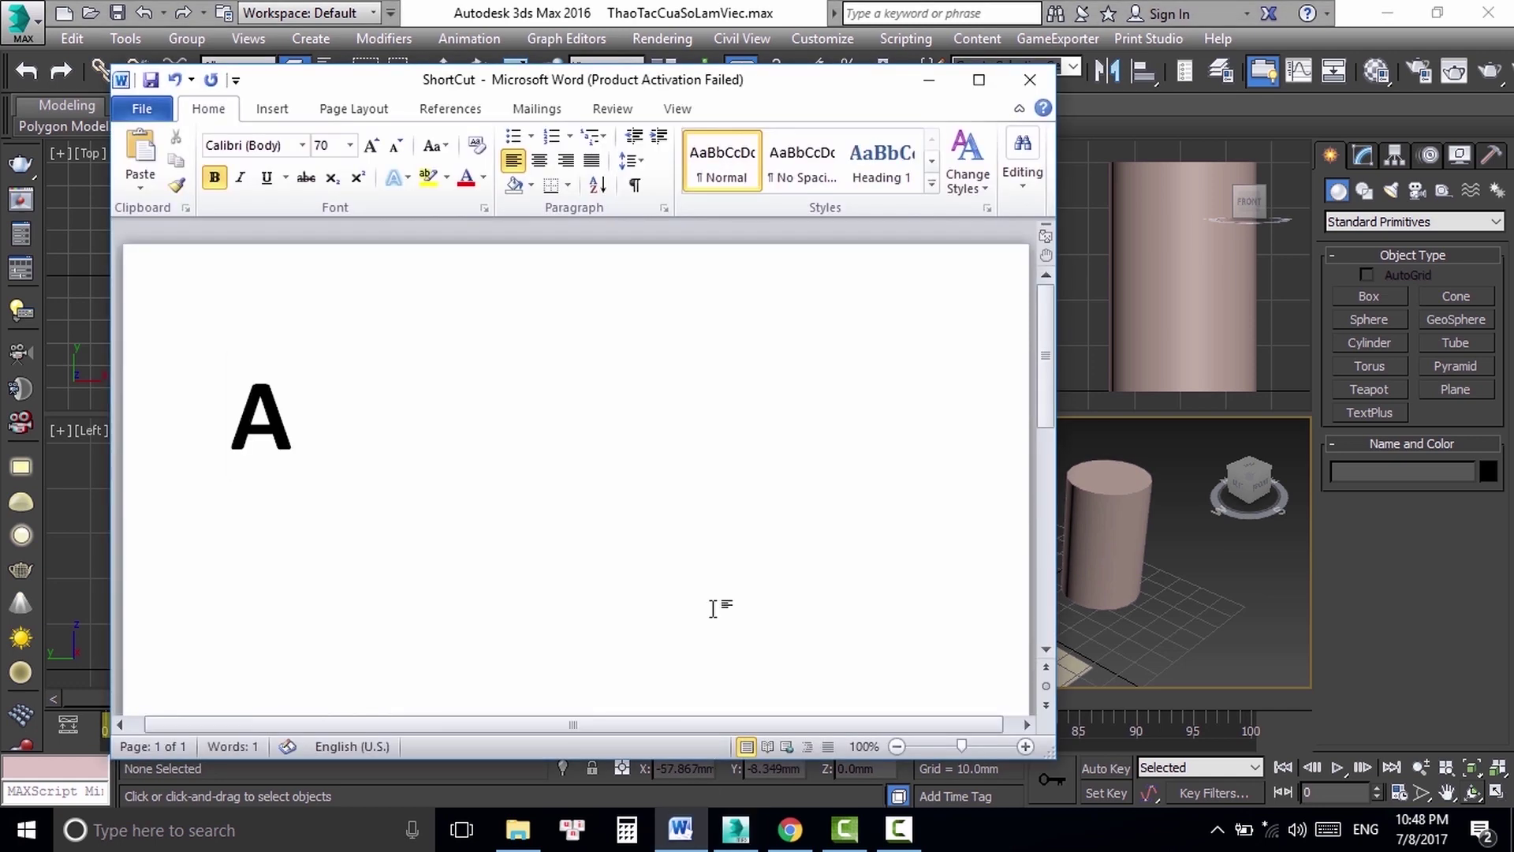
text(lyt)
key(BackSpace)
key(BackSpace)
text(t )
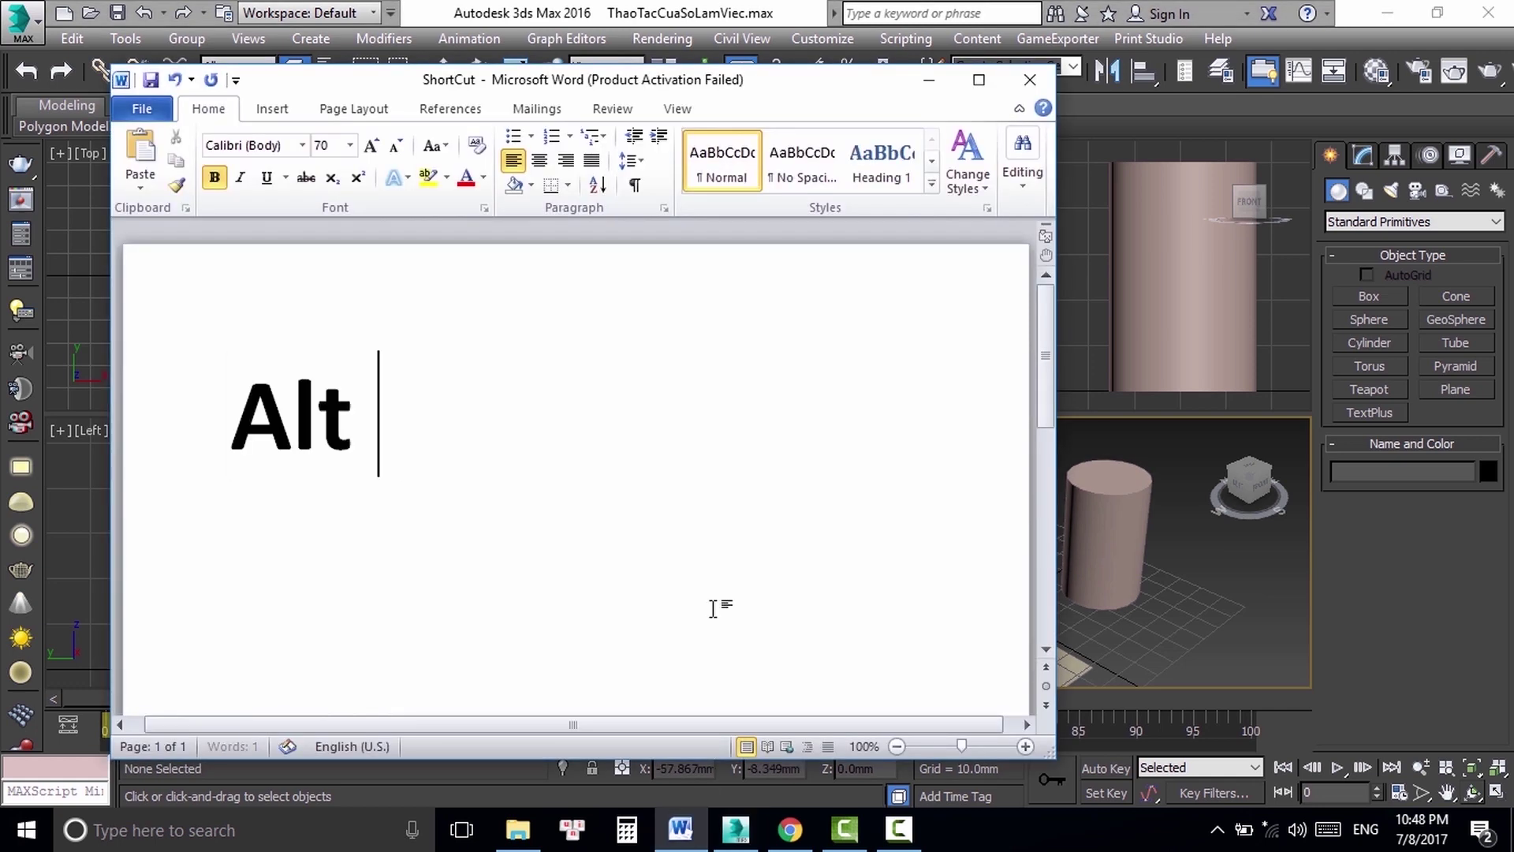
text(+ Z)
click(169, 402)
key(Delete)
Step: Hide Word and use Alt+Z to zoom the Perspective view slightly closer, then exit zoom
click(930, 79)
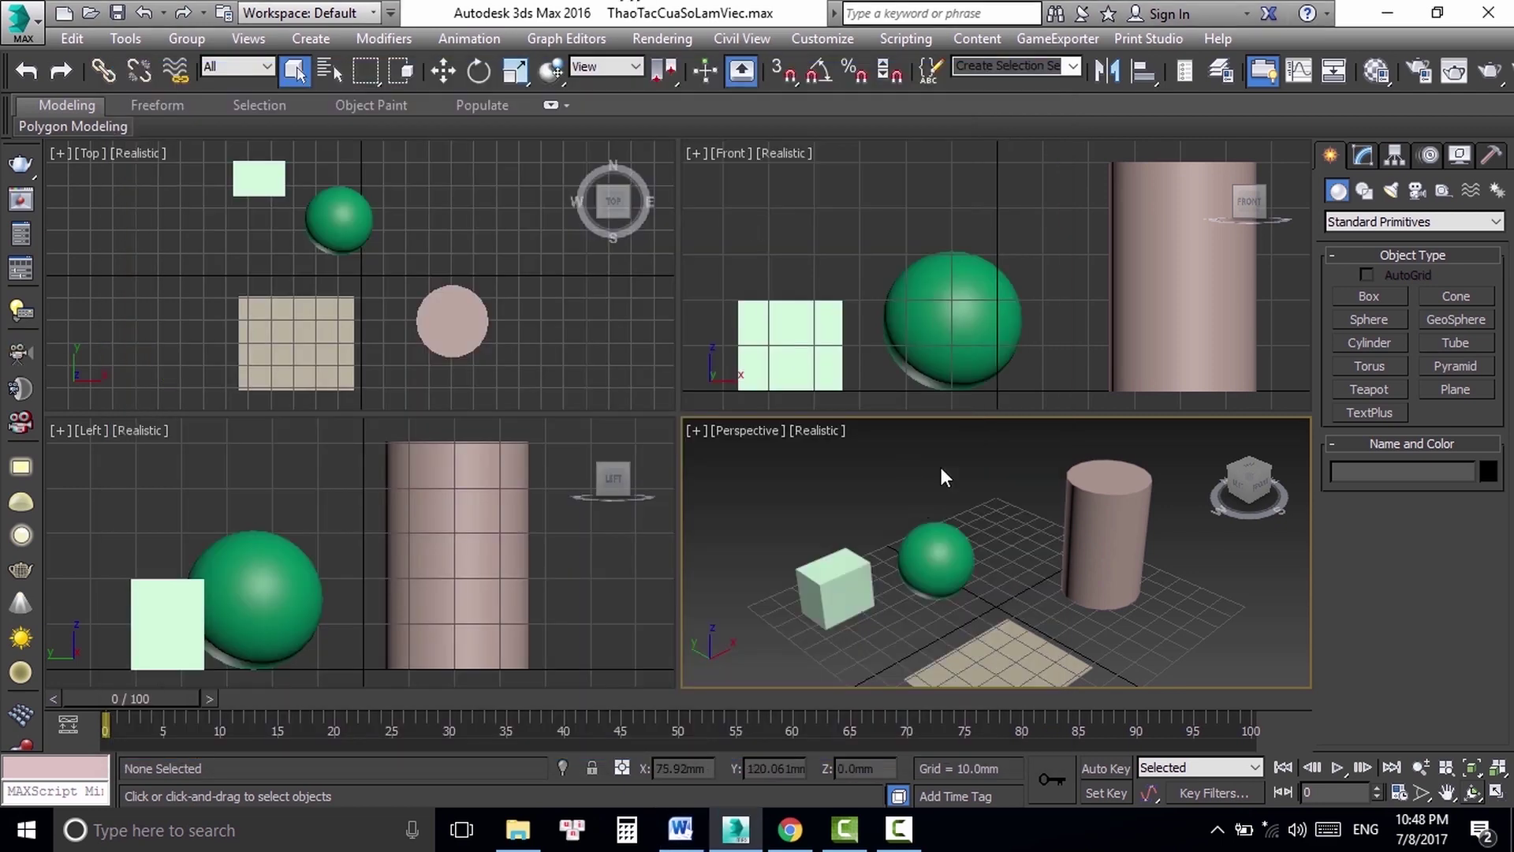
key(alt+z)
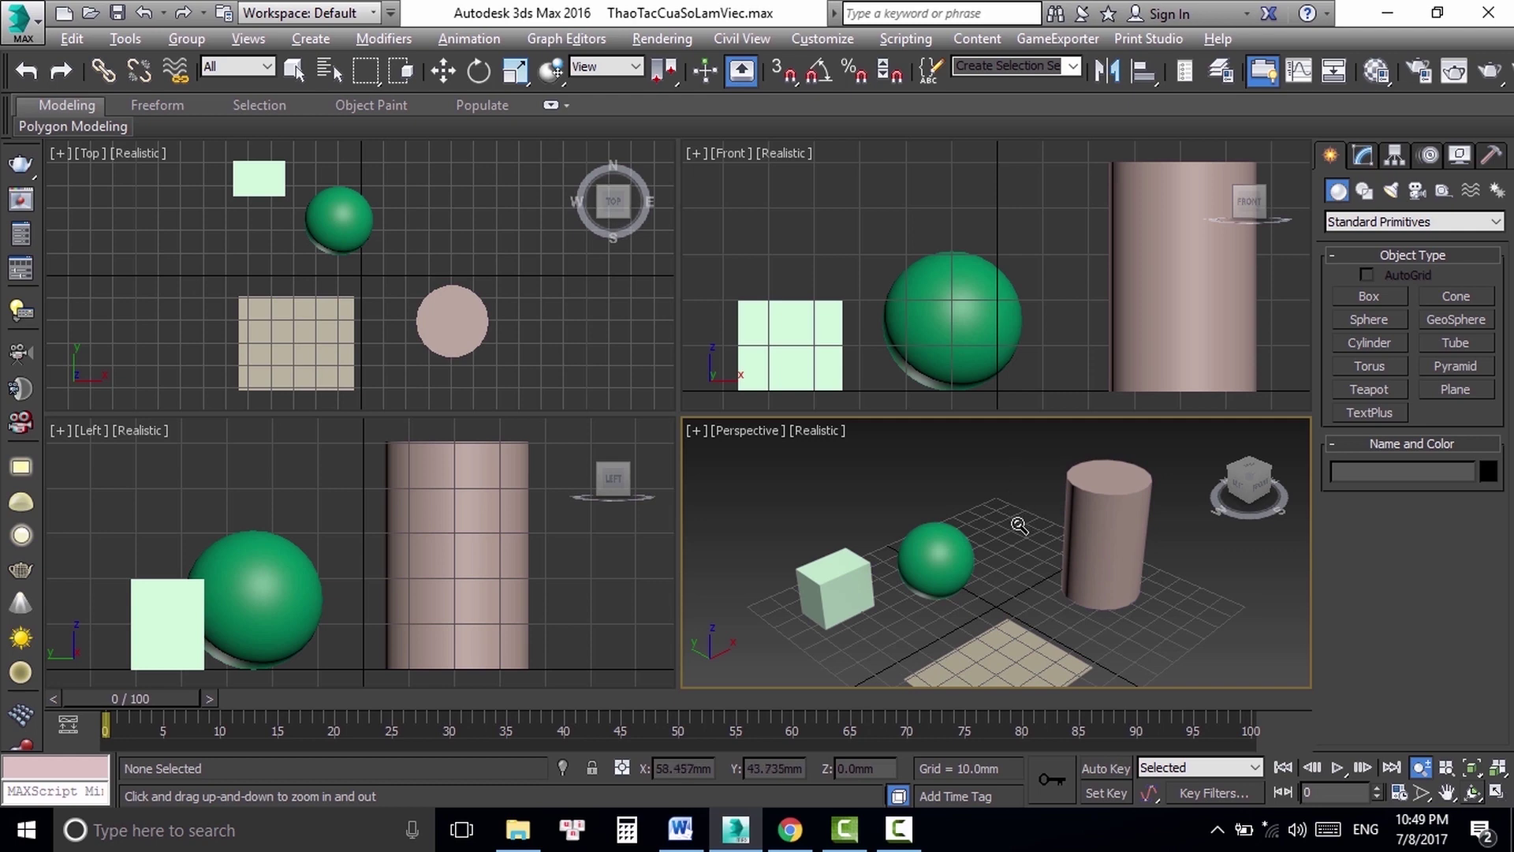
mouse_move(1014, 574)
mouse_down()
mouse_move(1016, 493)
mouse_move(983, 567)
mouse_up()
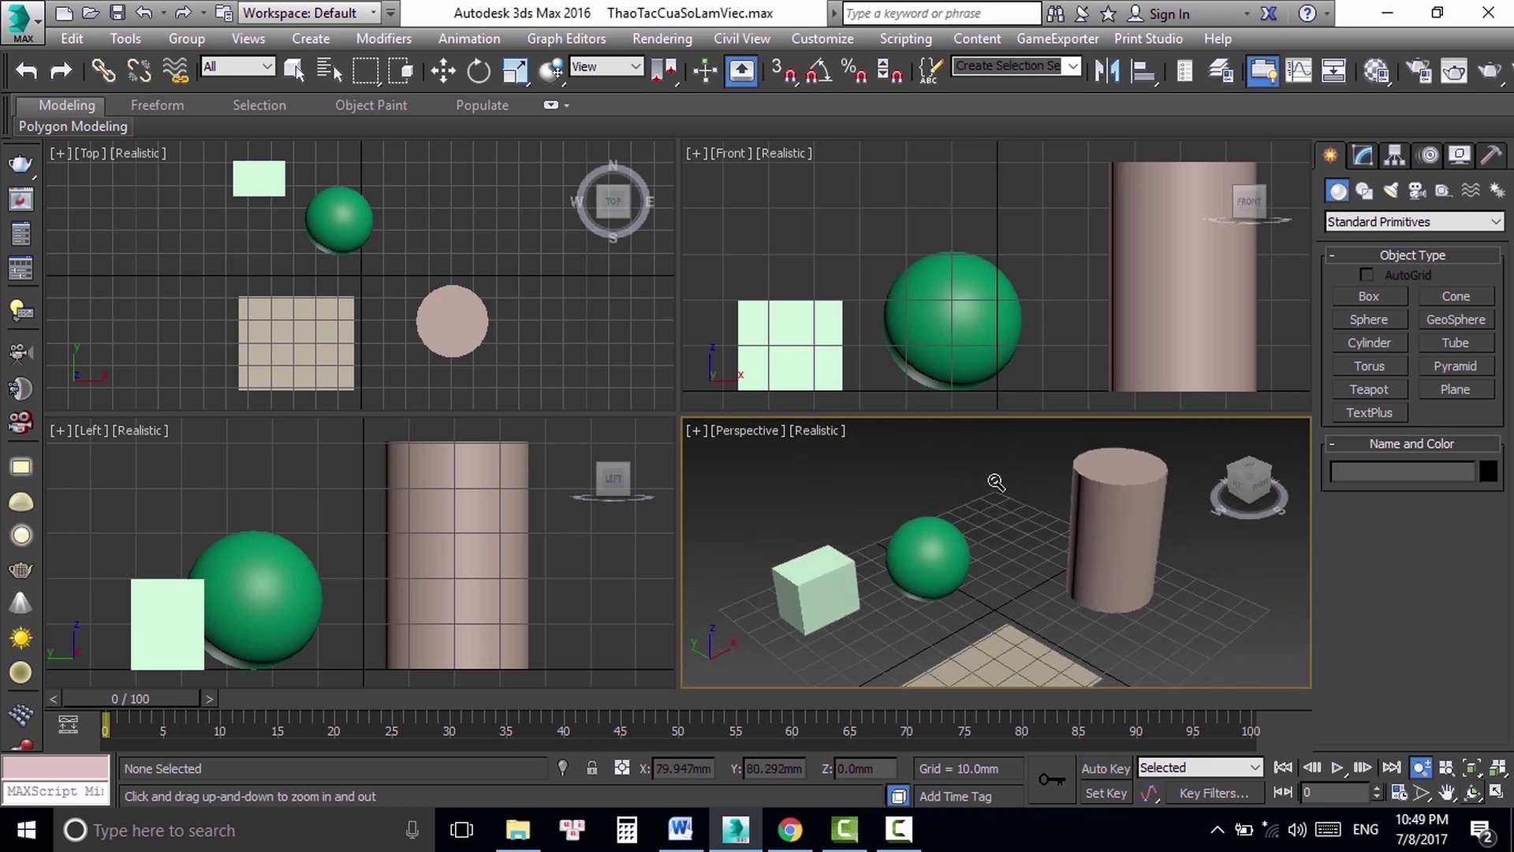
key(Escape)
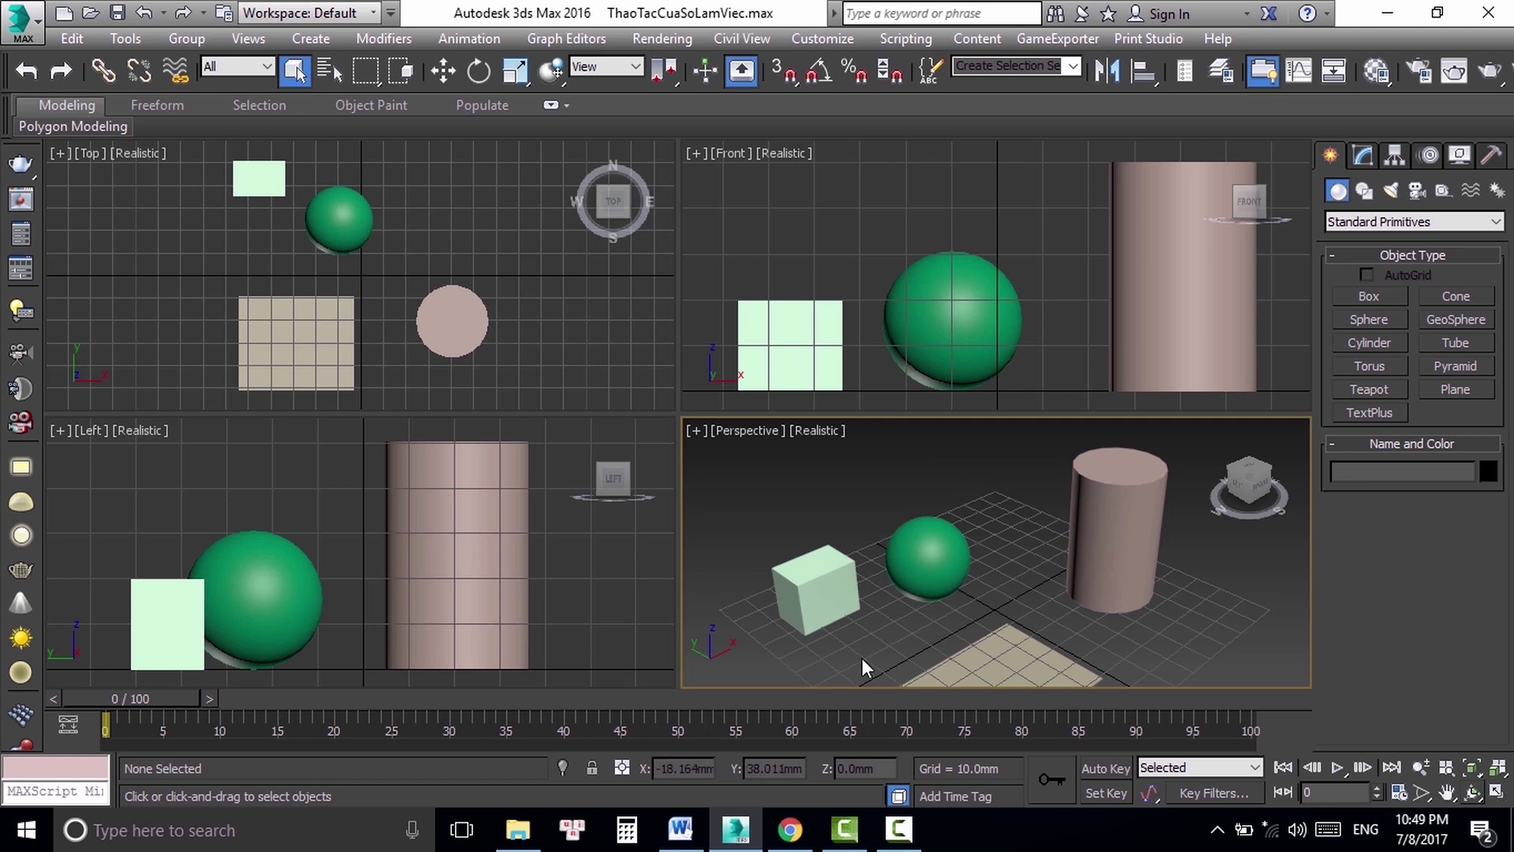
click(680, 828)
Step: Type 'Alt + Chuột giữa' in the Word note, erase it and return to 3ds Max
text(Alt )
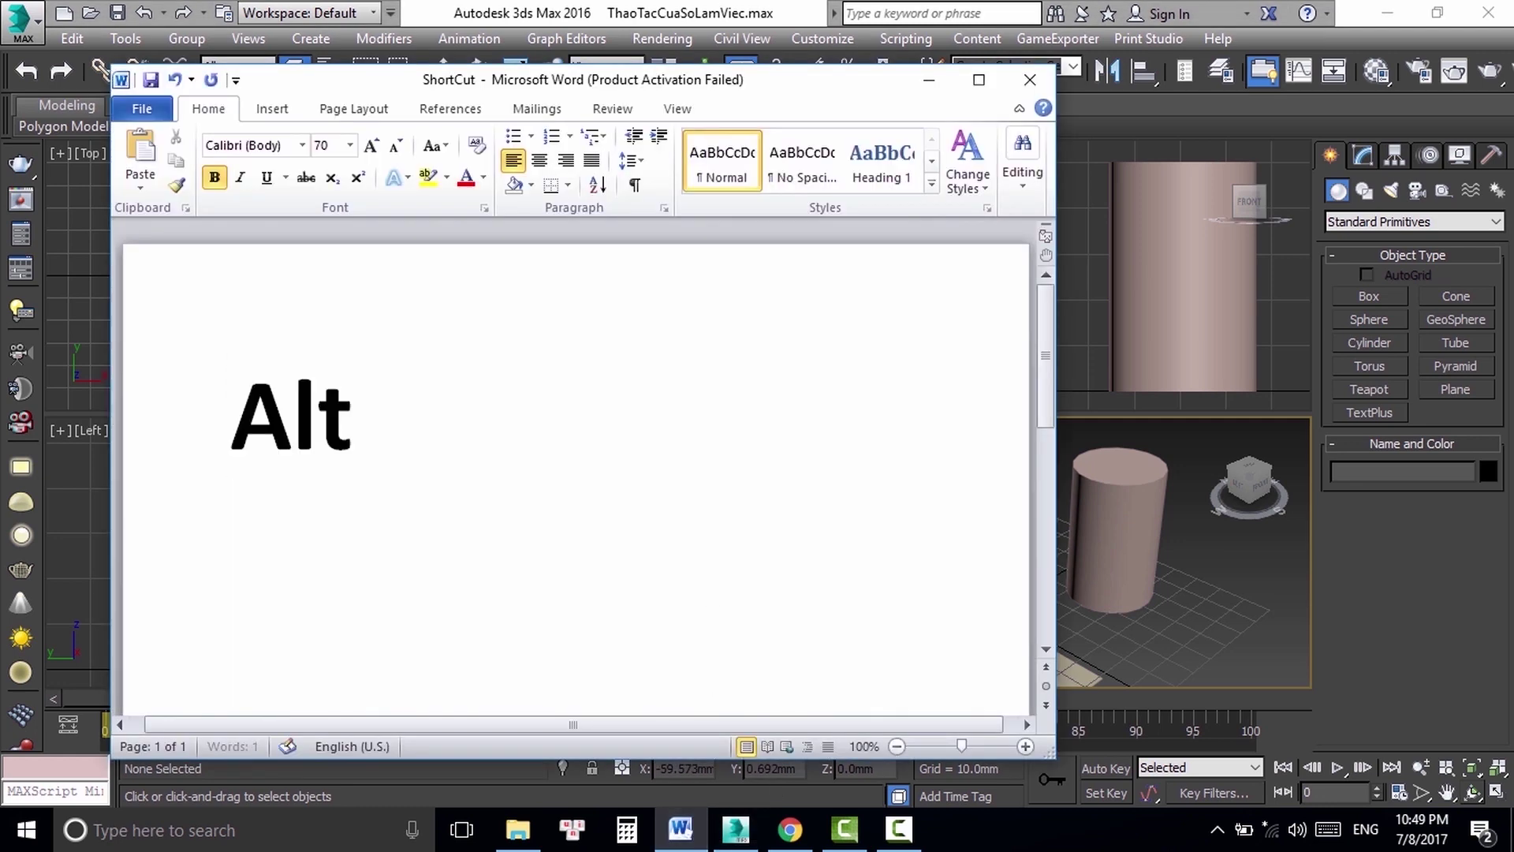
text(+ Chu)
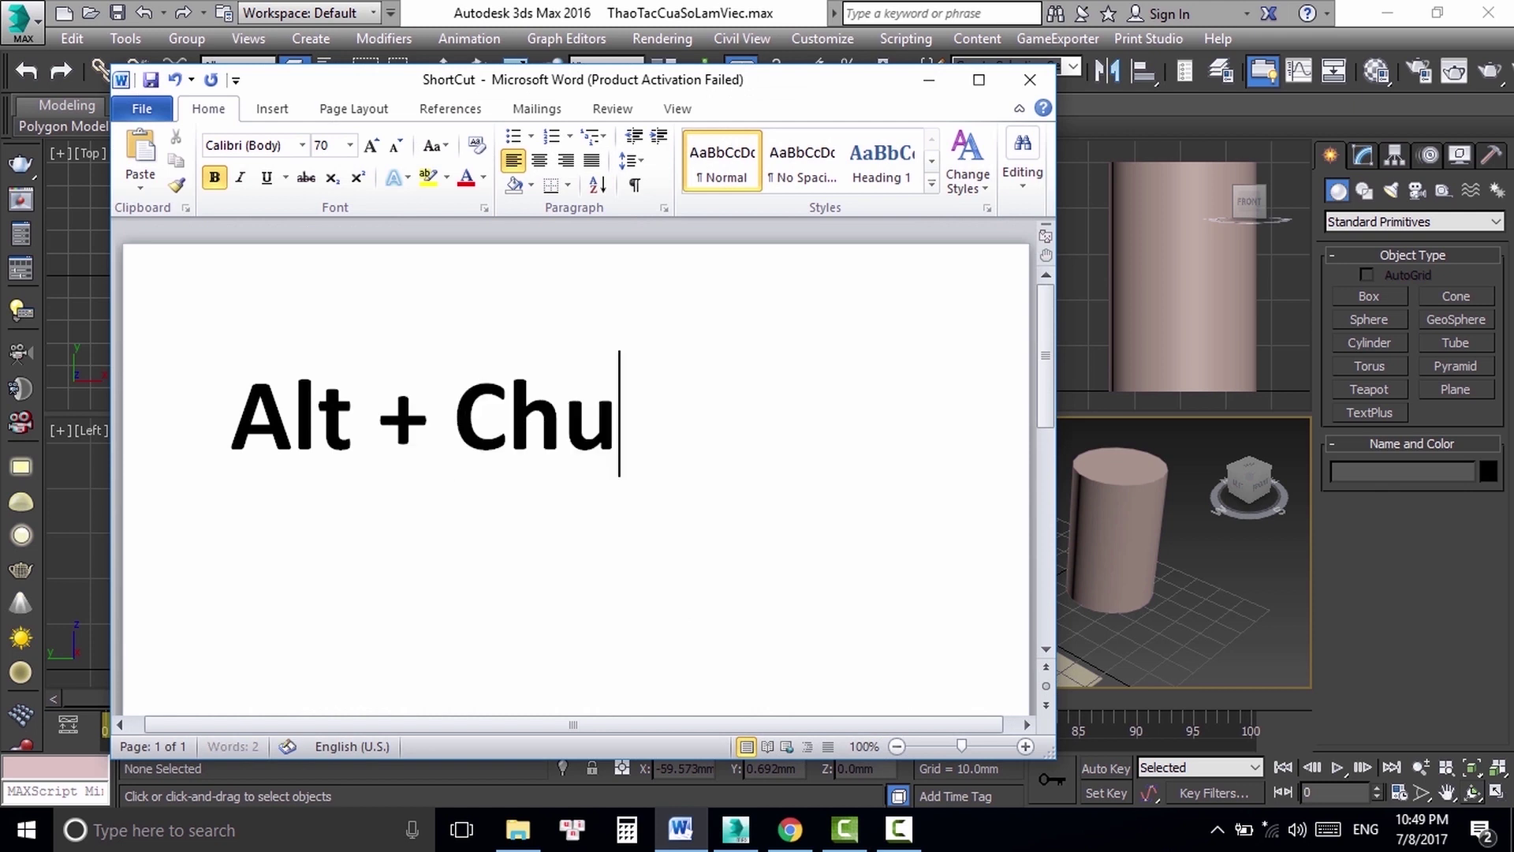
text(ột giưữa)
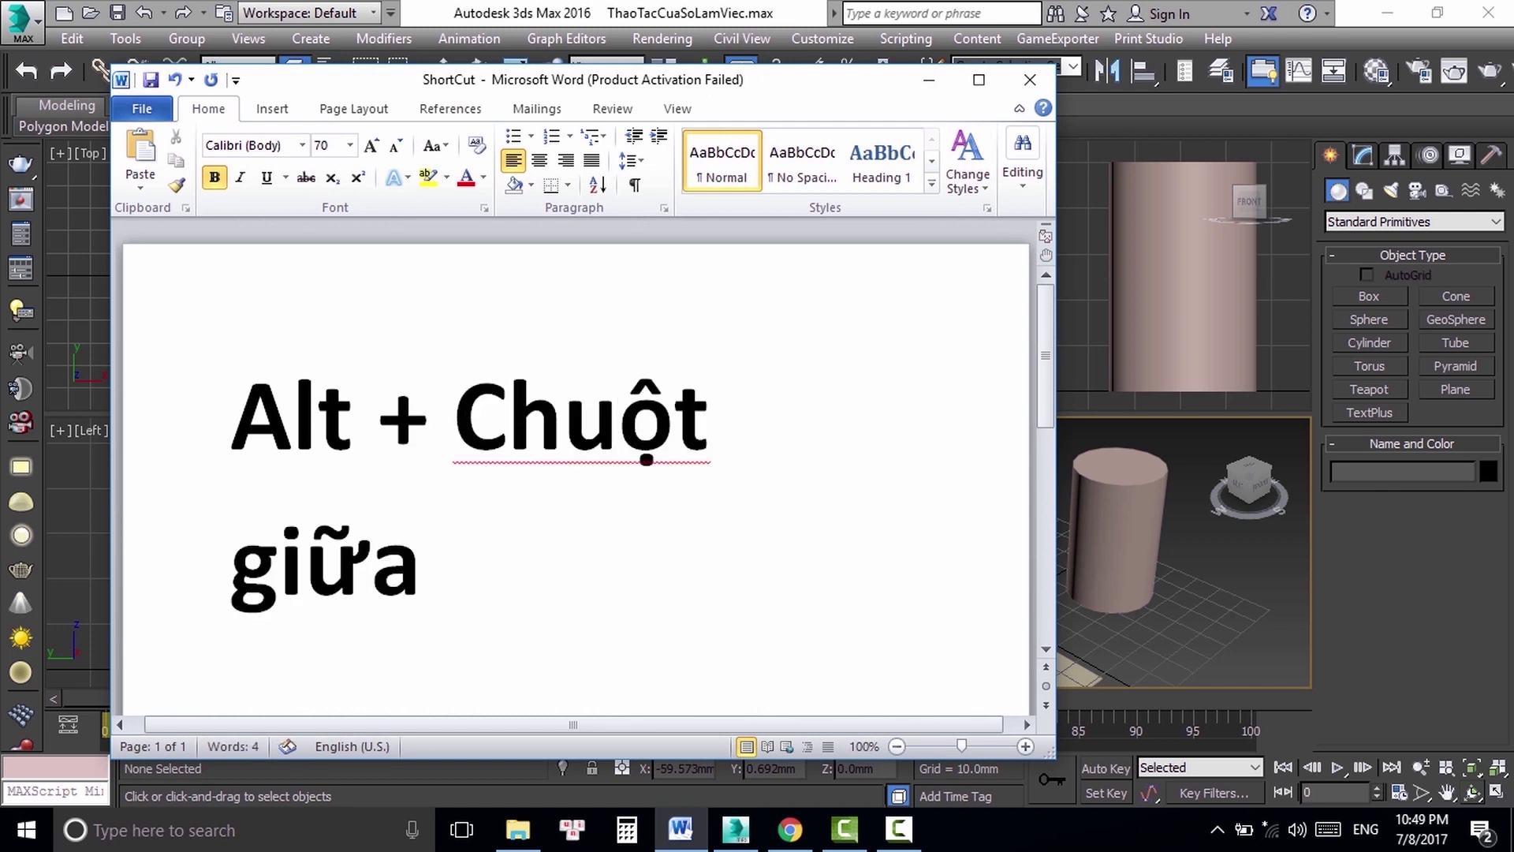
drag(453, 575, 275, 322)
key(BackSpace)
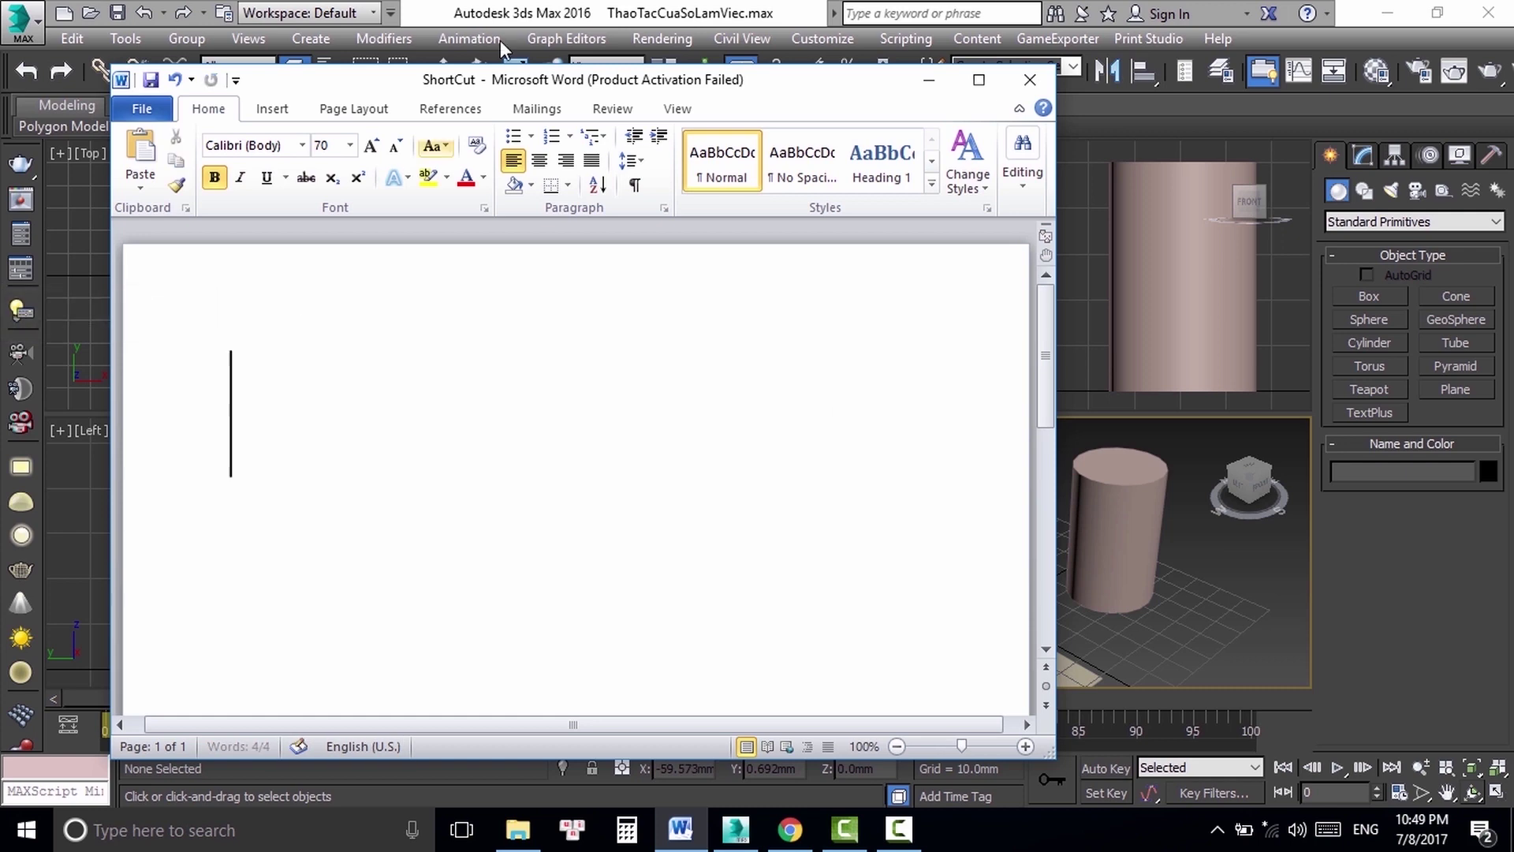
key(alt+Tab)
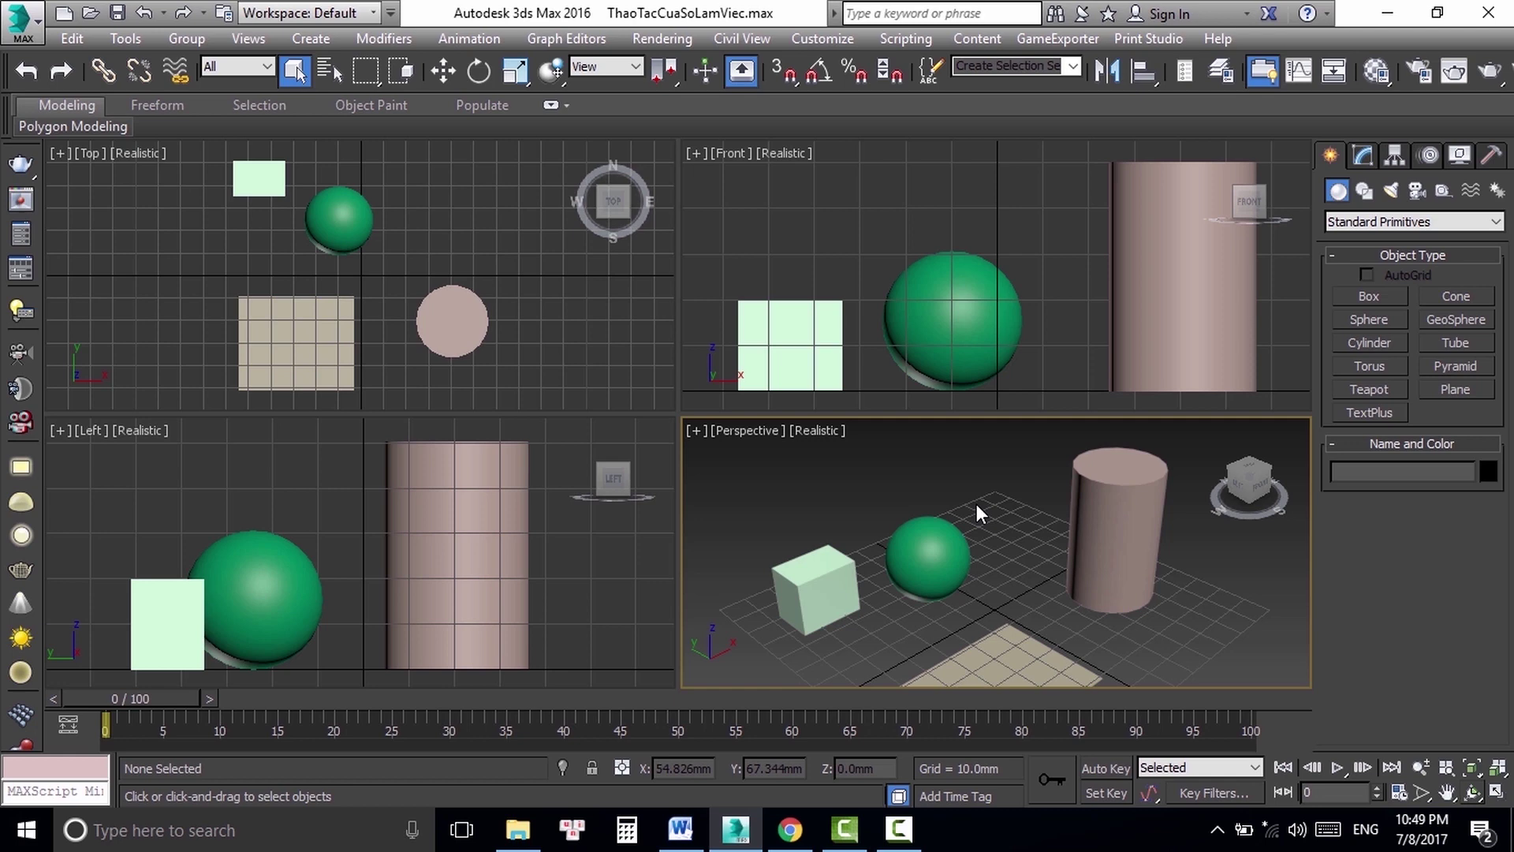
Step: Orbit the Perspective view around the scene to several angles, ending front-on
mouse_move(981, 500)
alt+middle_down()
mouse_move(985, 447)
mouse_move(1027, 555)
mouse_move(945, 585)
mouse_move(929, 503)
mouse_move(1054, 528)
mouse_move(940, 562)
mouse_move(1092, 417)
mouse_move(977, 613)
mouse_move(937, 497)
mouse_move(1128, 545)
mouse_move(1006, 490)
mouse_move(1020, 489)
mouse_move(1016, 511)
alt+middle_up()
mouse_move(1010, 508)
alt+middle_down()
mouse_move(893, 470)
mouse_move(970, 462)
alt+middle_up()
mouse_move(756, 470)
alt+middle_down()
mouse_move(811, 467)
mouse_move(749, 479)
mouse_move(830, 499)
alt+middle_up()
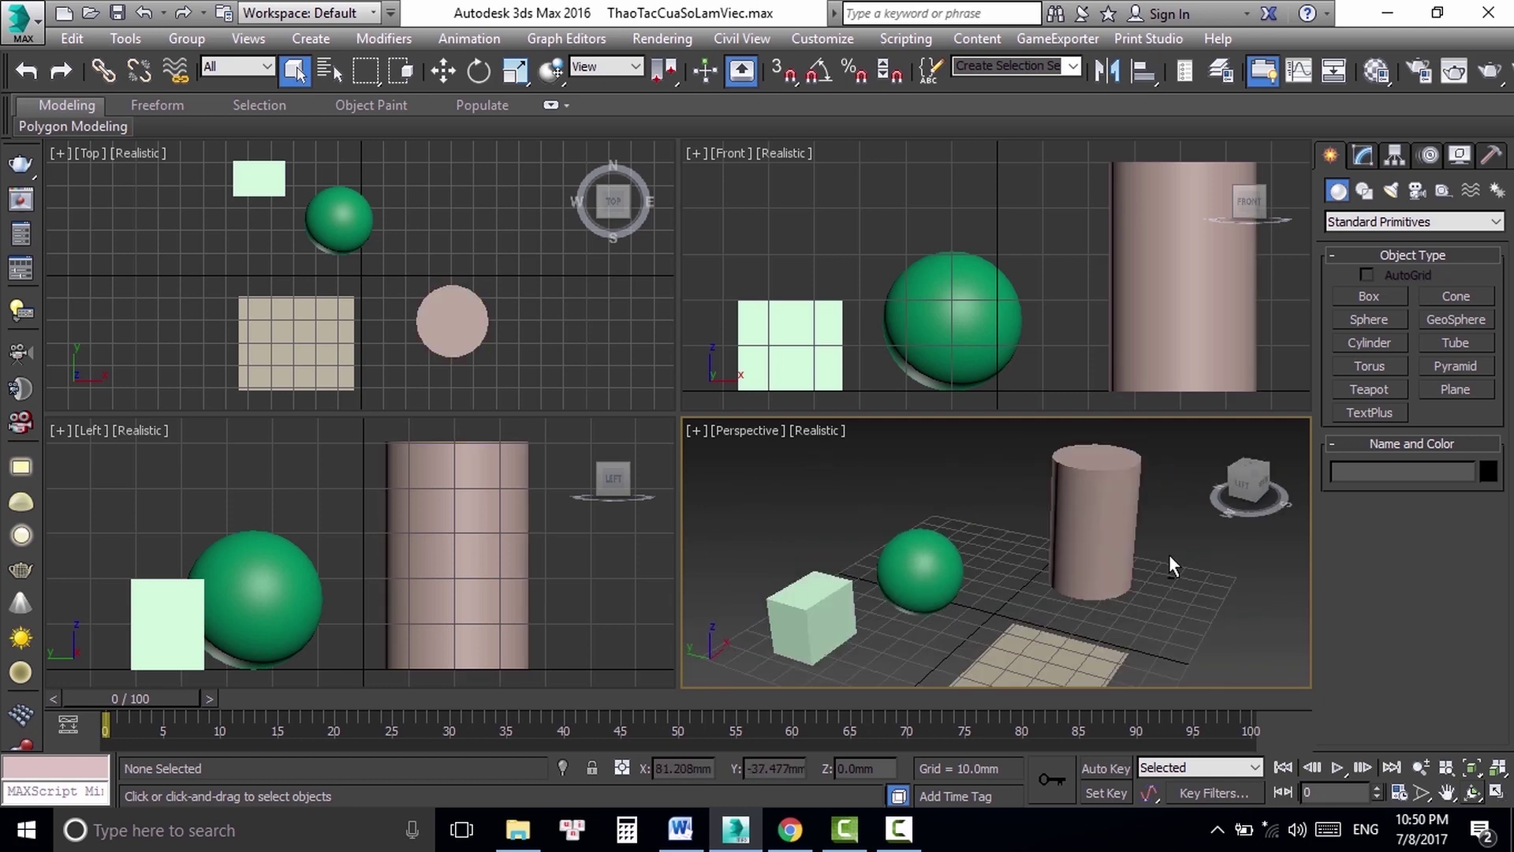
mouse_move(1180, 596)
alt+middle_down()
mouse_move(1121, 631)
mouse_move(699, 601)
mouse_move(713, 632)
mouse_move(1019, 511)
mouse_move(978, 532)
mouse_move(997, 529)
alt+middle_up()
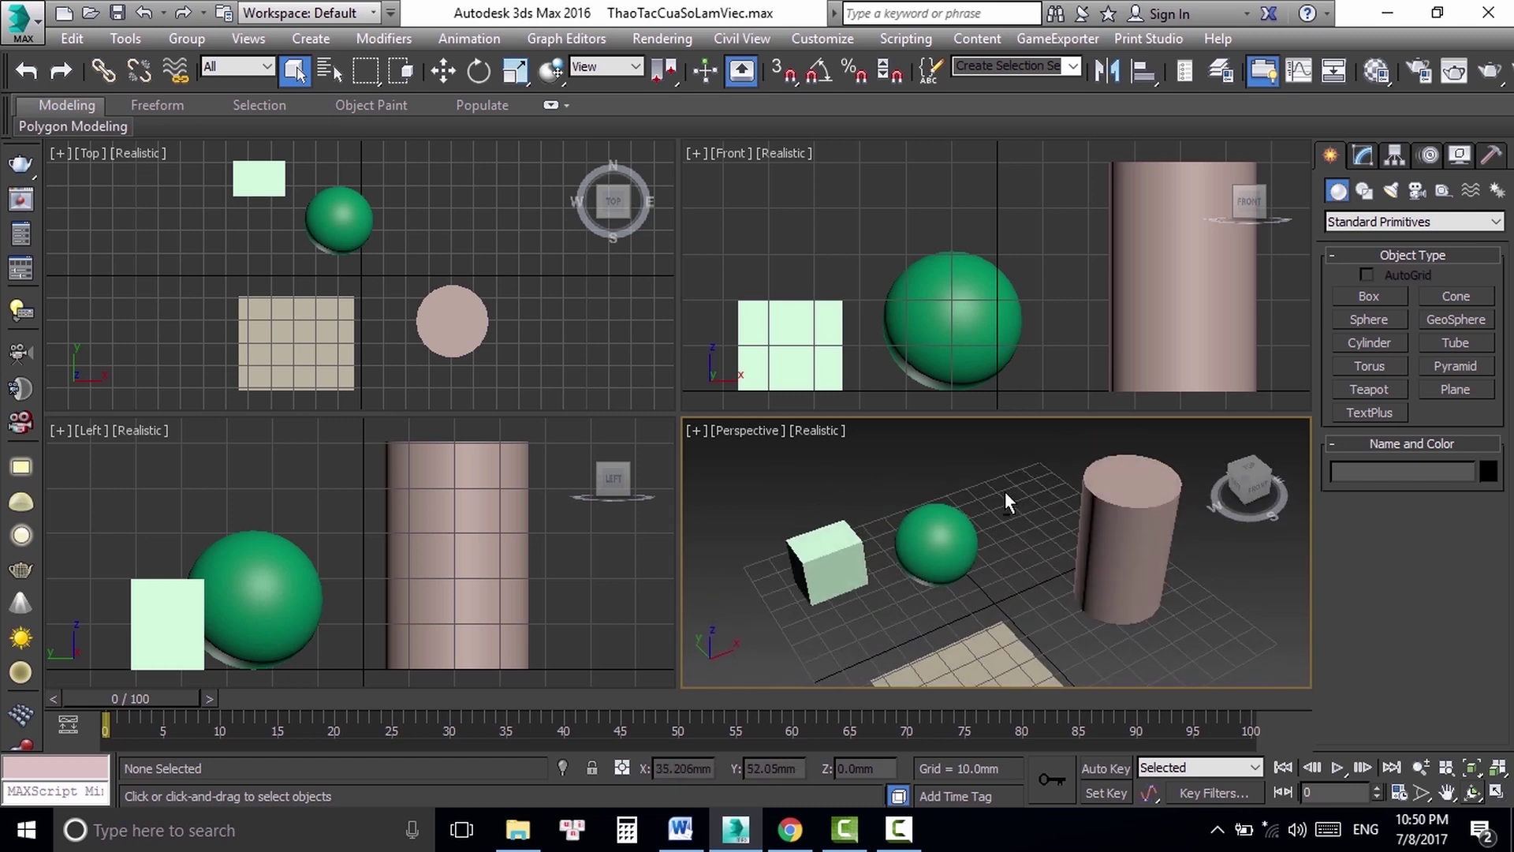
Step: Wheel-zoom in and out, orbit to a low near-horizontal angle, and select the cylinder
scroll(1016, 461, up, 2)
scroll(1013, 458, up, 2)
scroll(1033, 497, up, 3)
scroll(1030, 536, down, 3)
alt+middle_drag(1030, 536, 1028, 462)
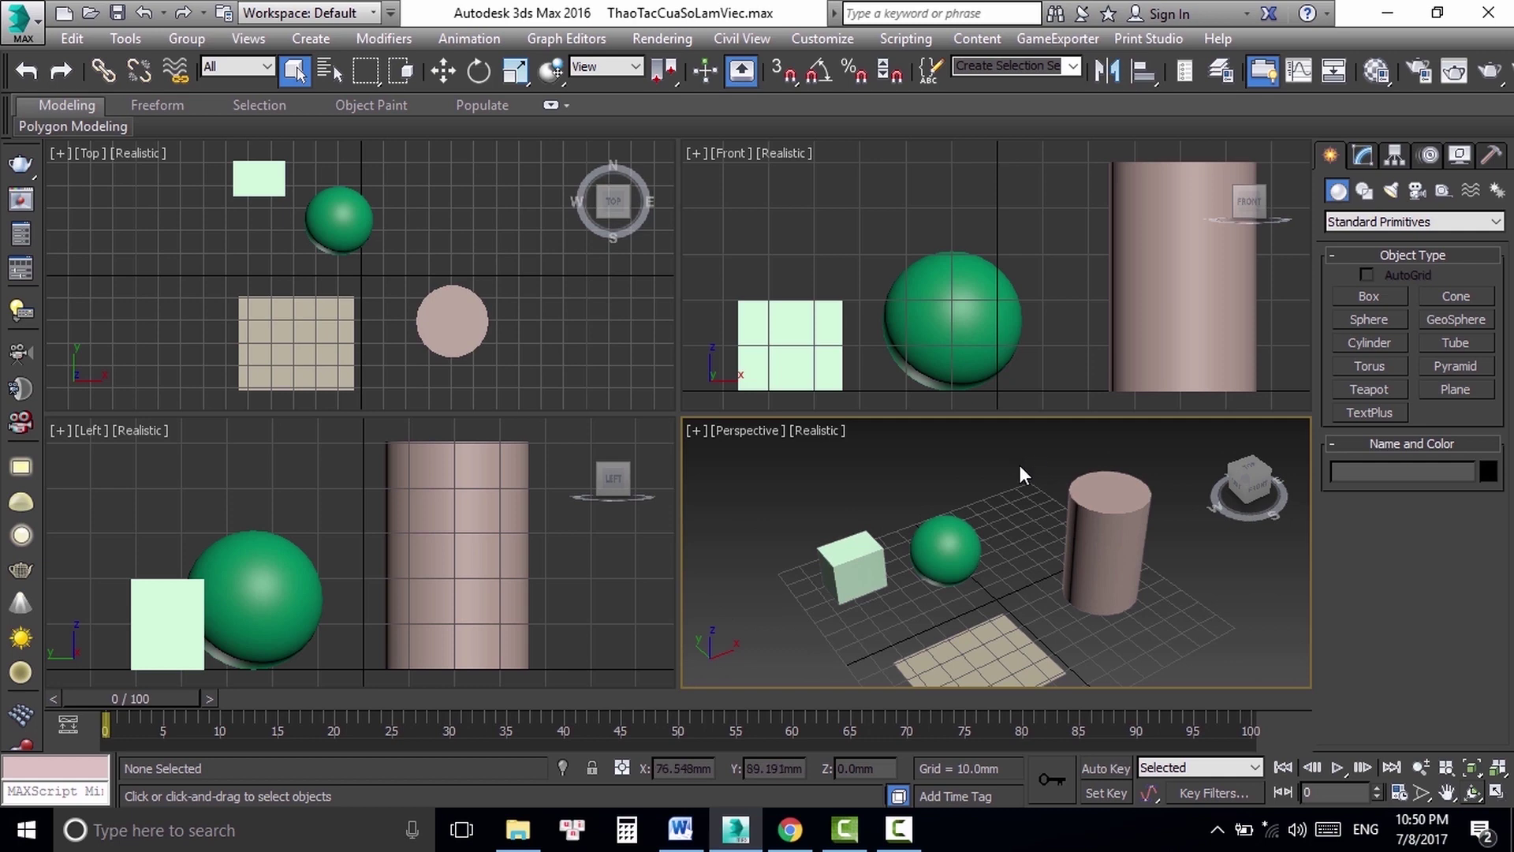
mouse_move(808, 466)
alt+middle_down()
mouse_move(769, 526)
mouse_move(1015, 508)
mouse_move(1186, 585)
mouse_move(1012, 546)
mouse_move(1014, 483)
alt+middle_up()
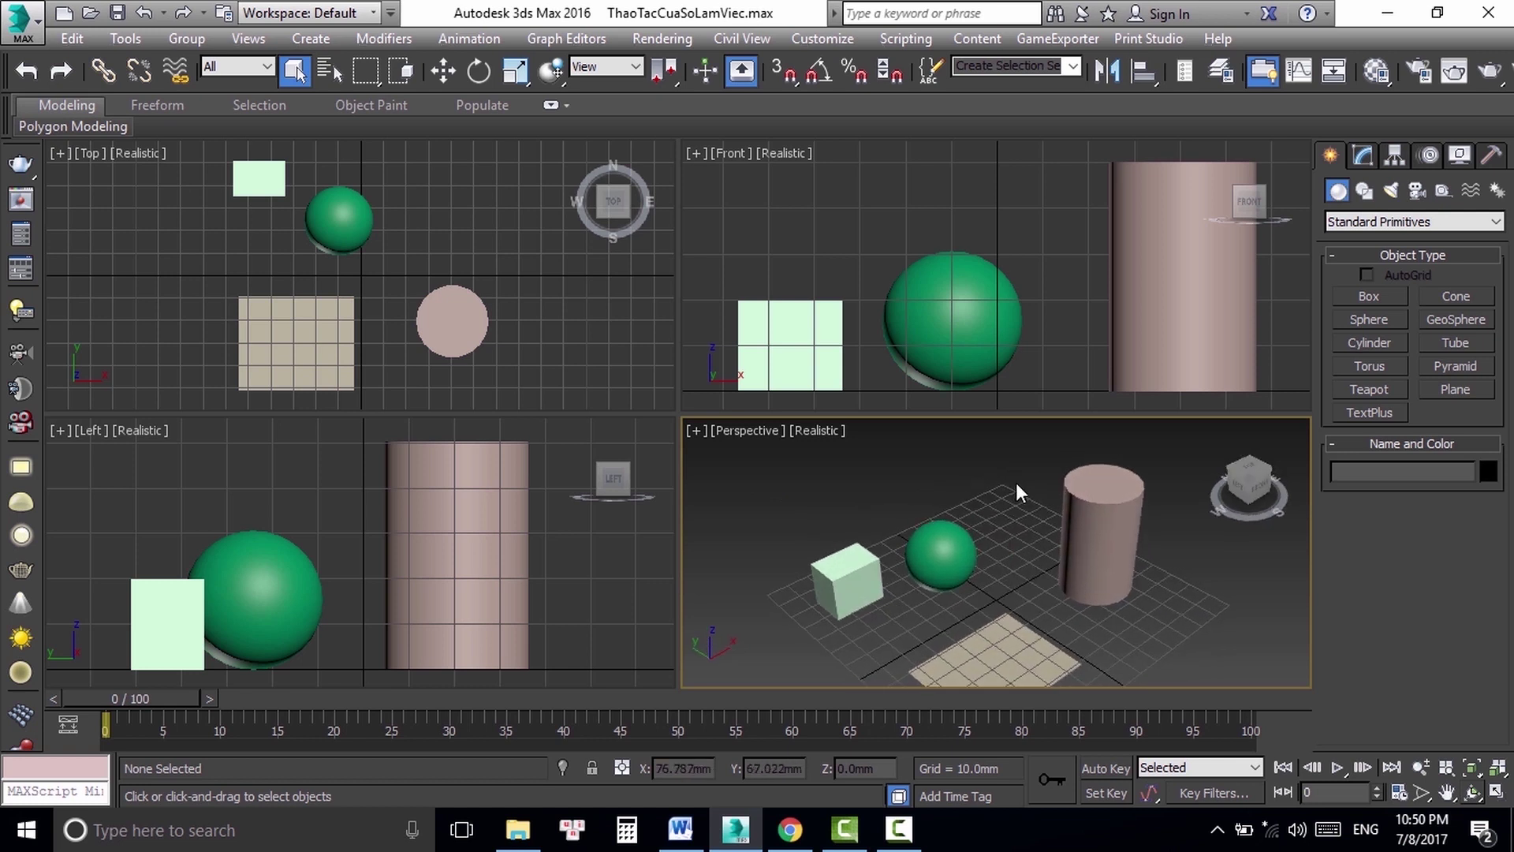
click(1069, 513)
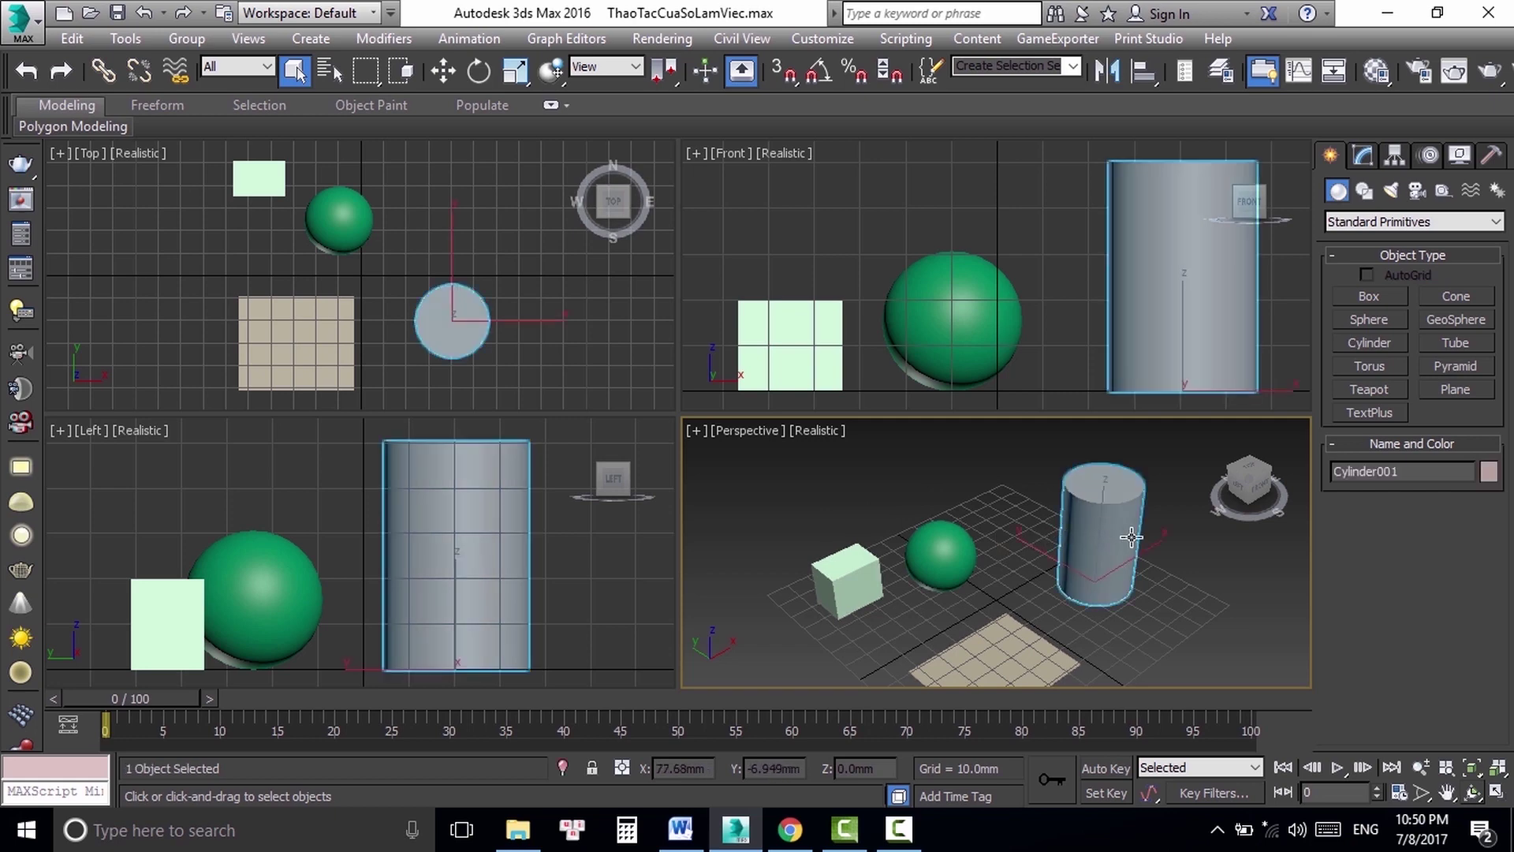
Step: Orbit around the cylinder, pick the box then the plane as orbit centres, then deselect
mouse_move(1171, 576)
alt+middle_down()
mouse_move(1034, 571)
mouse_move(1142, 610)
mouse_move(1086, 485)
mouse_move(862, 531)
mouse_move(894, 594)
mouse_move(745, 528)
mouse_move(751, 606)
mouse_move(925, 649)
mouse_move(1015, 518)
mouse_move(963, 576)
mouse_move(1030, 576)
mouse_move(941, 589)
mouse_move(1098, 596)
mouse_move(1029, 503)
alt+middle_up()
click(862, 530)
click(924, 648)
click(1051, 598)
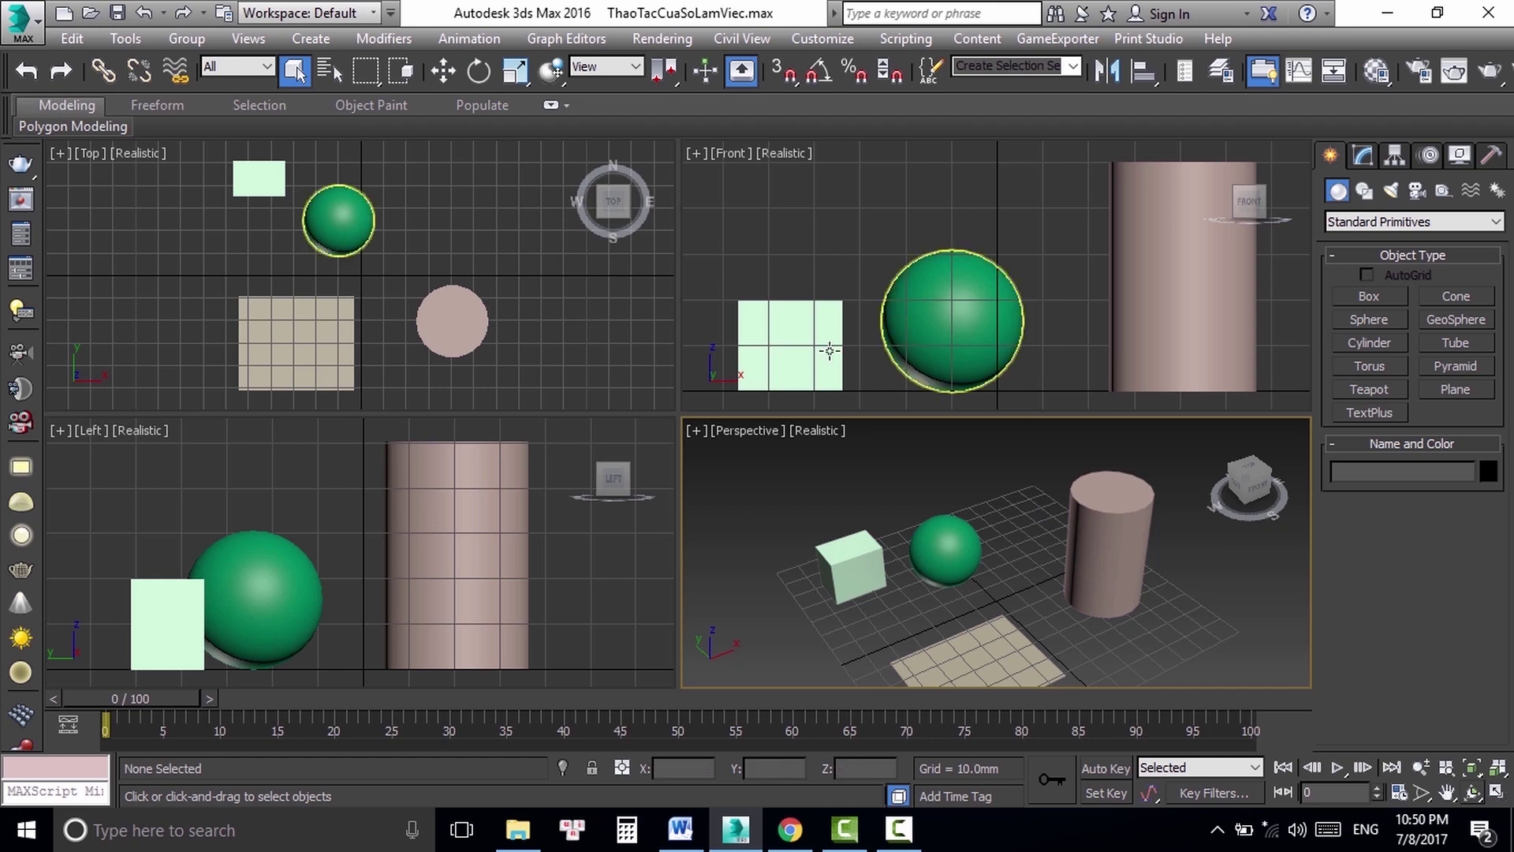
Step: Orbit the Top viewport into several angled Orthographic views, then press T to restore Top
mouse_move(566, 329)
alt+middle_down()
mouse_move(520, 243)
mouse_move(577, 202)
mouse_move(575, 183)
mouse_move(545, 194)
alt+middle_up()
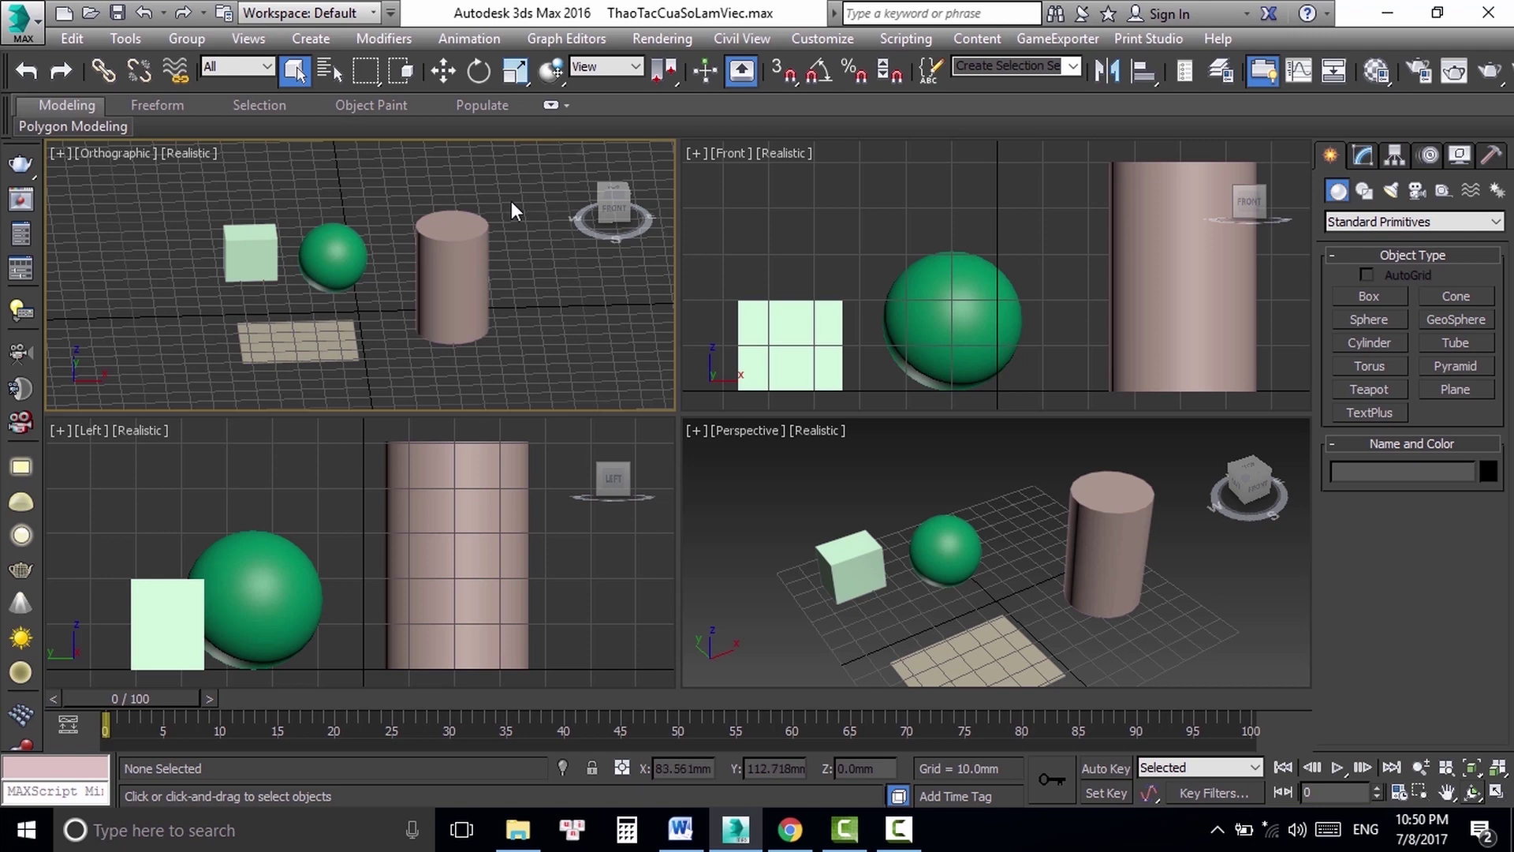
mouse_move(541, 311)
alt+middle_down()
mouse_move(636, 291)
mouse_move(599, 336)
mouse_move(534, 328)
mouse_move(500, 297)
mouse_move(541, 297)
mouse_move(498, 294)
alt+middle_up()
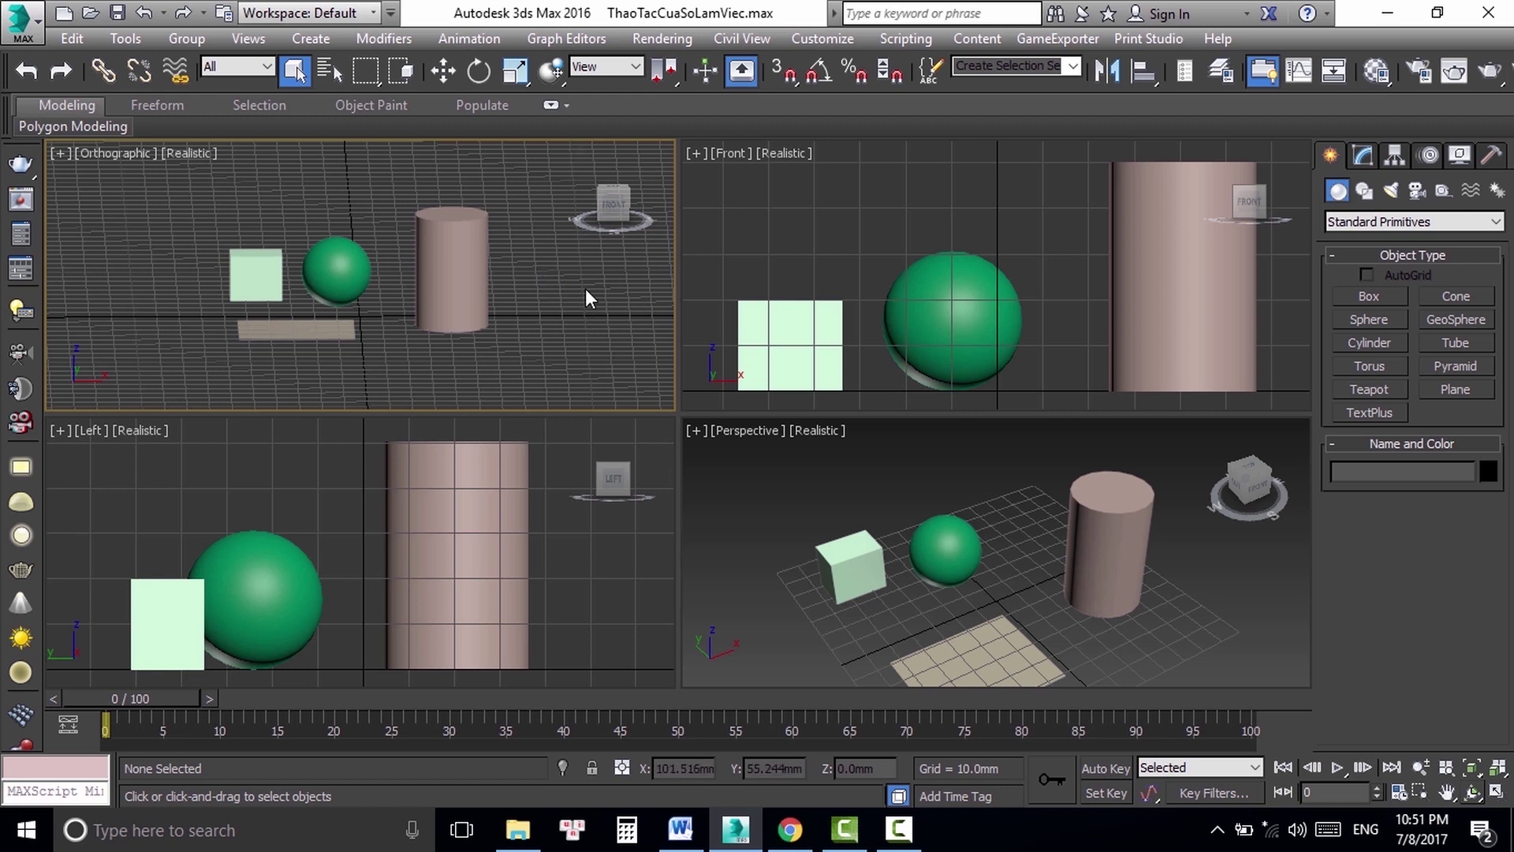
mouse_move(580, 337)
alt+middle_down()
mouse_move(535, 228)
mouse_move(555, 203)
mouse_move(531, 291)
mouse_move(122, 328)
mouse_move(238, 289)
mouse_move(112, 308)
mouse_move(102, 177)
mouse_move(61, 163)
mouse_move(100, 235)
mouse_move(248, 193)
mouse_move(570, 323)
mouse_move(545, 310)
alt+middle_up()
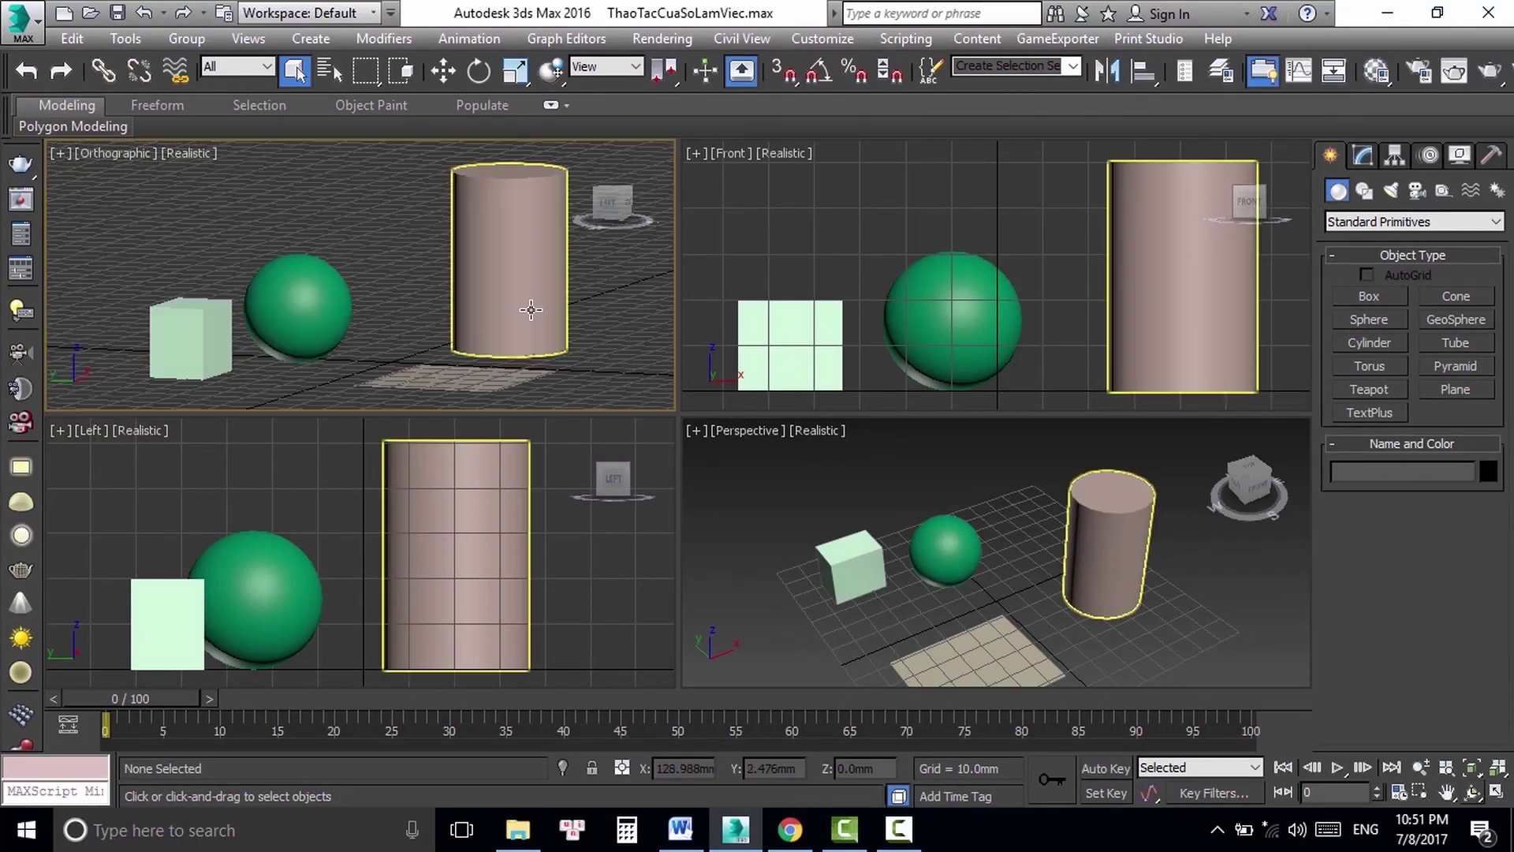
mouse_move(390, 292)
alt+middle_down()
mouse_move(409, 284)
mouse_move(371, 196)
alt+middle_up()
key(t)
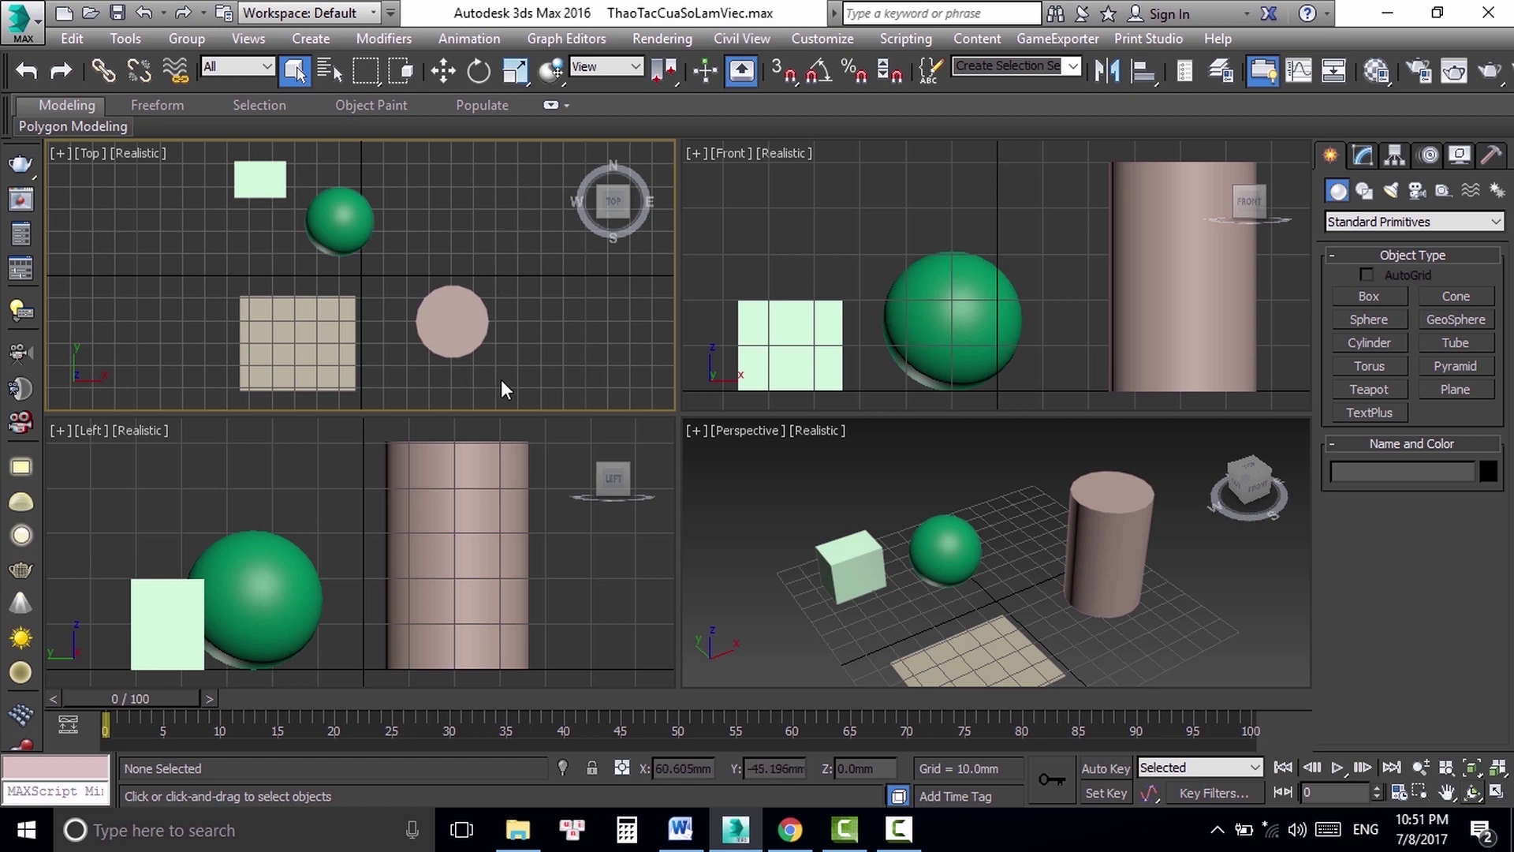
Step: Orbit the view around the cylinder, sphere, box and plane in turn
click(477, 336)
mouse_move(477, 335)
alt+middle_down()
mouse_move(562, 268)
mouse_move(508, 186)
mouse_move(417, 272)
mouse_move(337, 264)
mouse_move(405, 237)
mouse_move(365, 288)
mouse_move(258, 288)
mouse_move(269, 317)
mouse_move(267, 233)
mouse_move(438, 339)
mouse_move(469, 300)
mouse_move(457, 276)
mouse_move(140, 159)
alt+middle_up()
click(365, 288)
click(269, 317)
click(438, 339)
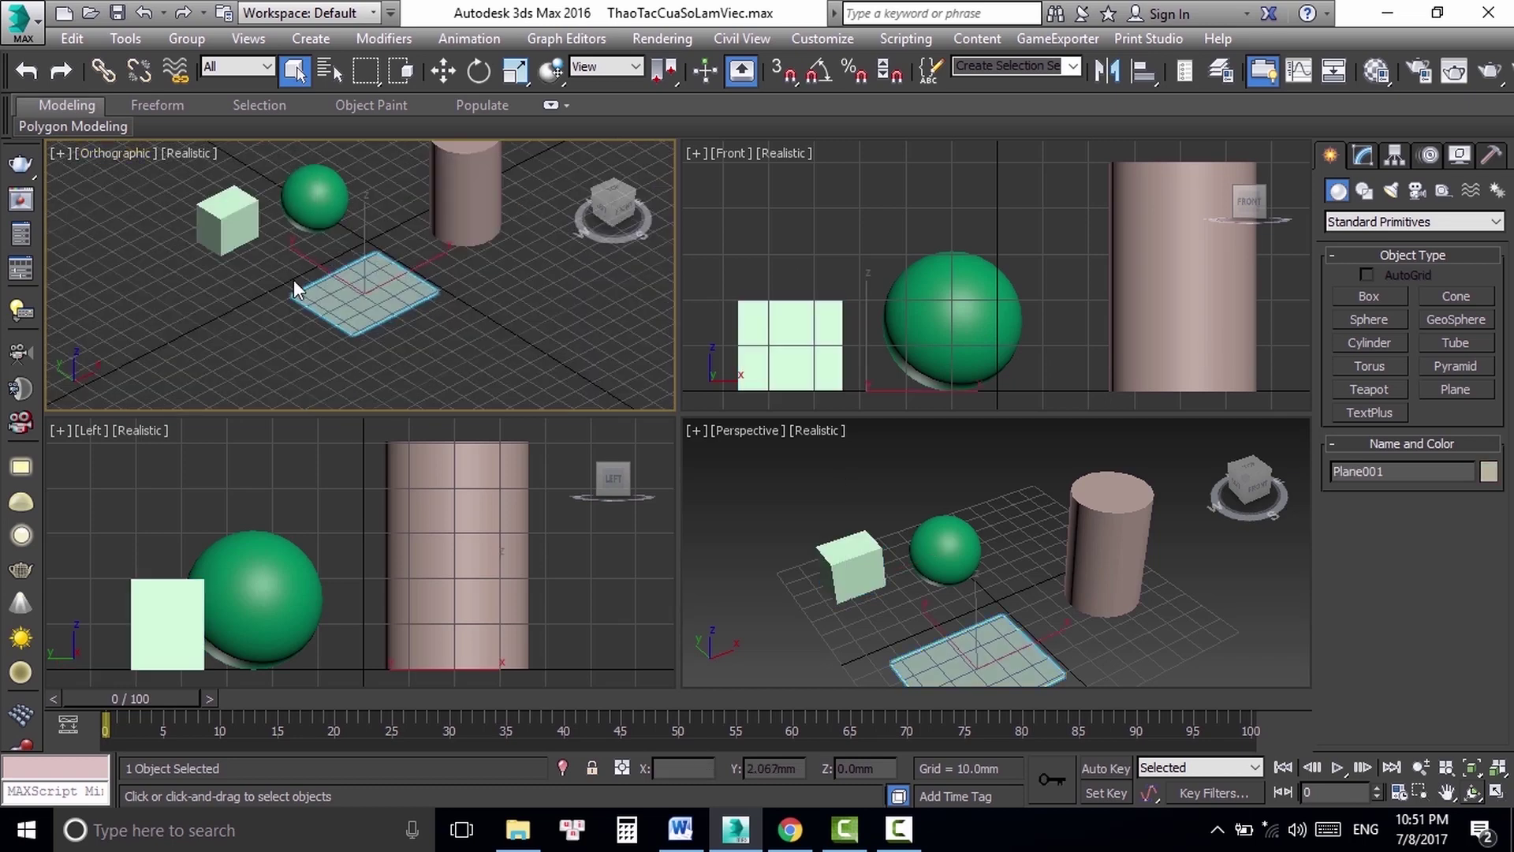
alt+middle_drag(294, 279, 310, 284)
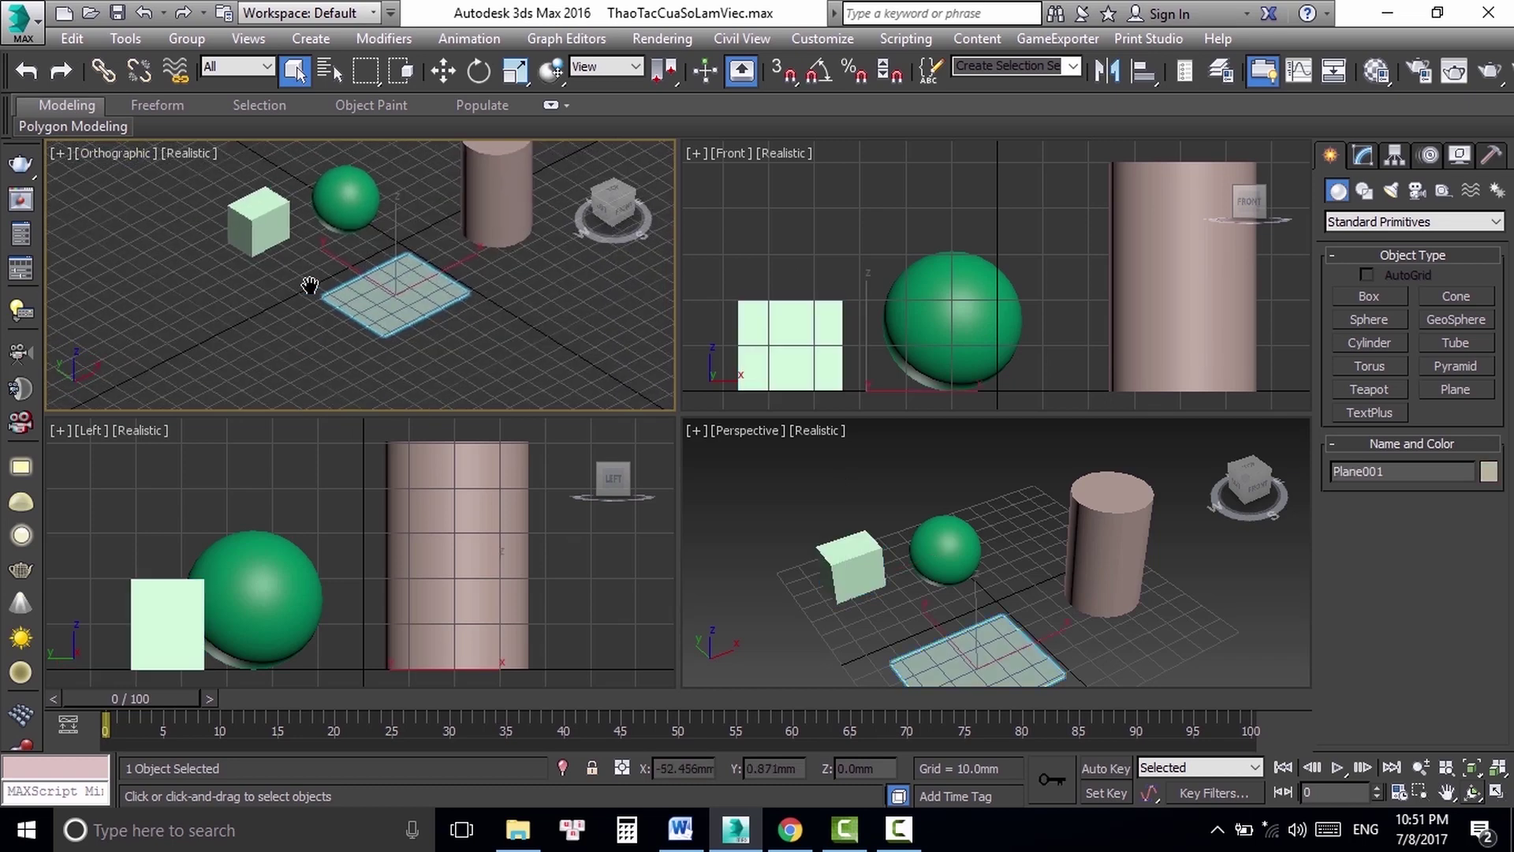
Step: Deselect the plane and undo view changes back to a straight-down top view with Shift+Z
click(549, 304)
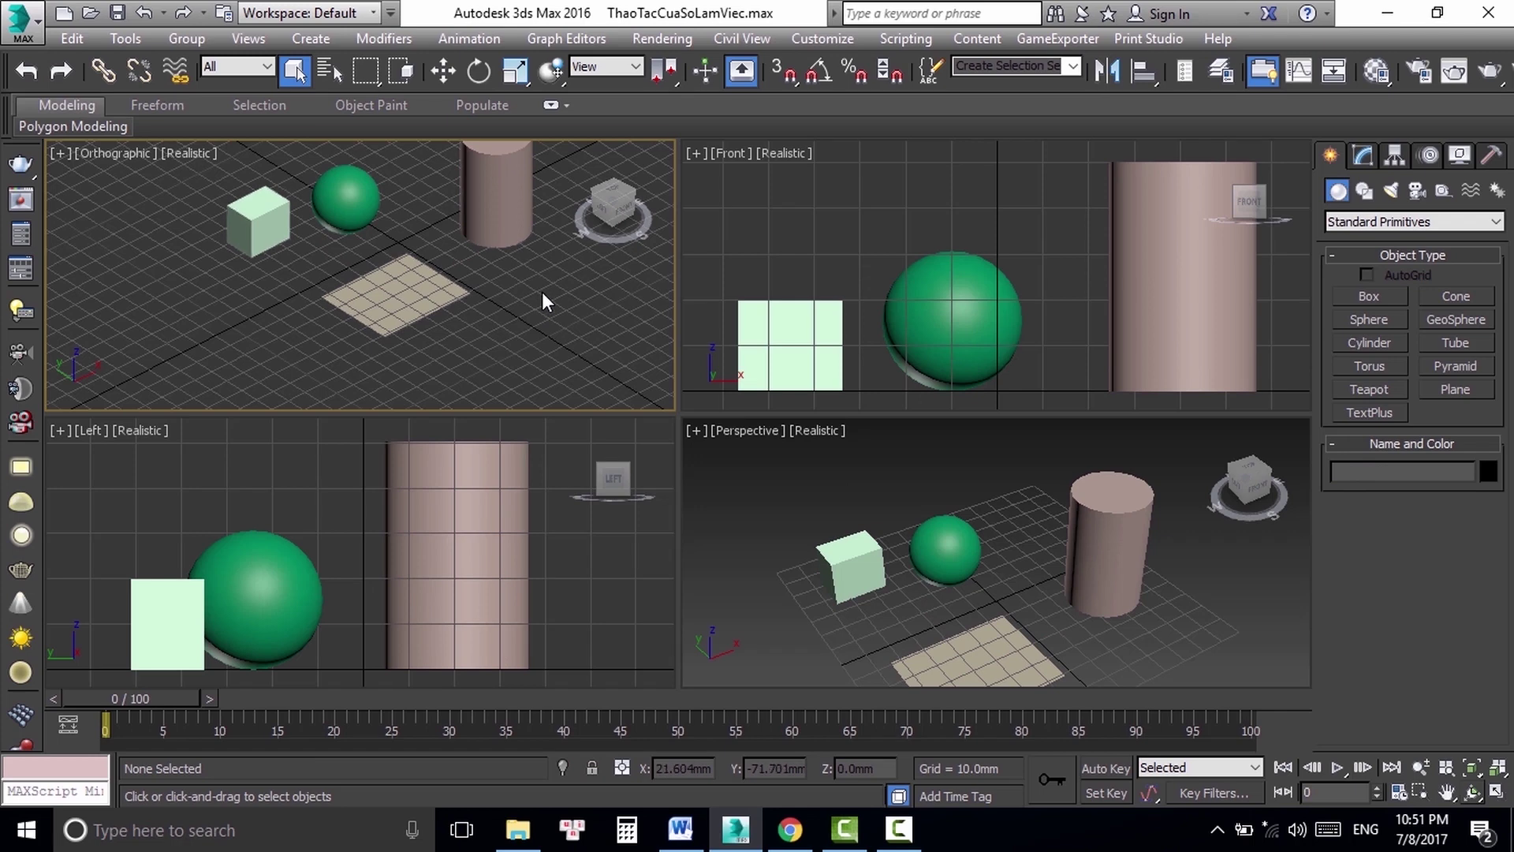
key(shift+z)
key(shift+z)
key(shift+z)
key(shift+z)
key(shift+z)
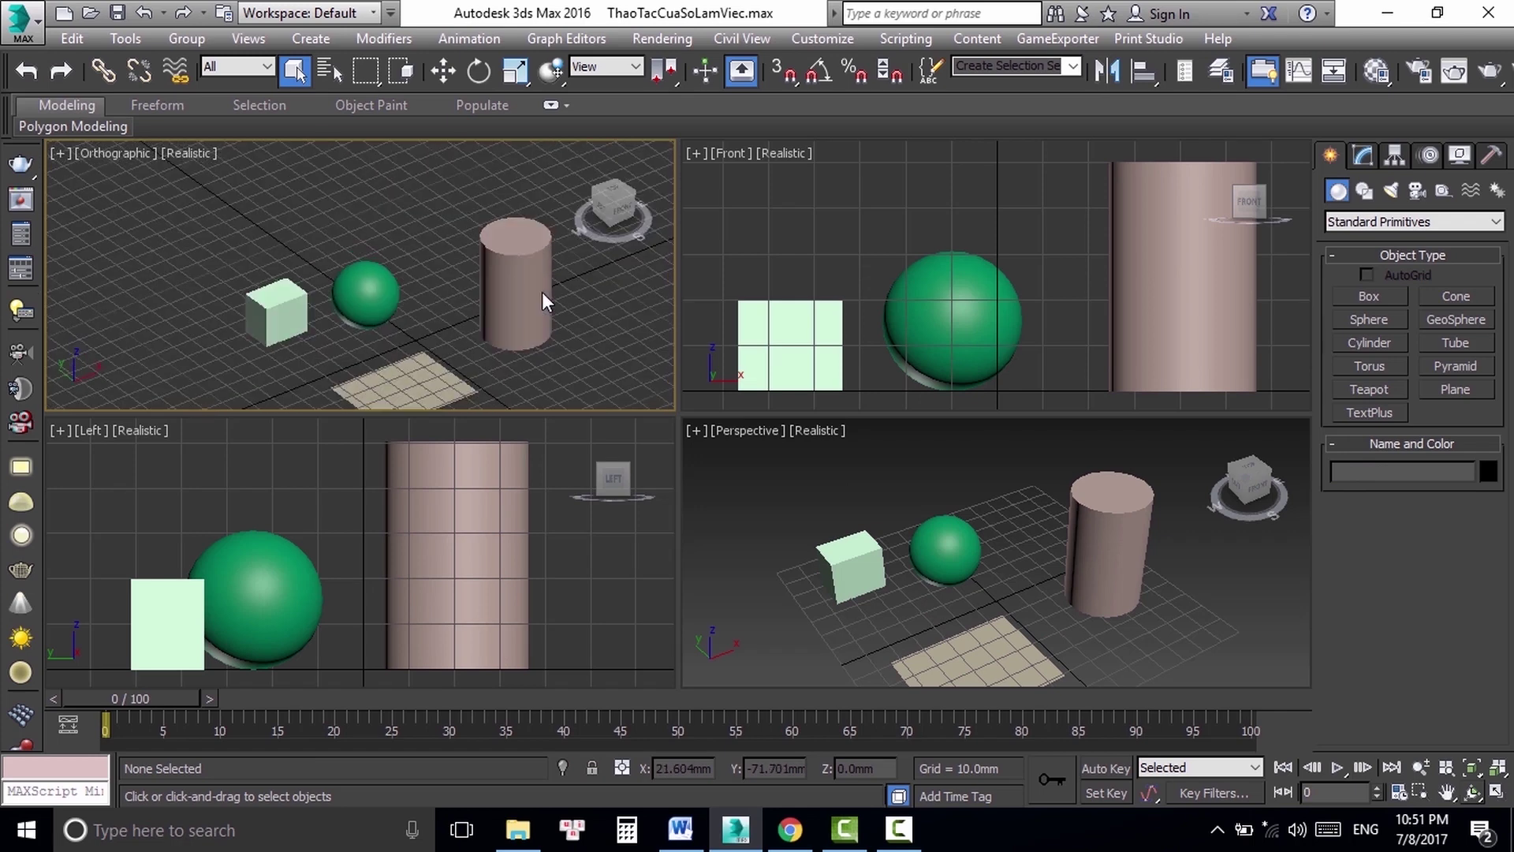
key(shift+z)
key(shift+z)
key(shift+z)
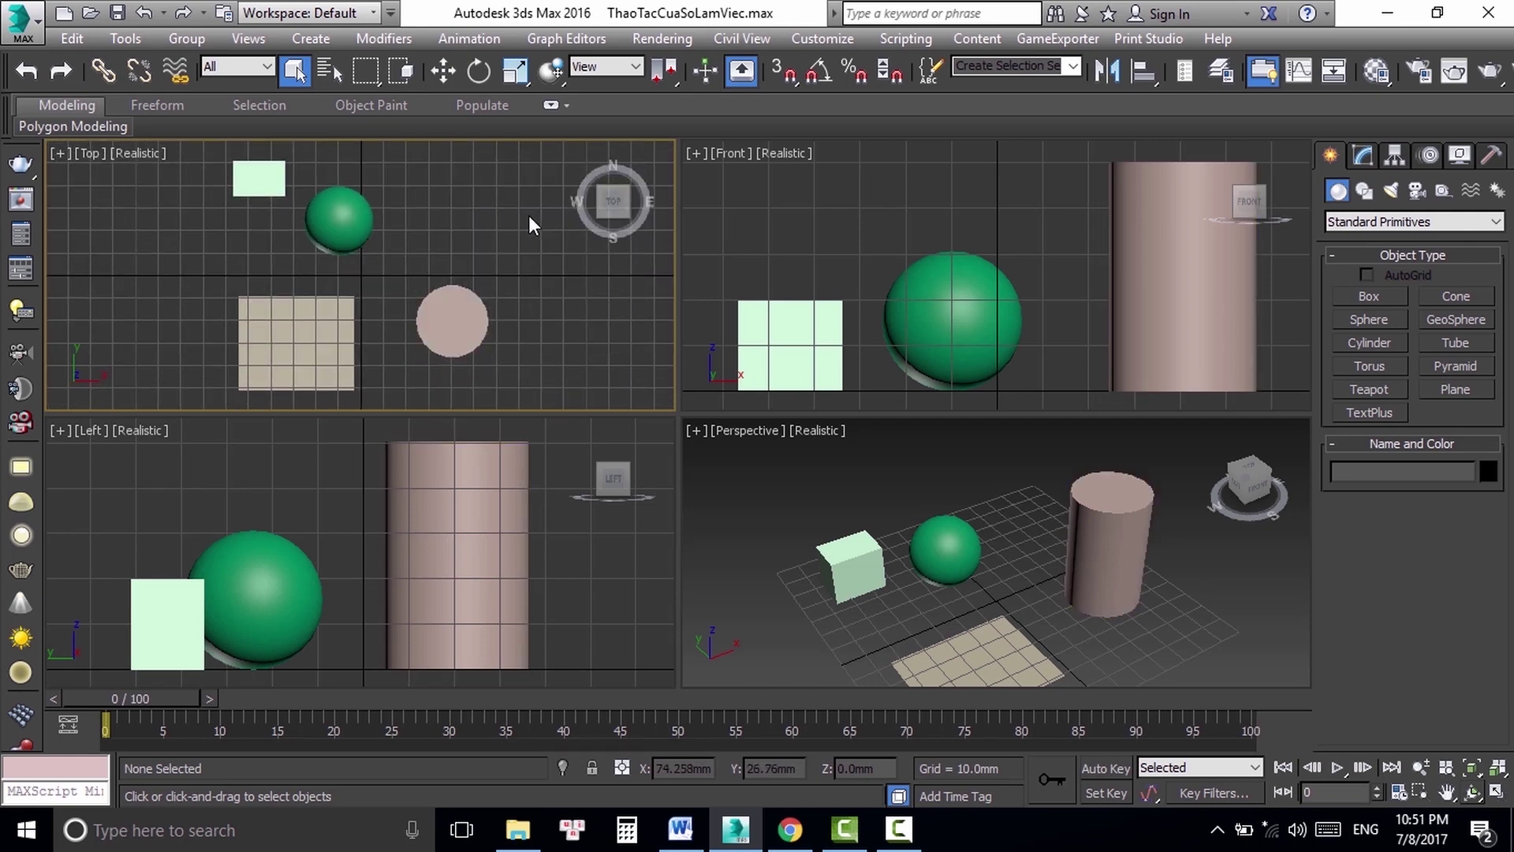
key(shift+z)
click(1252, 472)
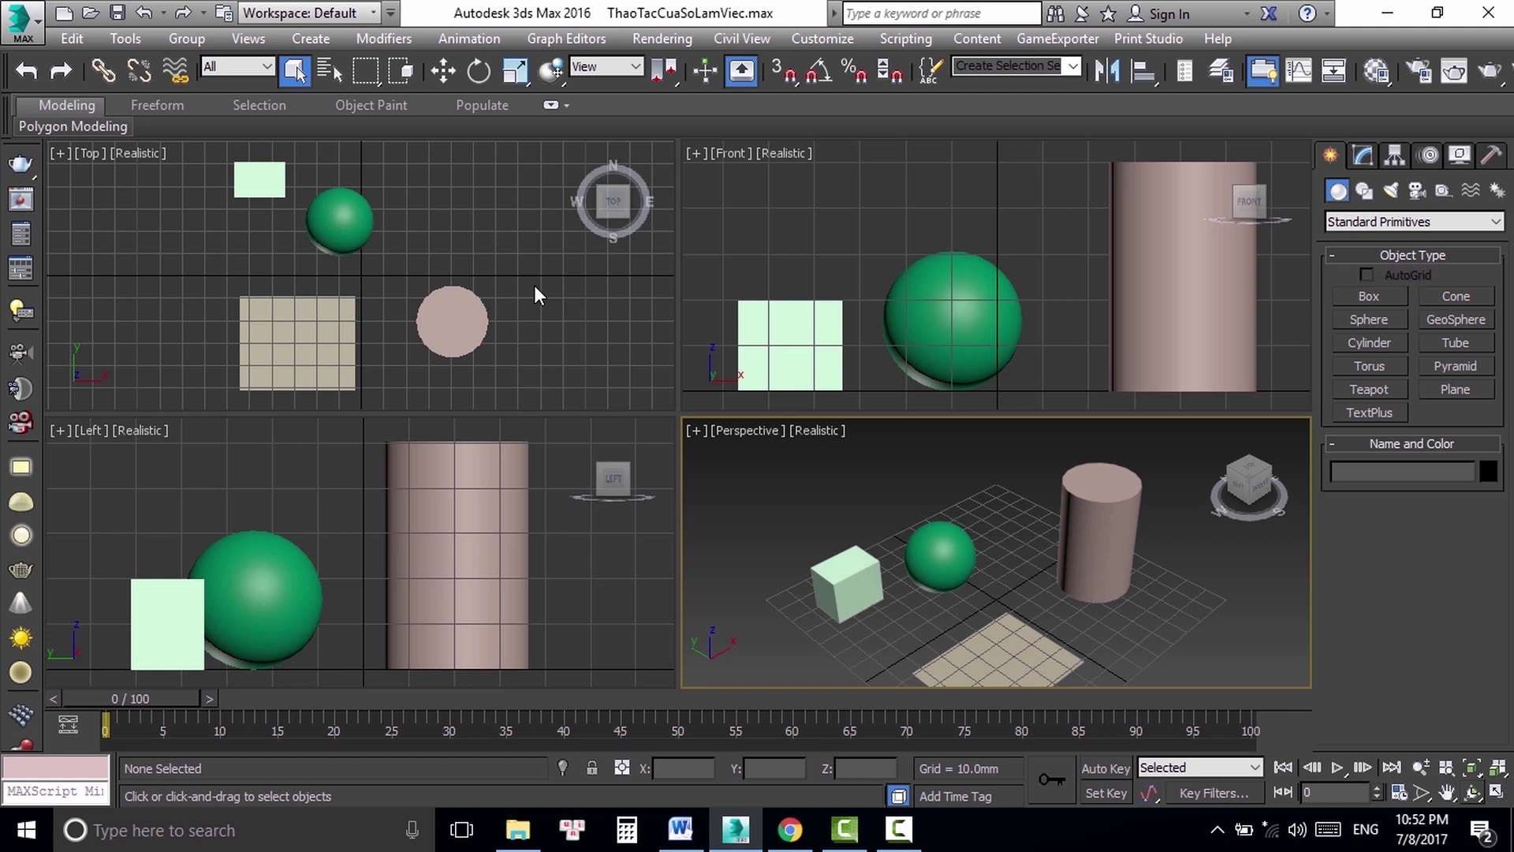
Step: Activate the Top view, open and dismiss its view-type list, then bring the ShortCut document forward
click(578, 283)
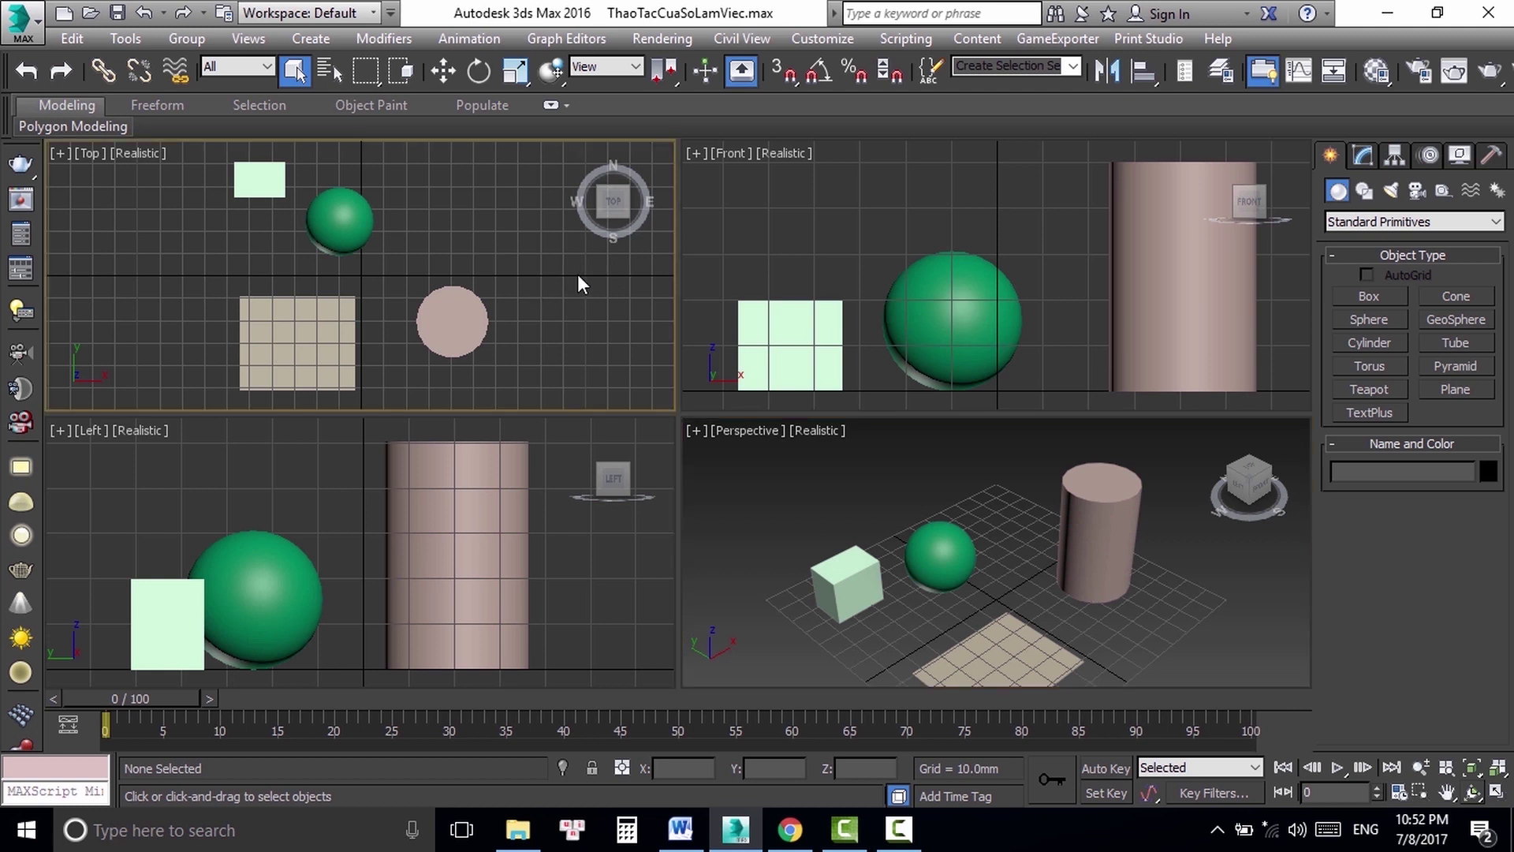
key(v)
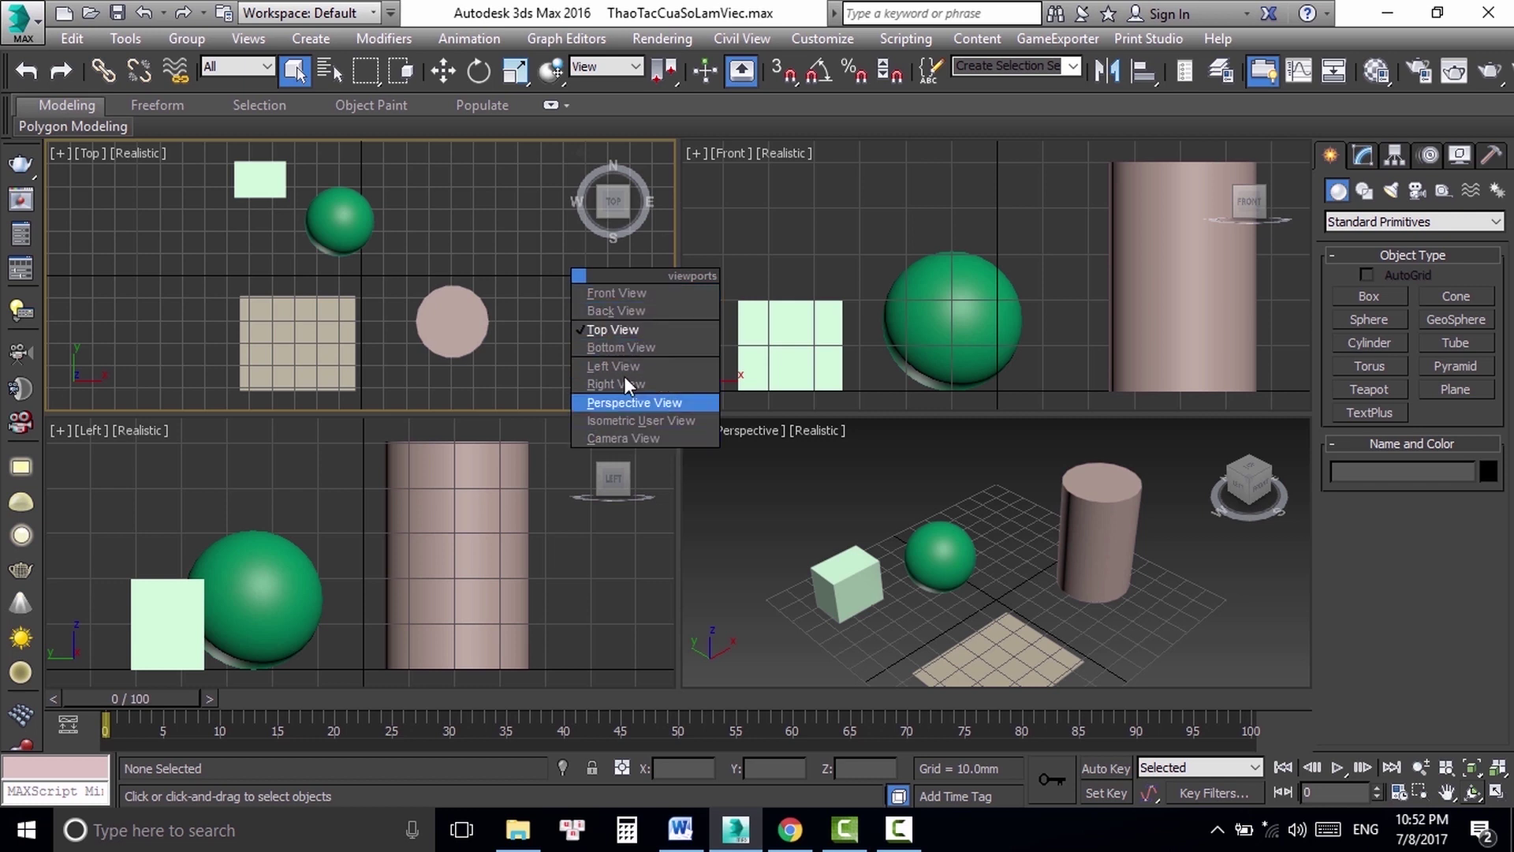
click(498, 248)
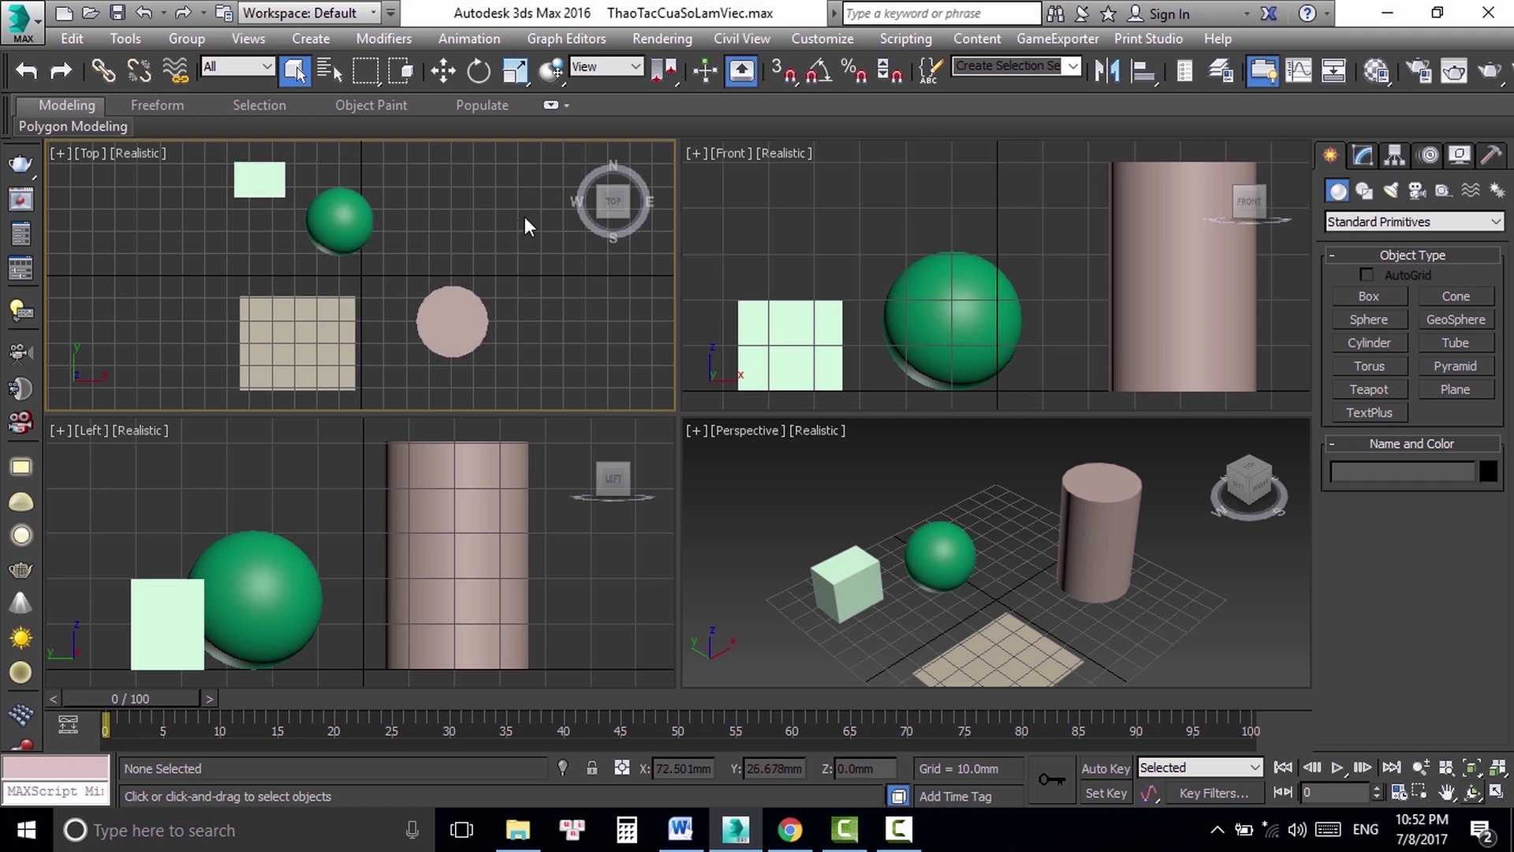
click(680, 827)
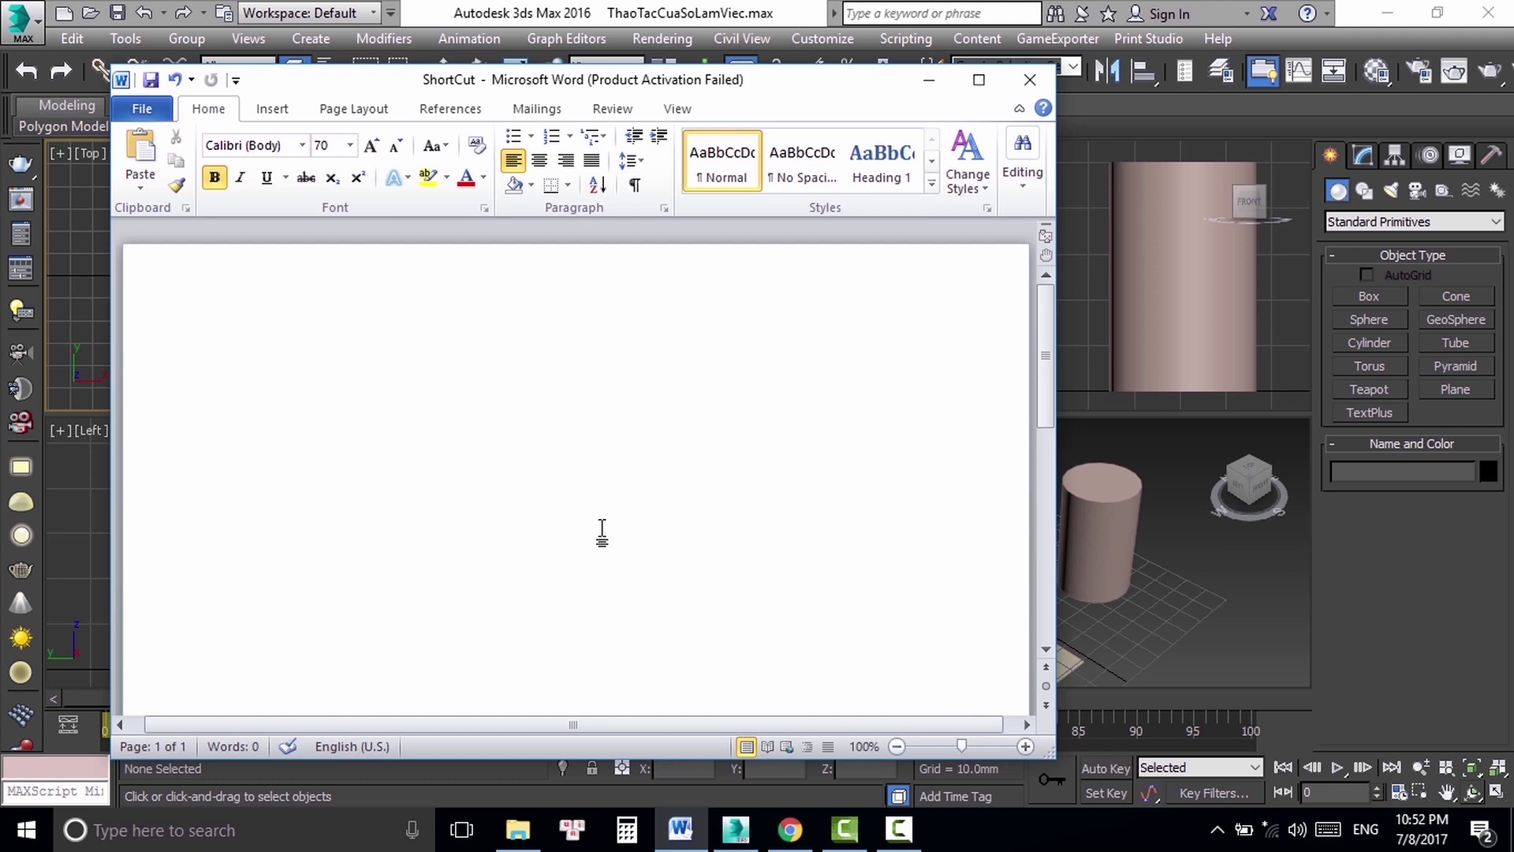
Step: Erase the 'T' note in Word and switch the top-left view to Front with F
text(T)
key(BackSpace)
key(alt+Tab)
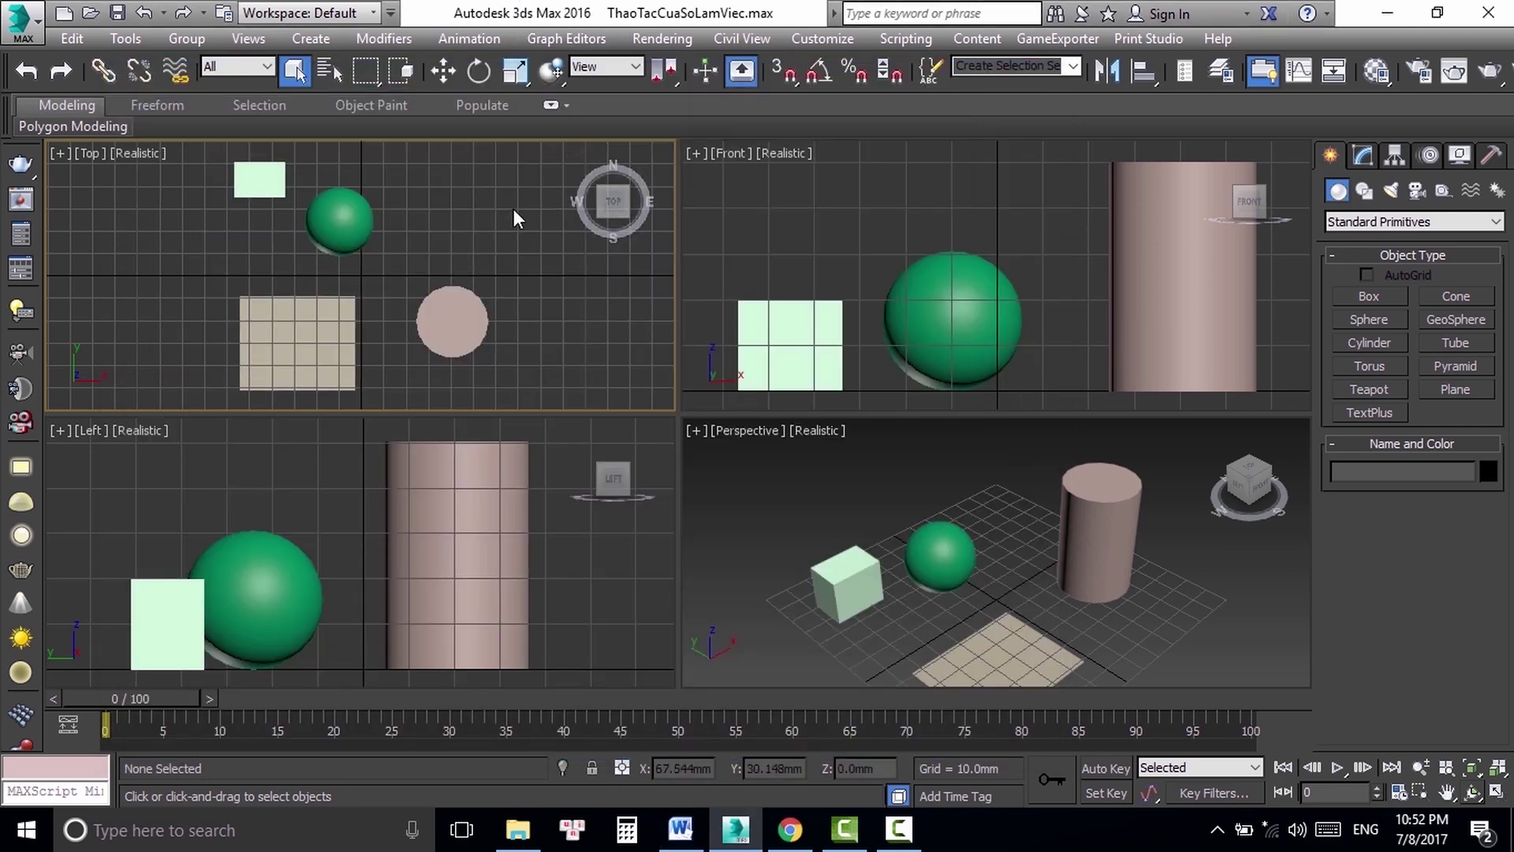
key(f)
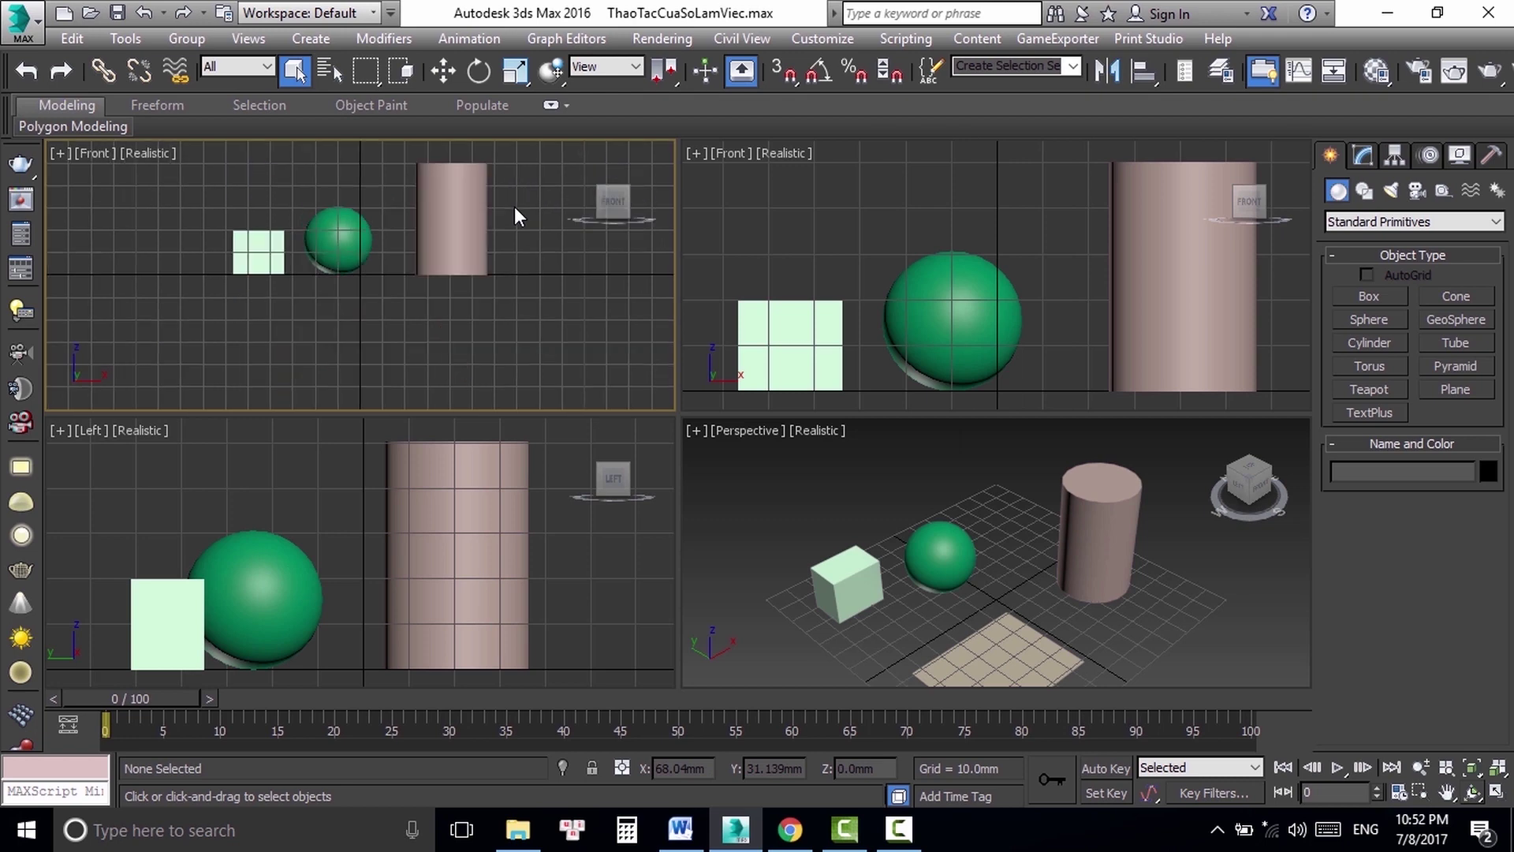
Step: Type and erase 'F' in the ShortCut notes, then switch the view to Left with L
click(681, 828)
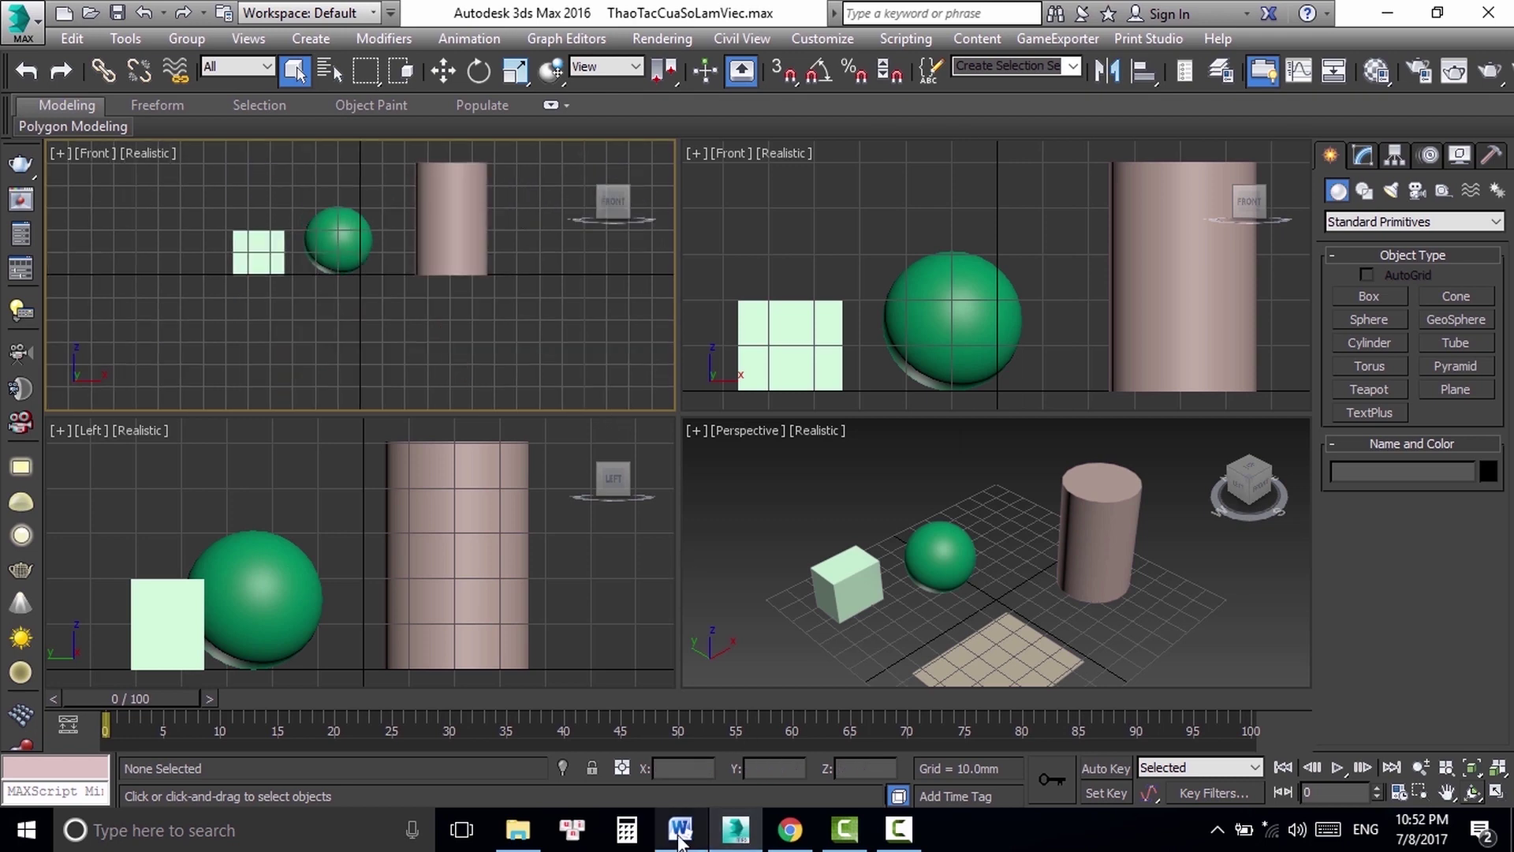
text(F)
key(BackSpace)
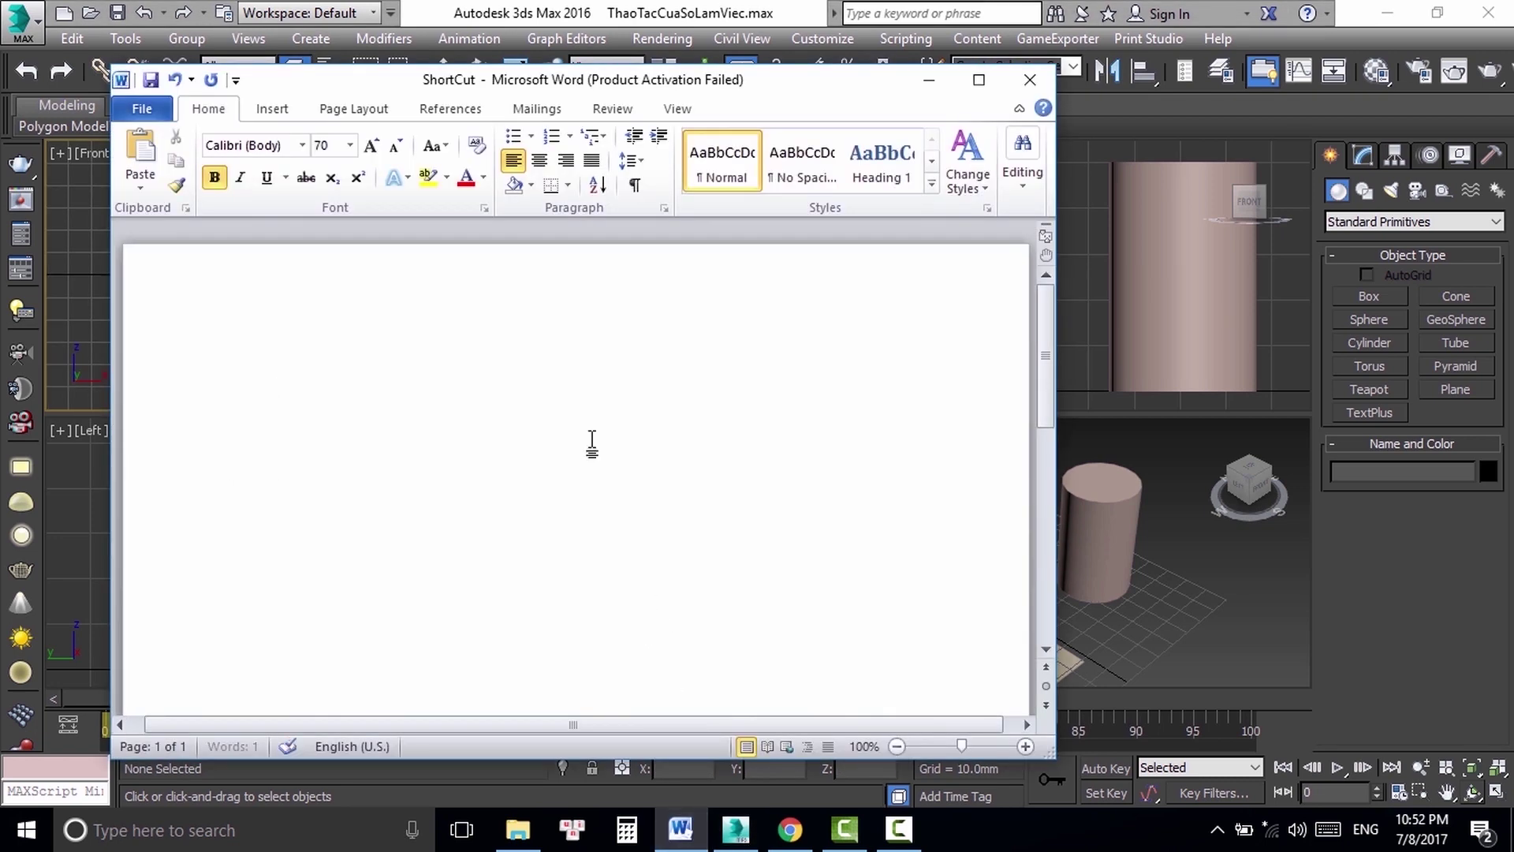
click(547, 4)
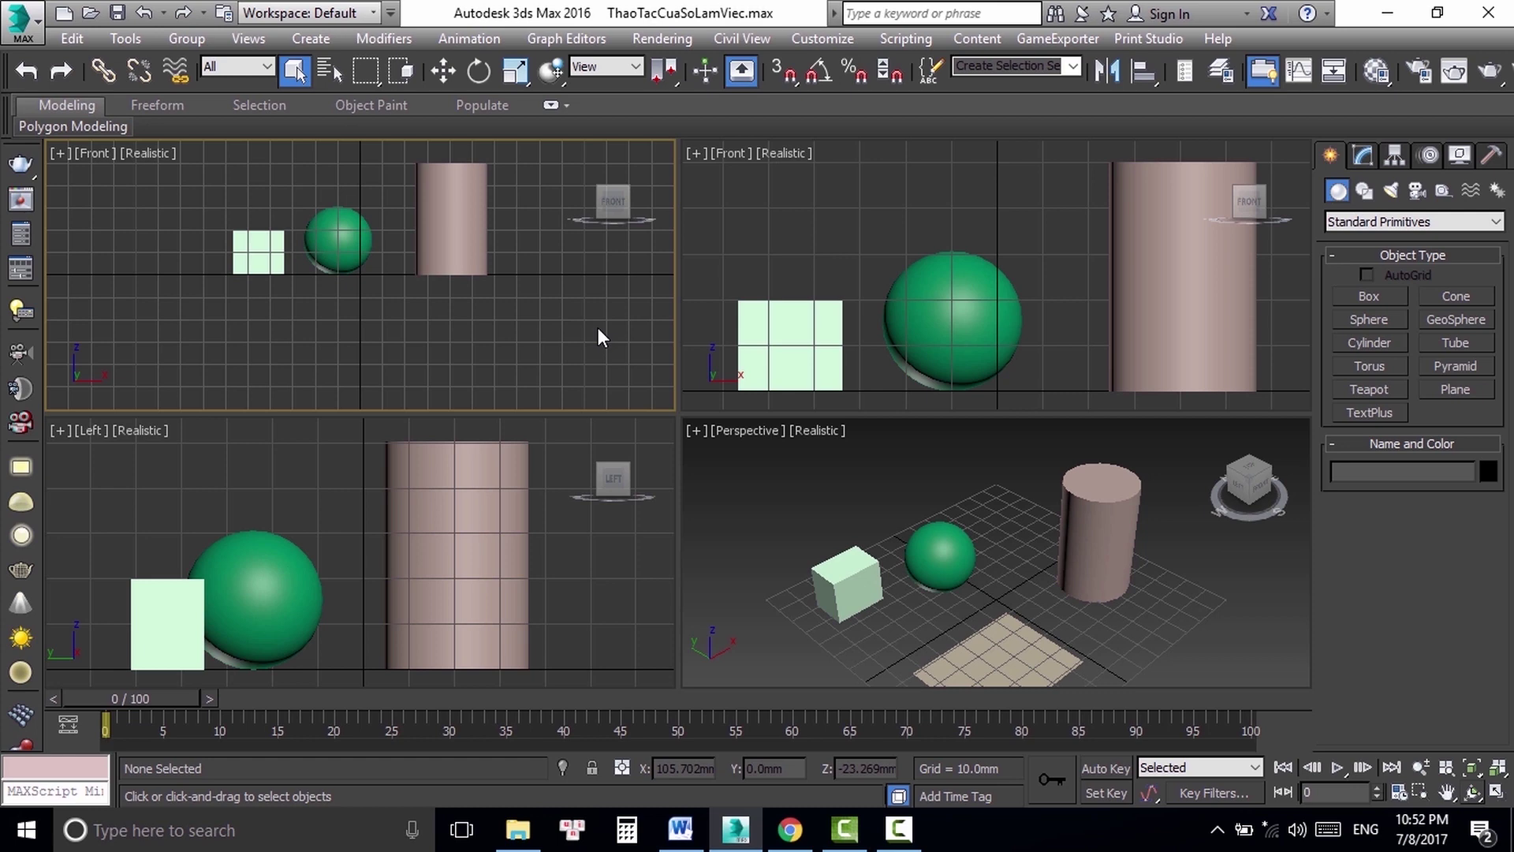
key(l)
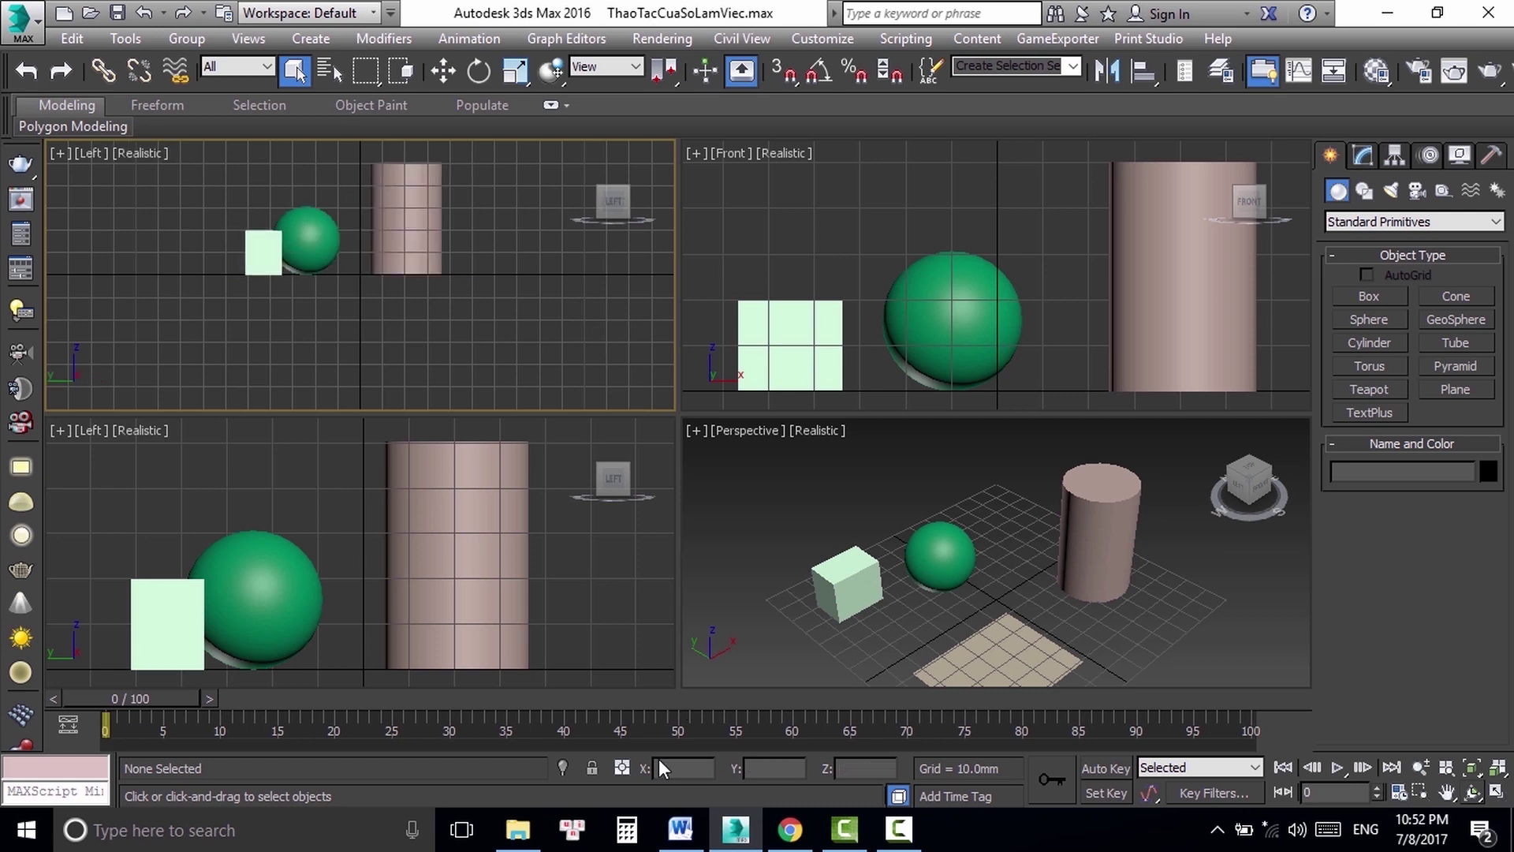
Step: Type and erase 'L' in the notes, switch to Perspective with P, orbit higher, then return to Top
click(680, 828)
text(L)
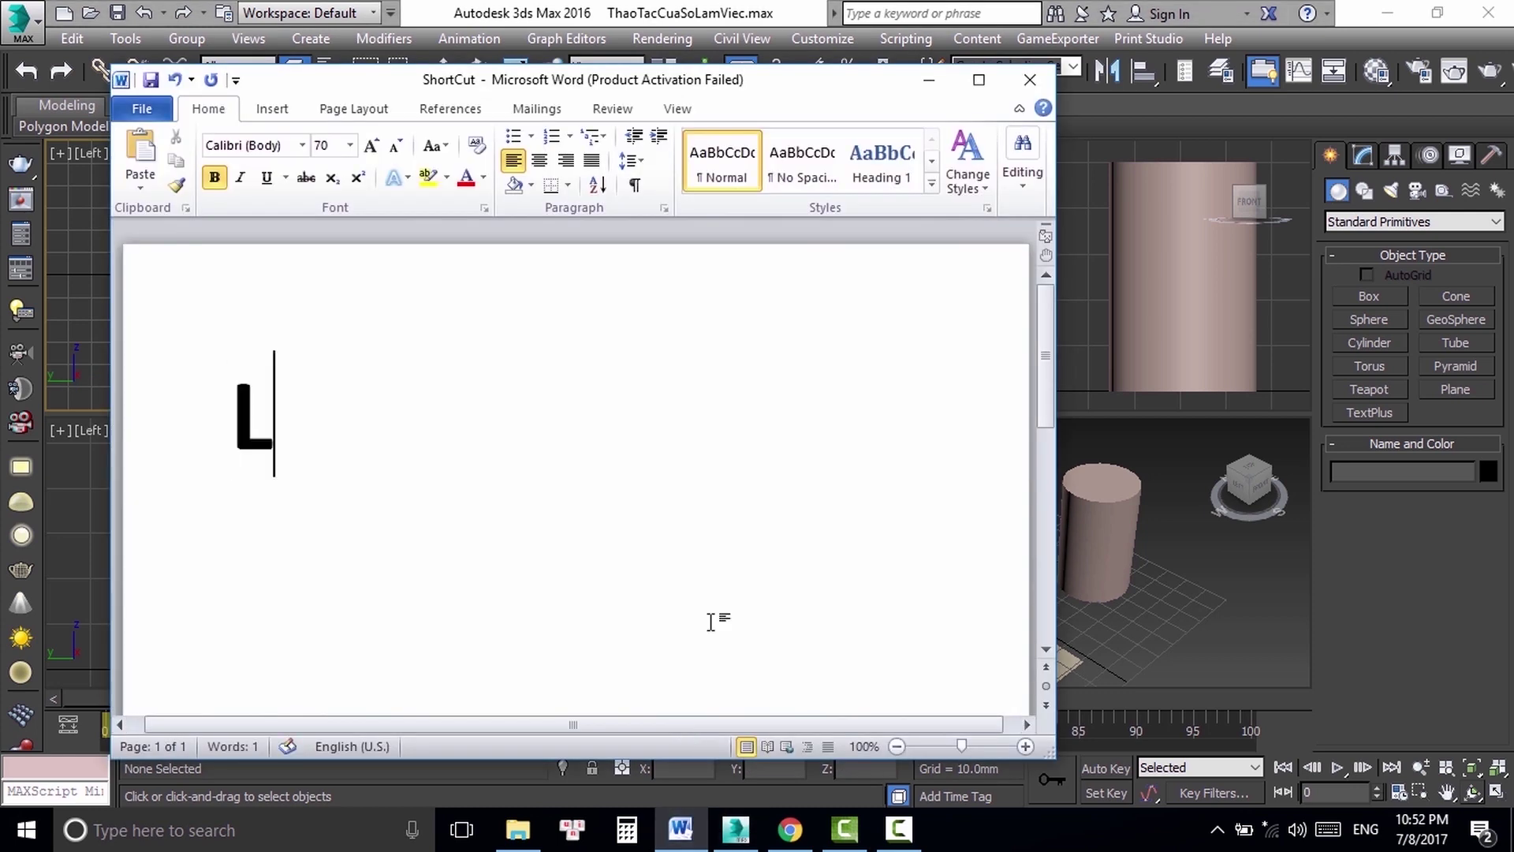
key(BackSpace)
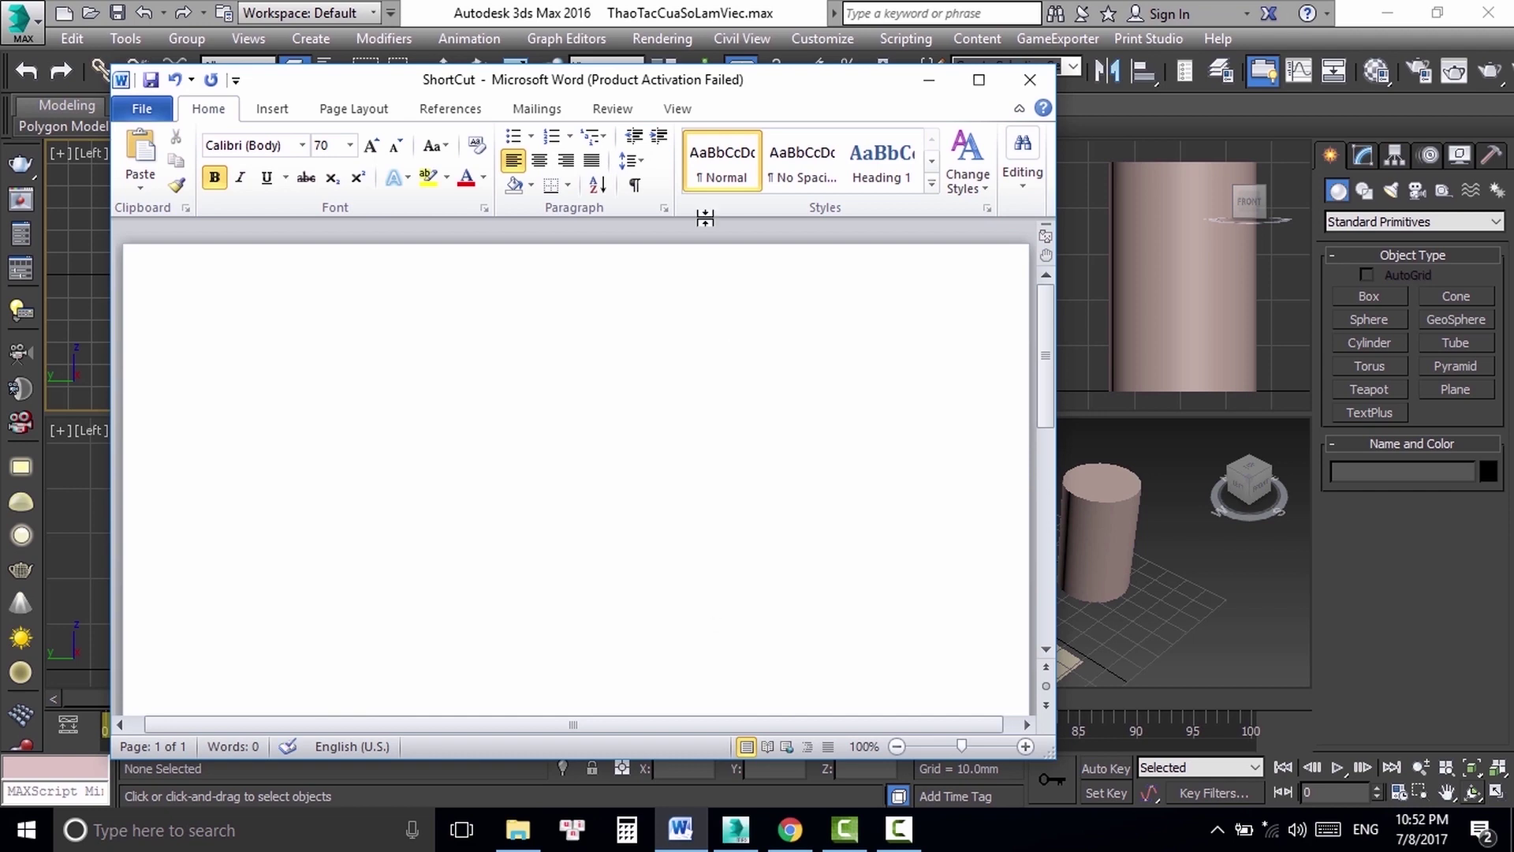
click(471, 18)
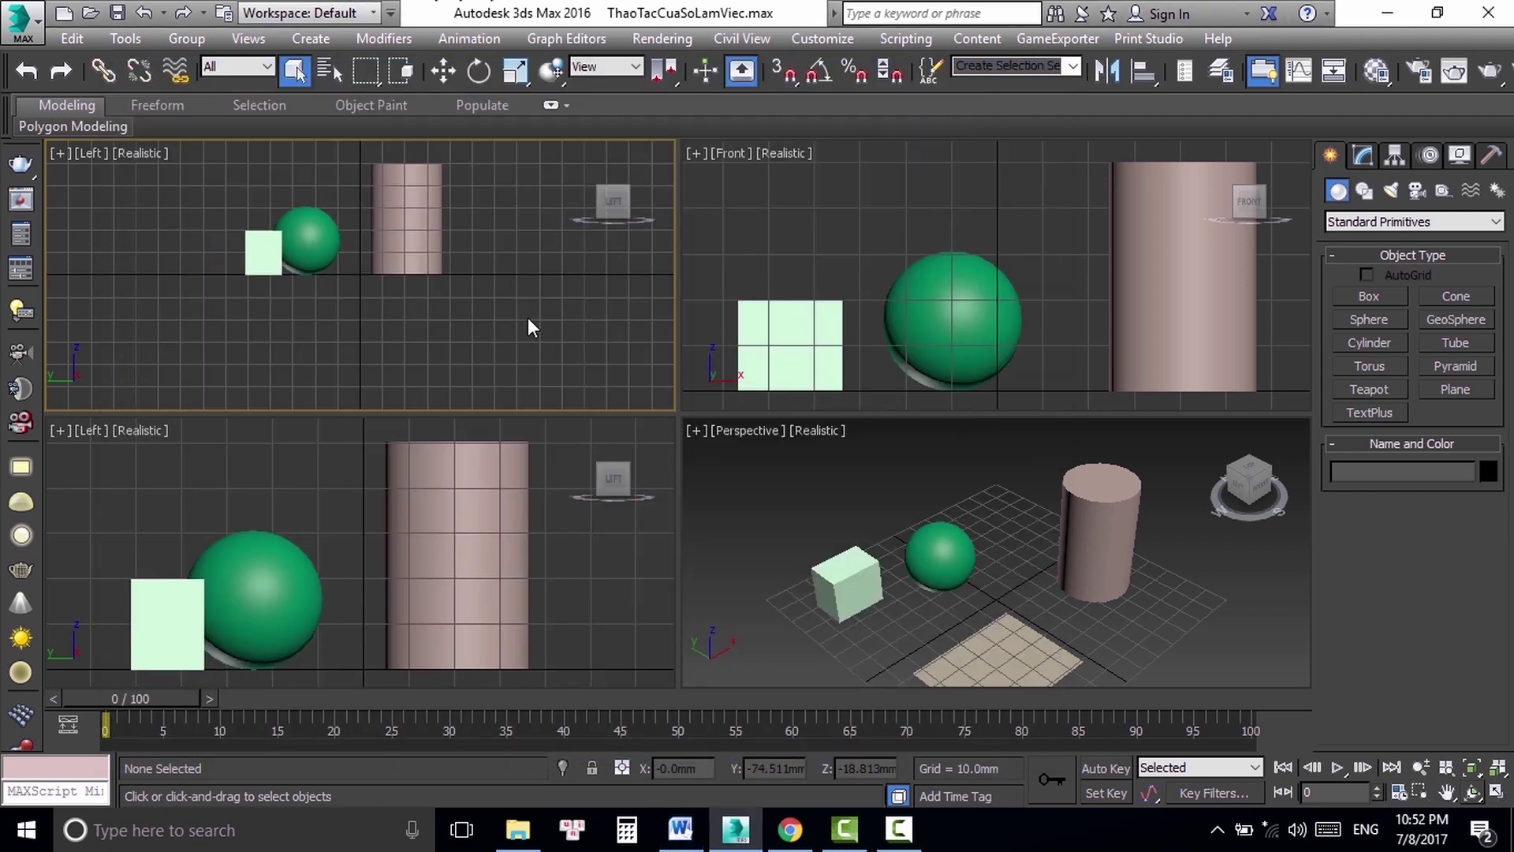
key(p)
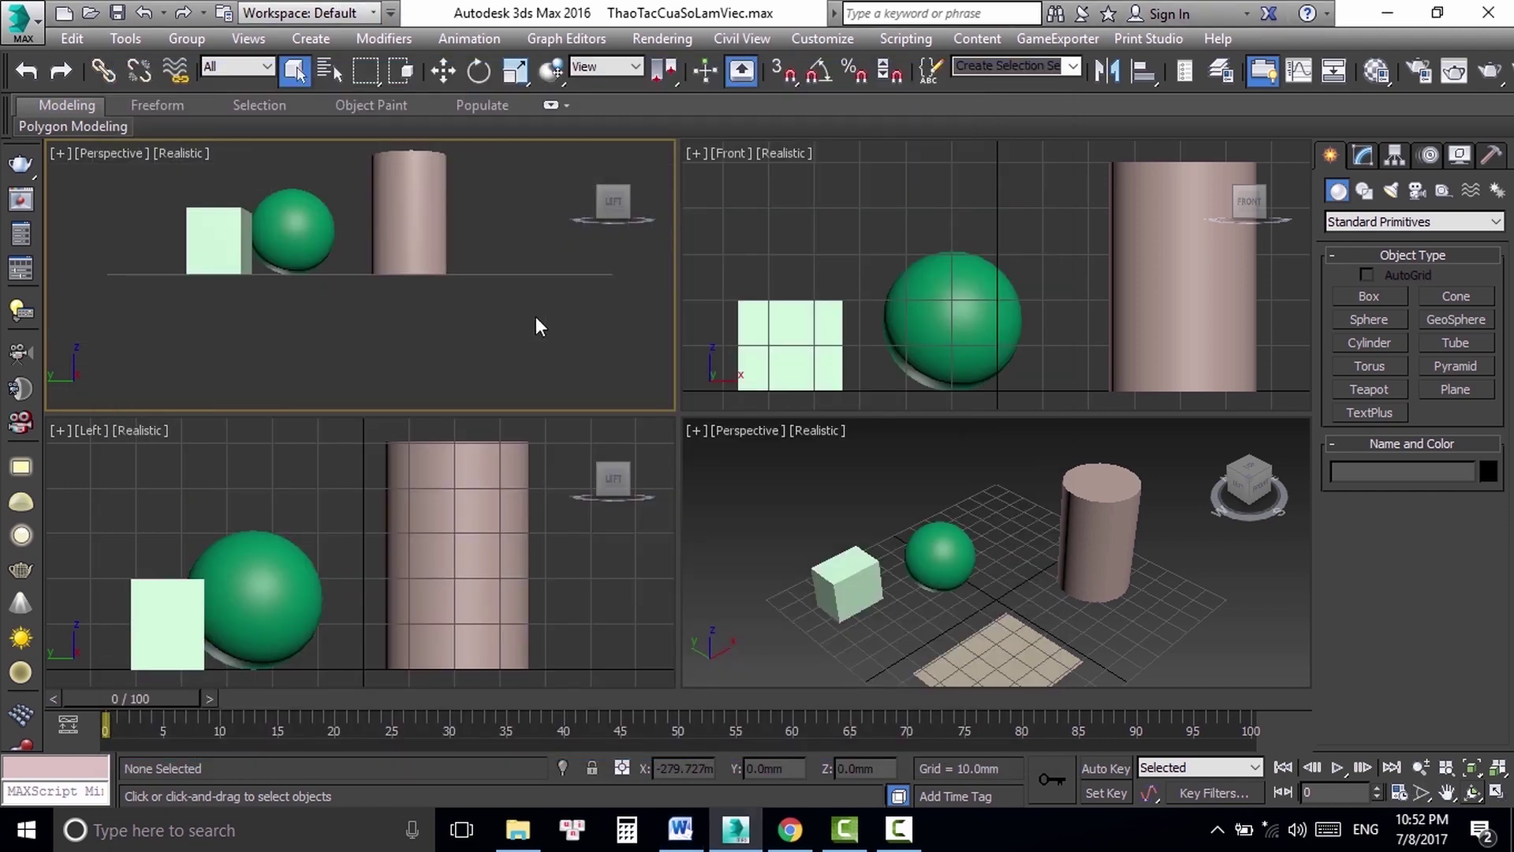
alt+middle_drag(382, 311, 443, 385)
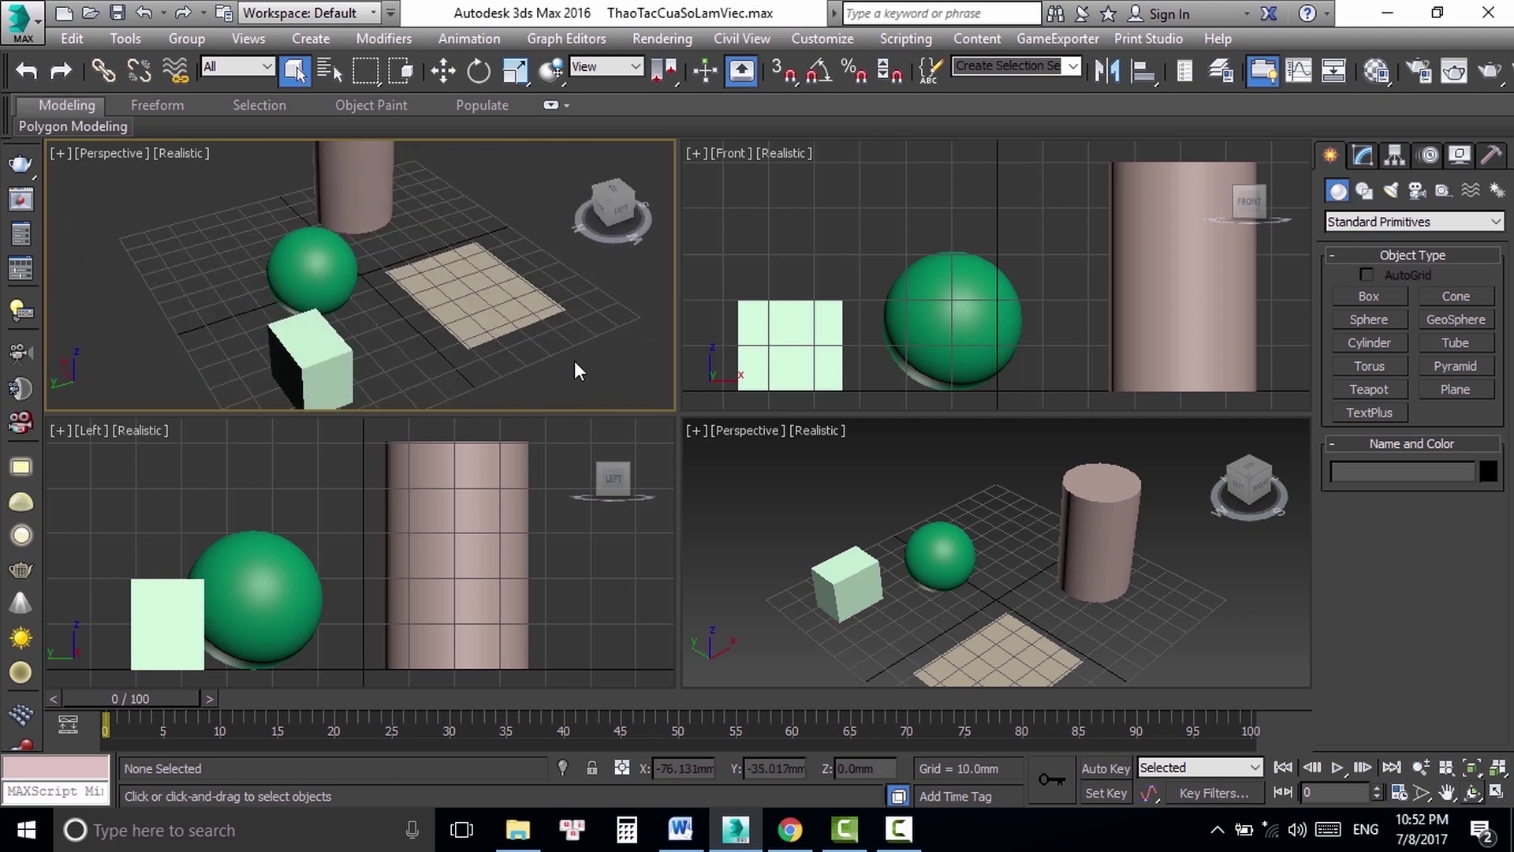
key(t)
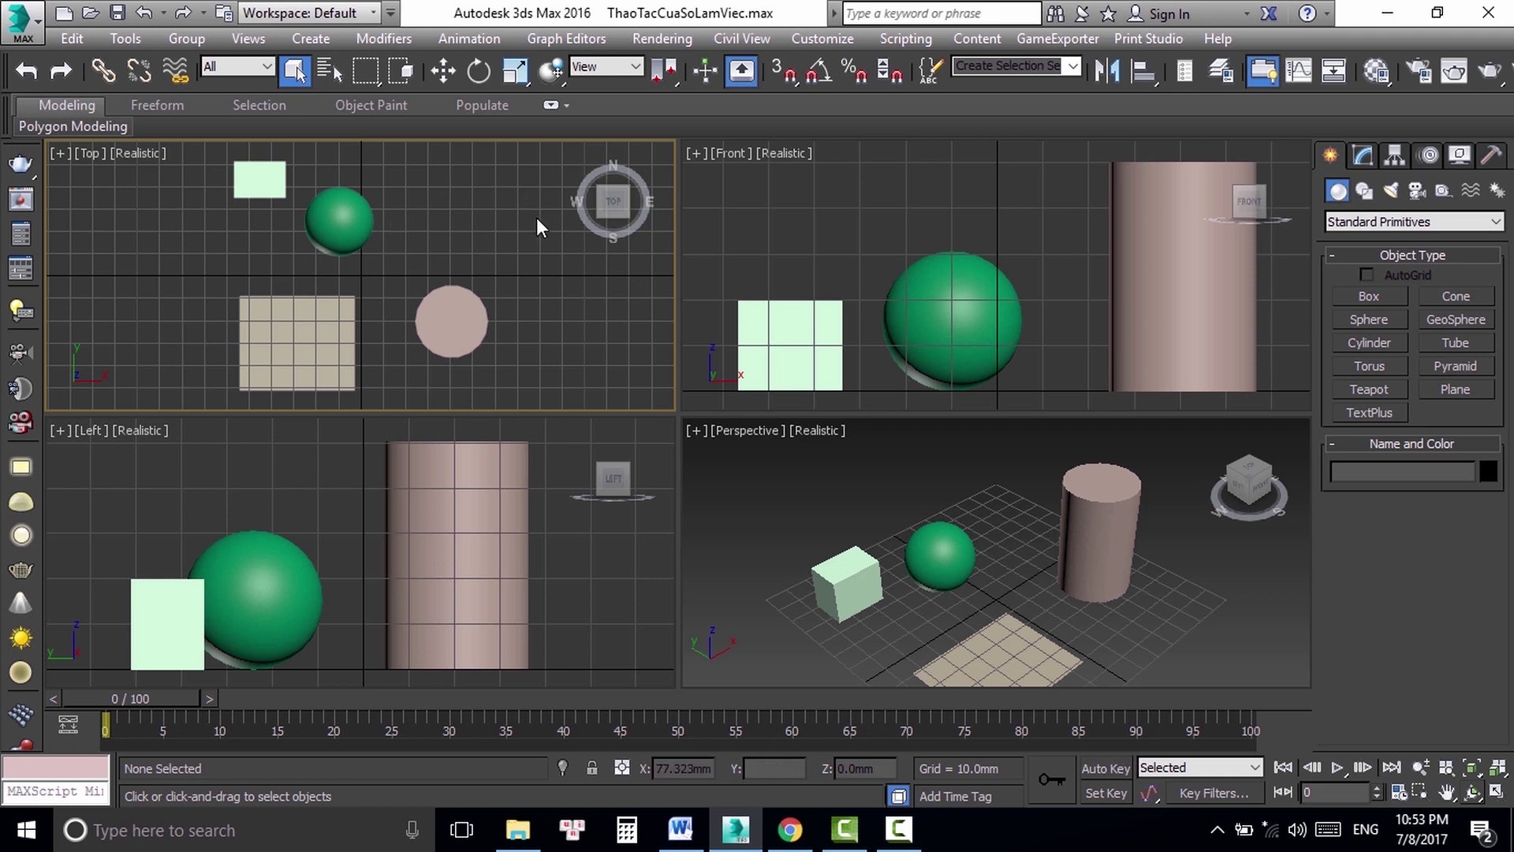
click(744, 476)
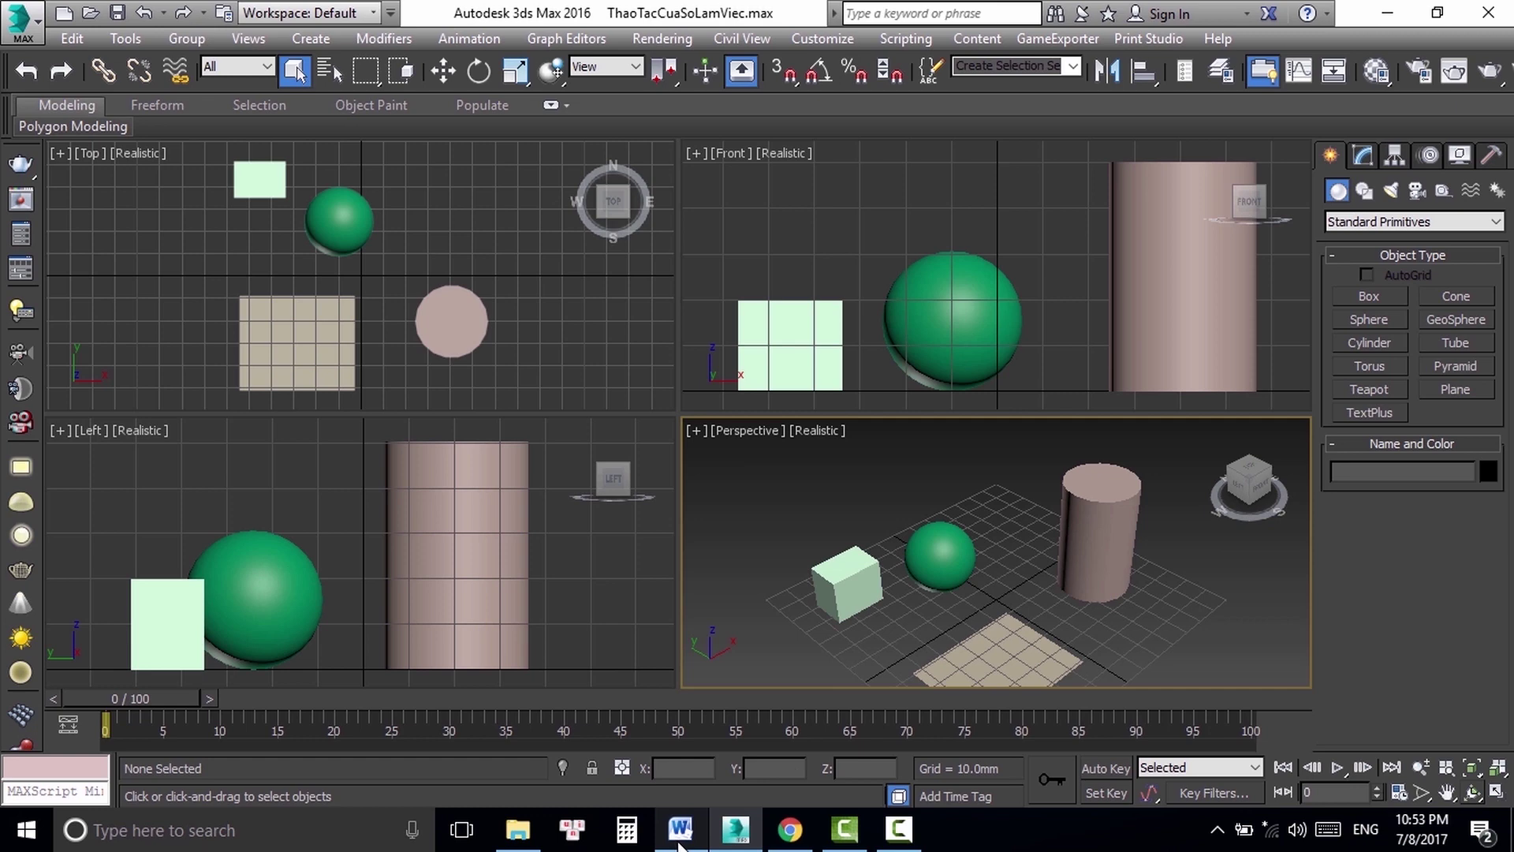
Step: Type and delete the 'Alt + W' note in the ShortCut document
click(680, 846)
text(Alt )
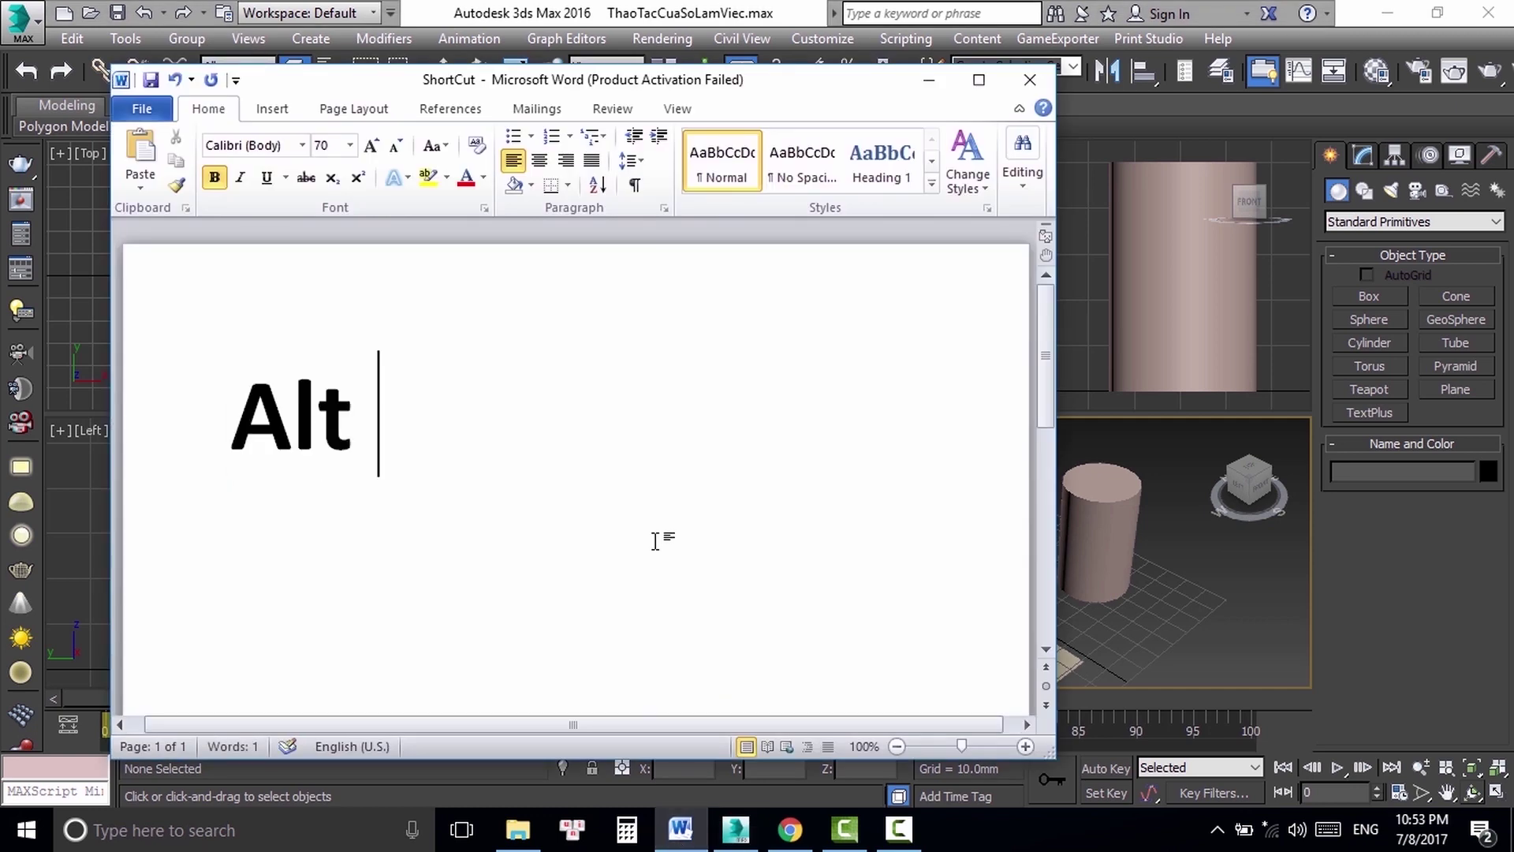
text(+ W)
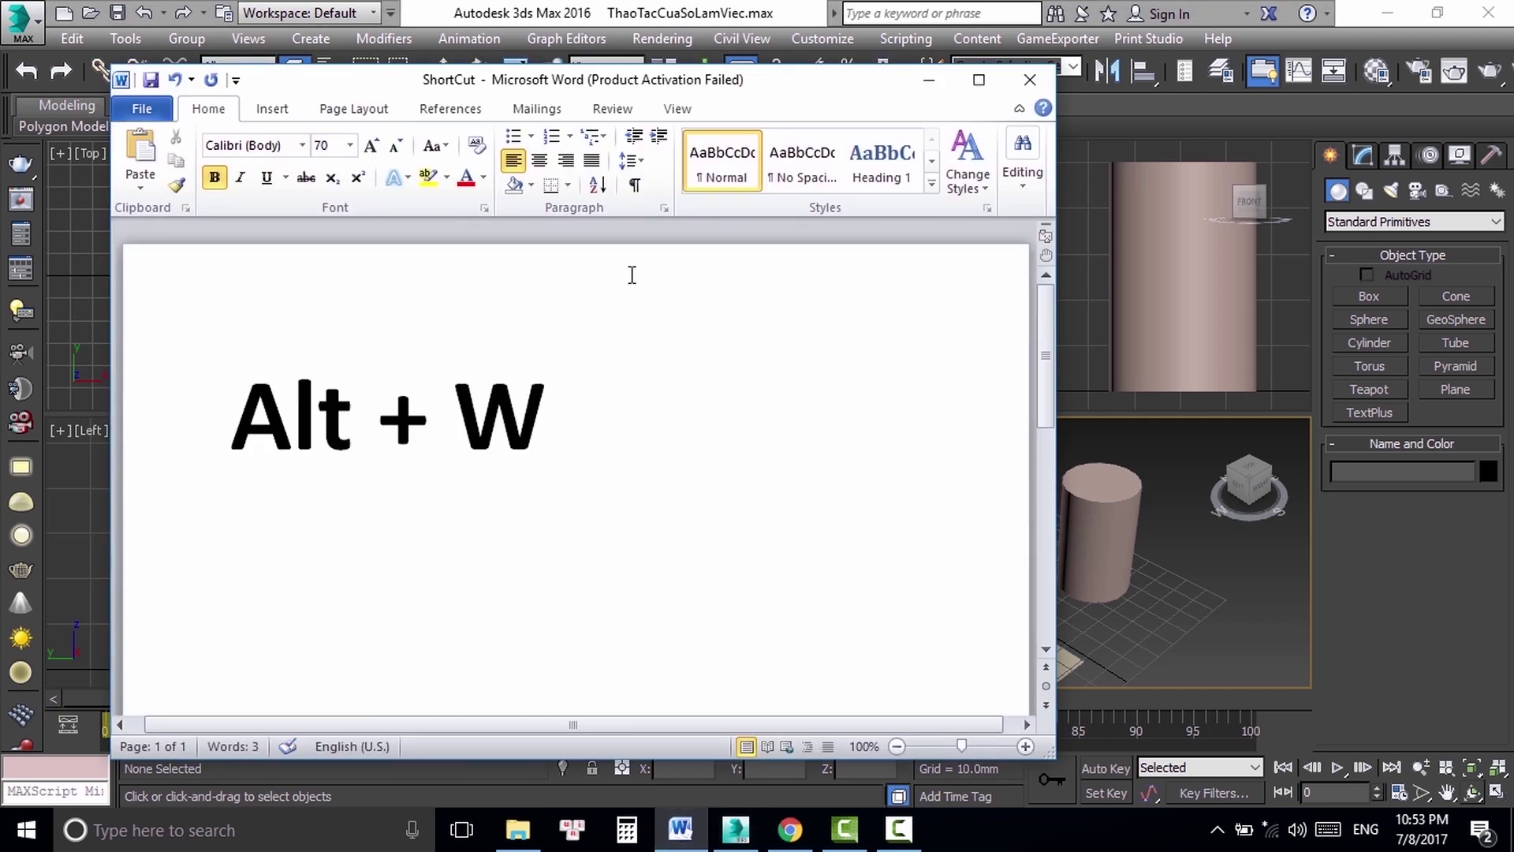
key(ctrl+a)
key(BackSpace)
key(alt+Tab)
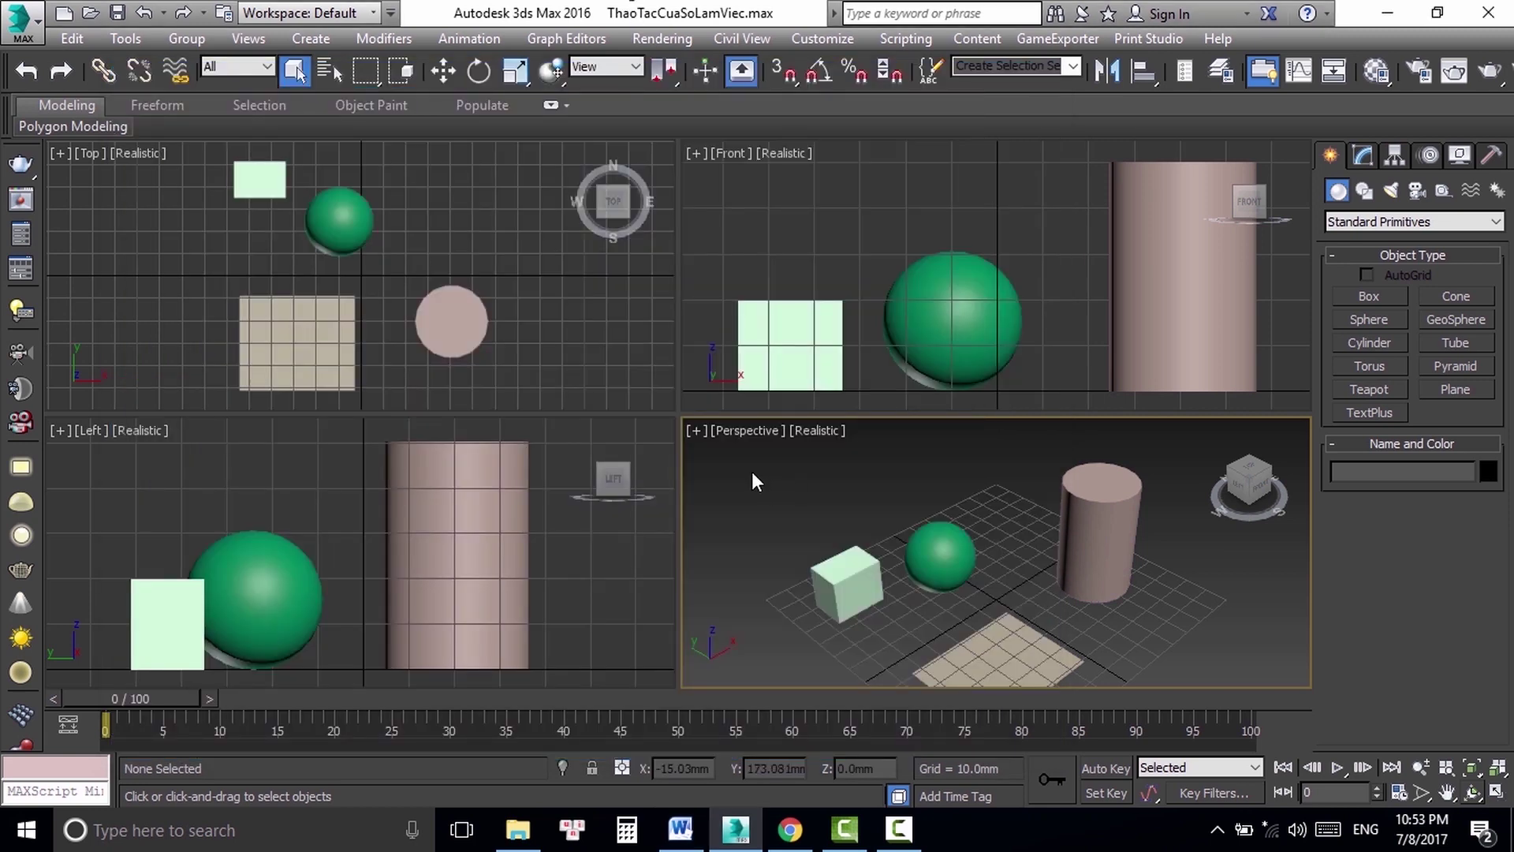
Step: Maximize the Perspective view with Alt+W and hide the interface with Ctrl+X Expert Mode
key(alt+w)
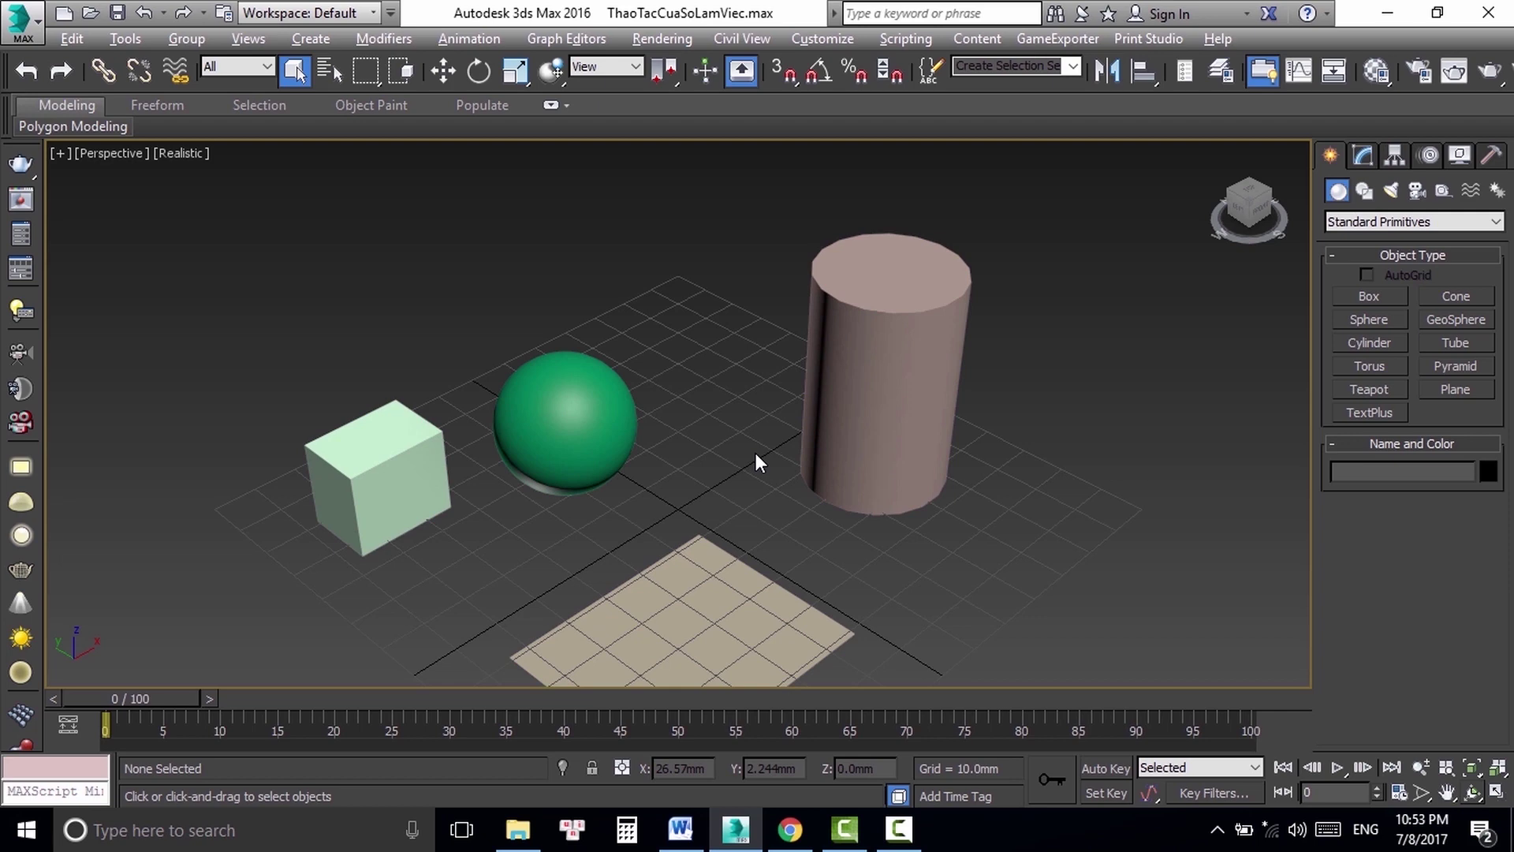
key(alt+w)
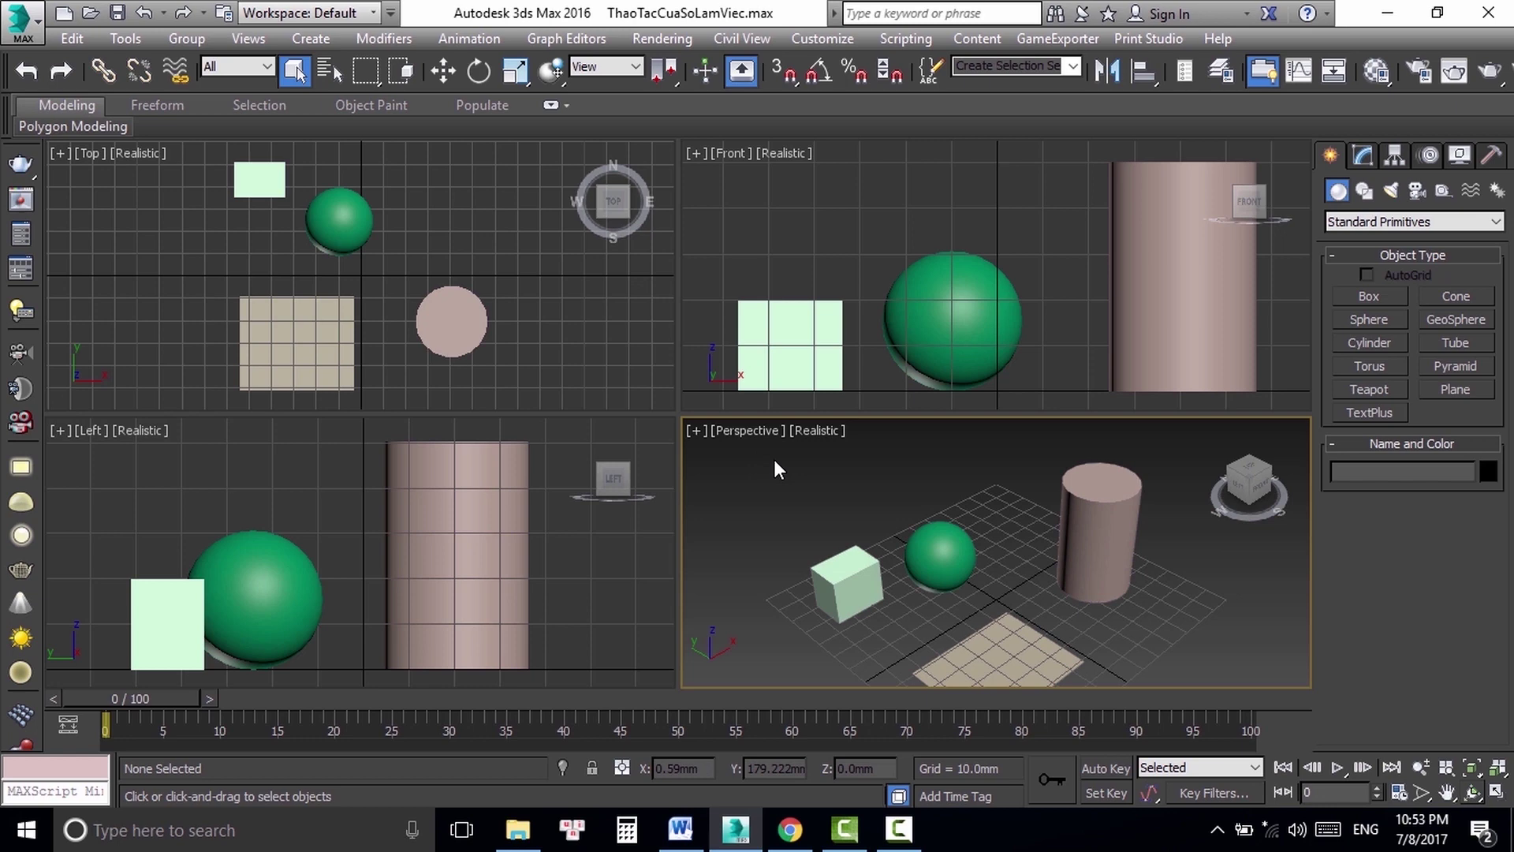
key(alt+w)
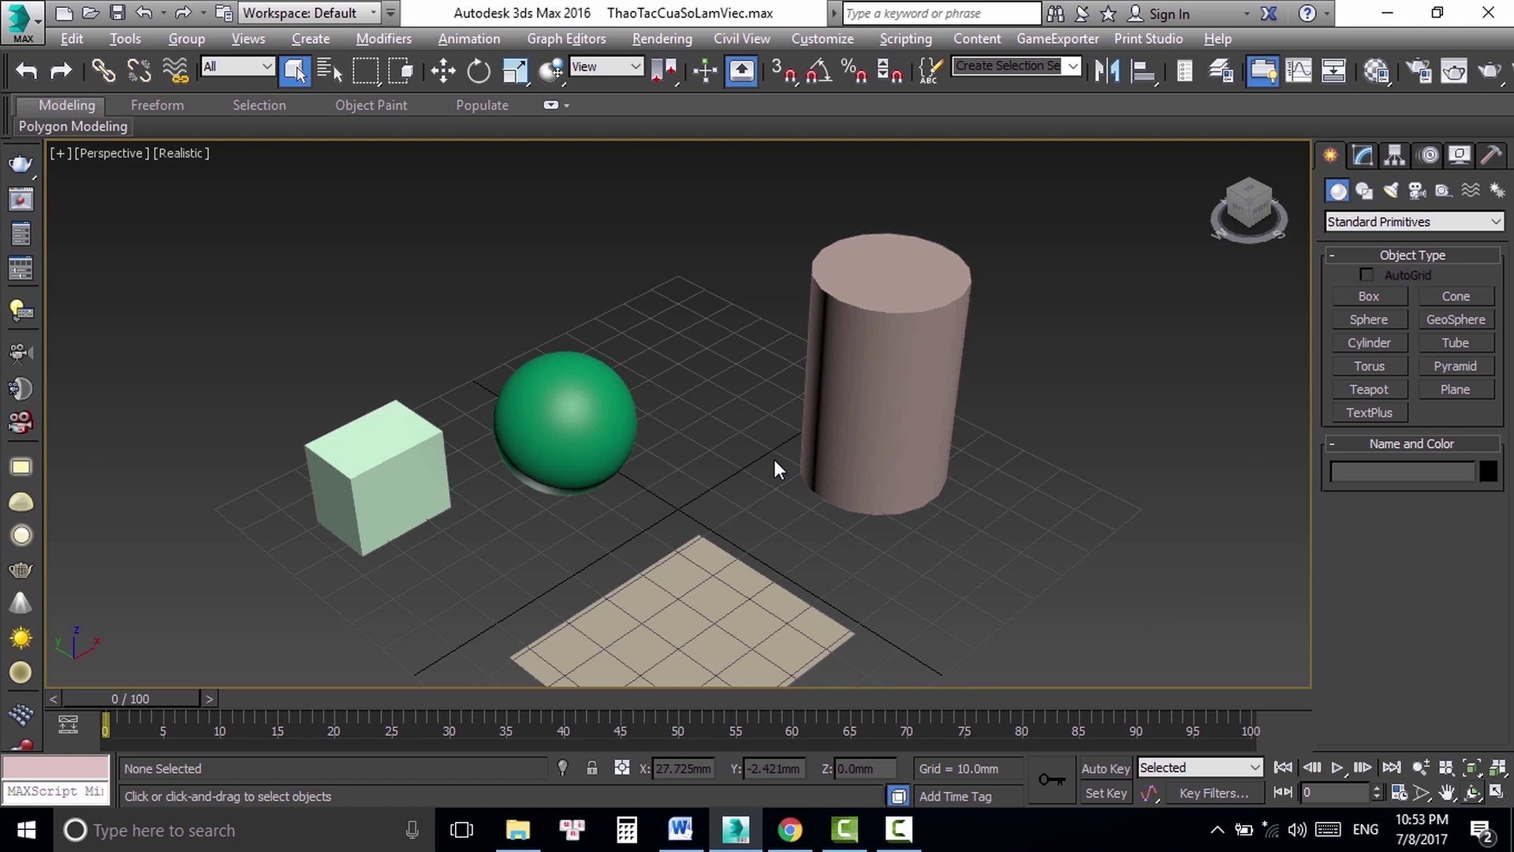
key(ctrl+x)
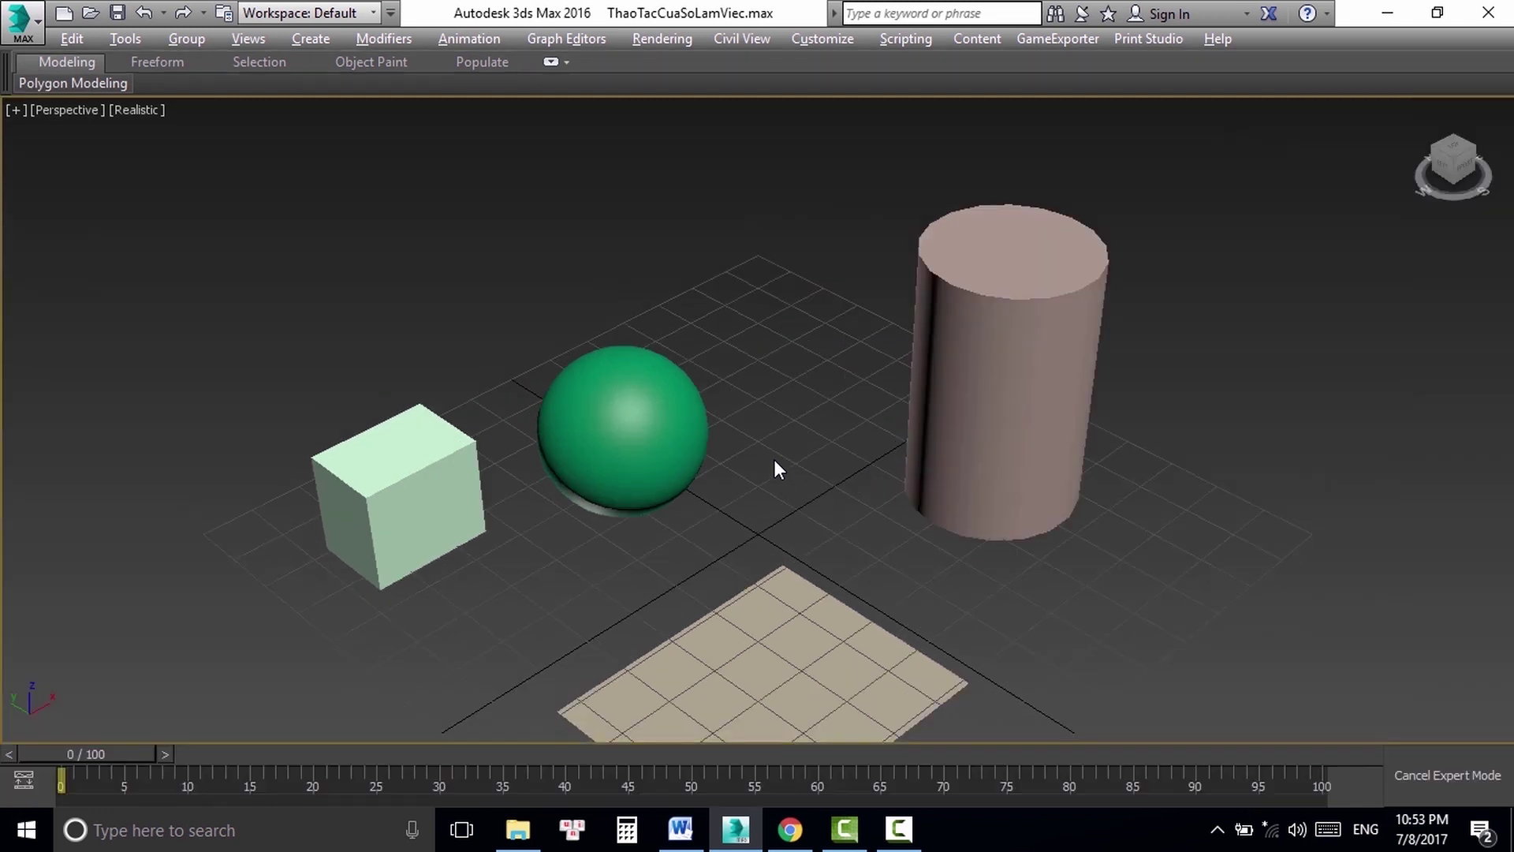
Step: Type and cut the 'Ctrl + X' note in Word, then exit Expert Mode and restore four views
click(681, 828)
text(Ctrl )
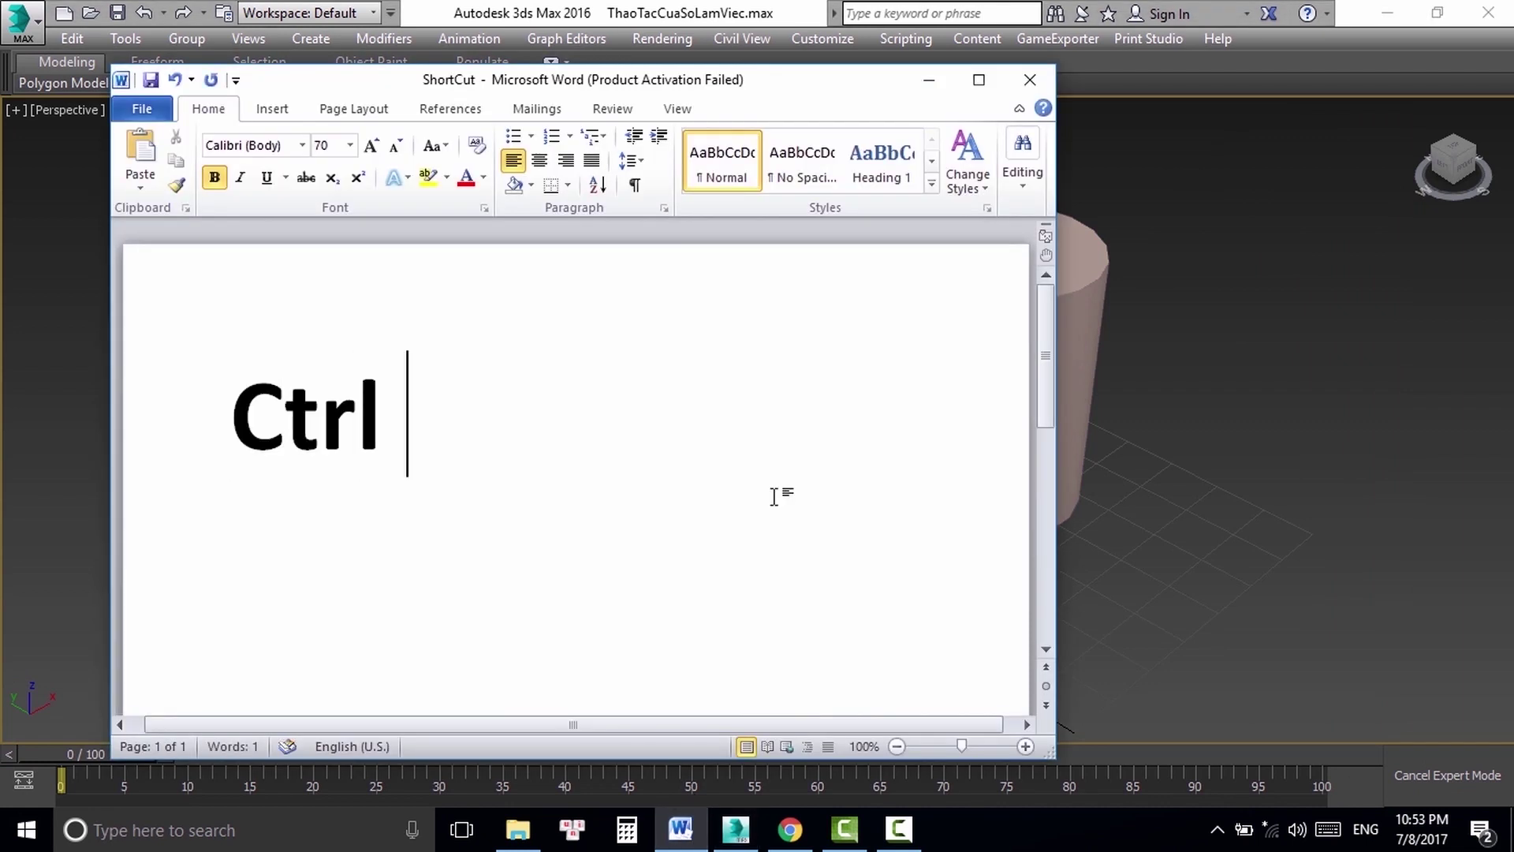
text(+ X)
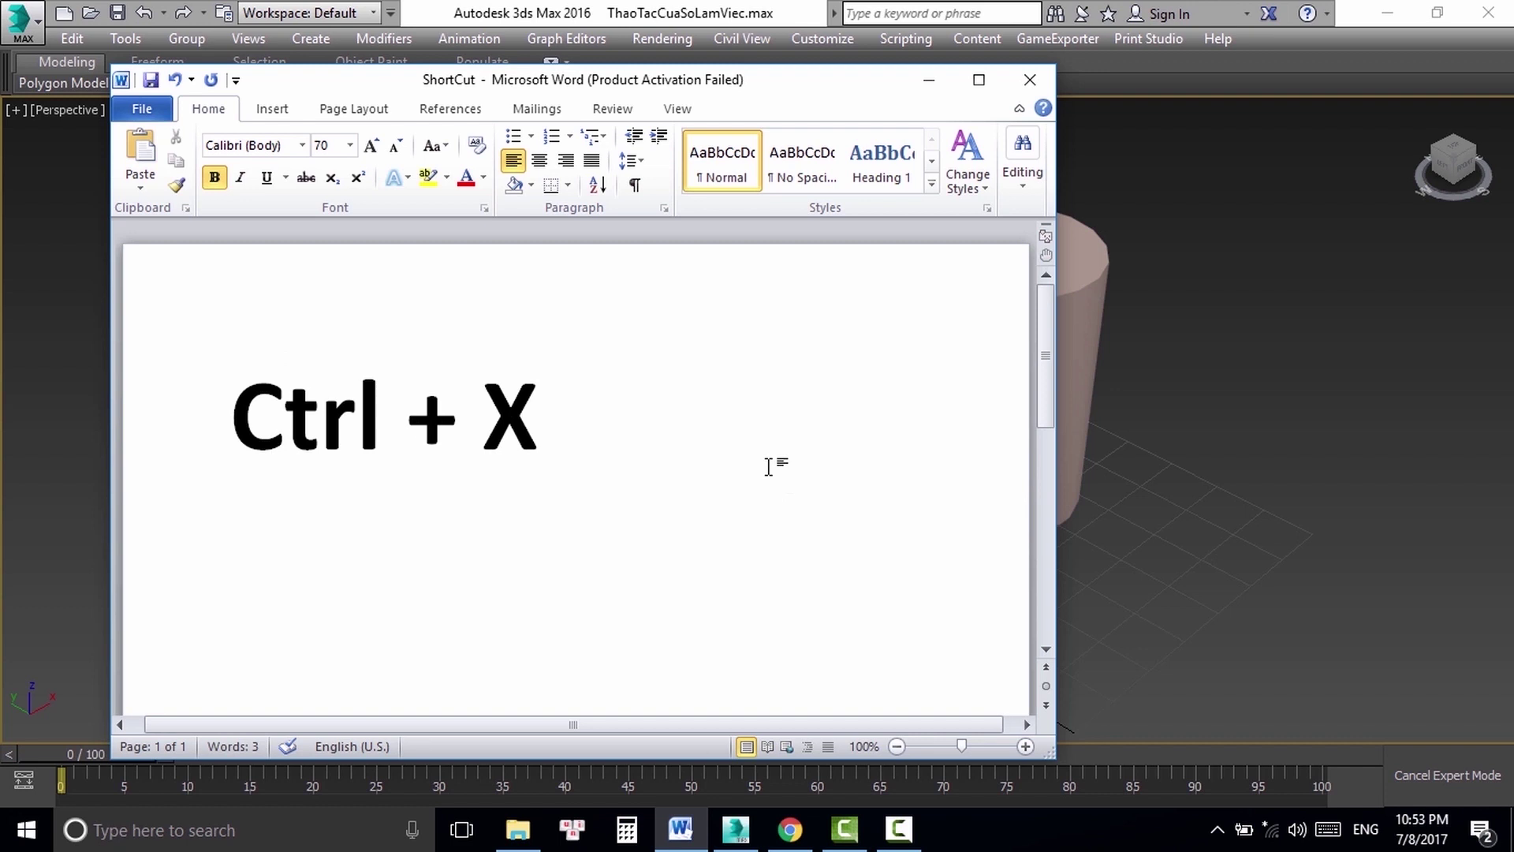
click(159, 409)
key(ctrl+x)
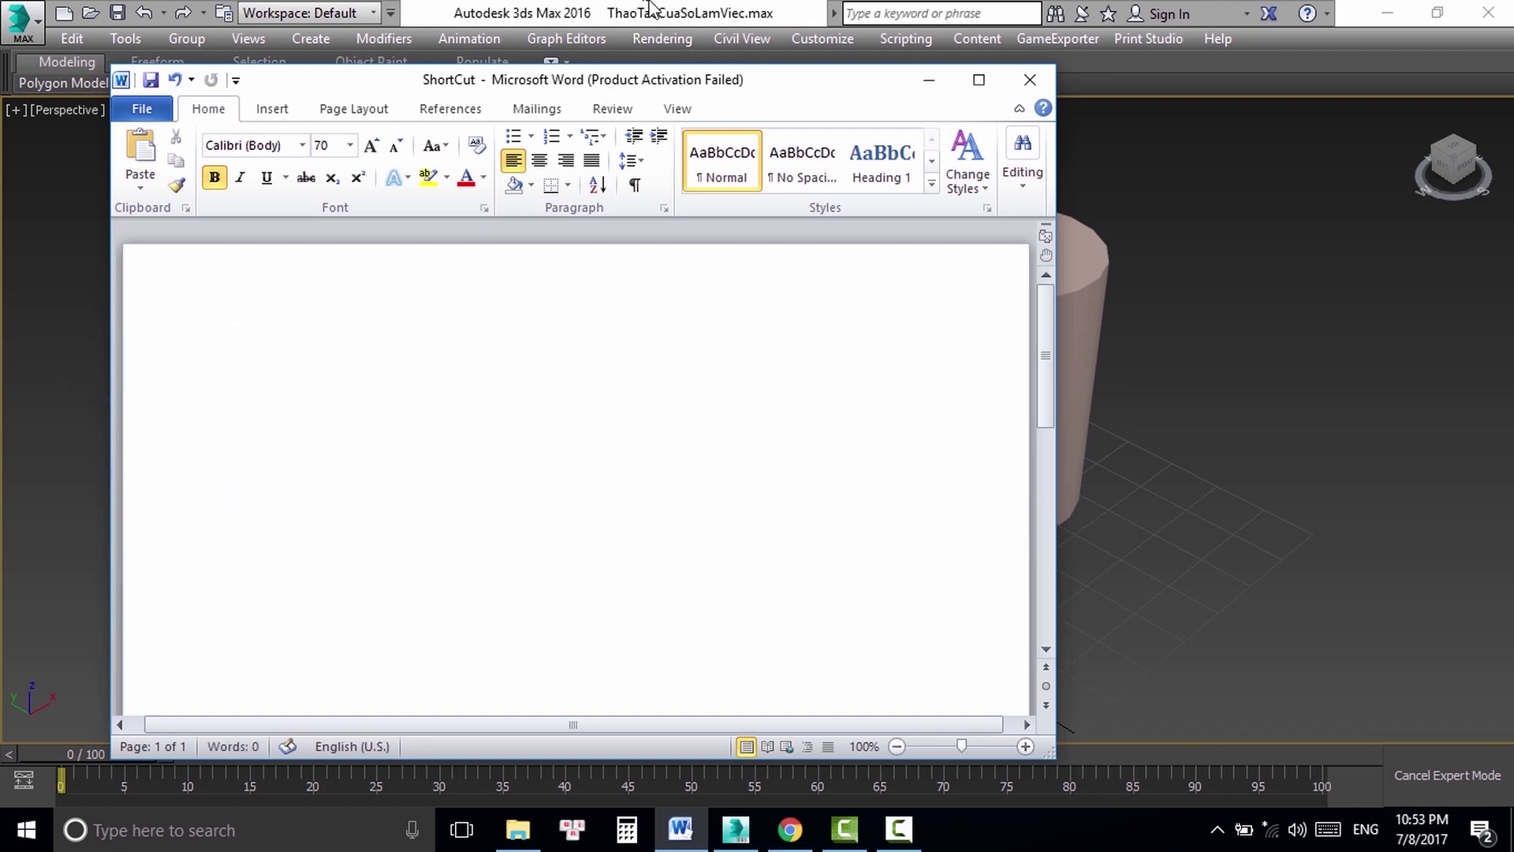
key(alt+Tab)
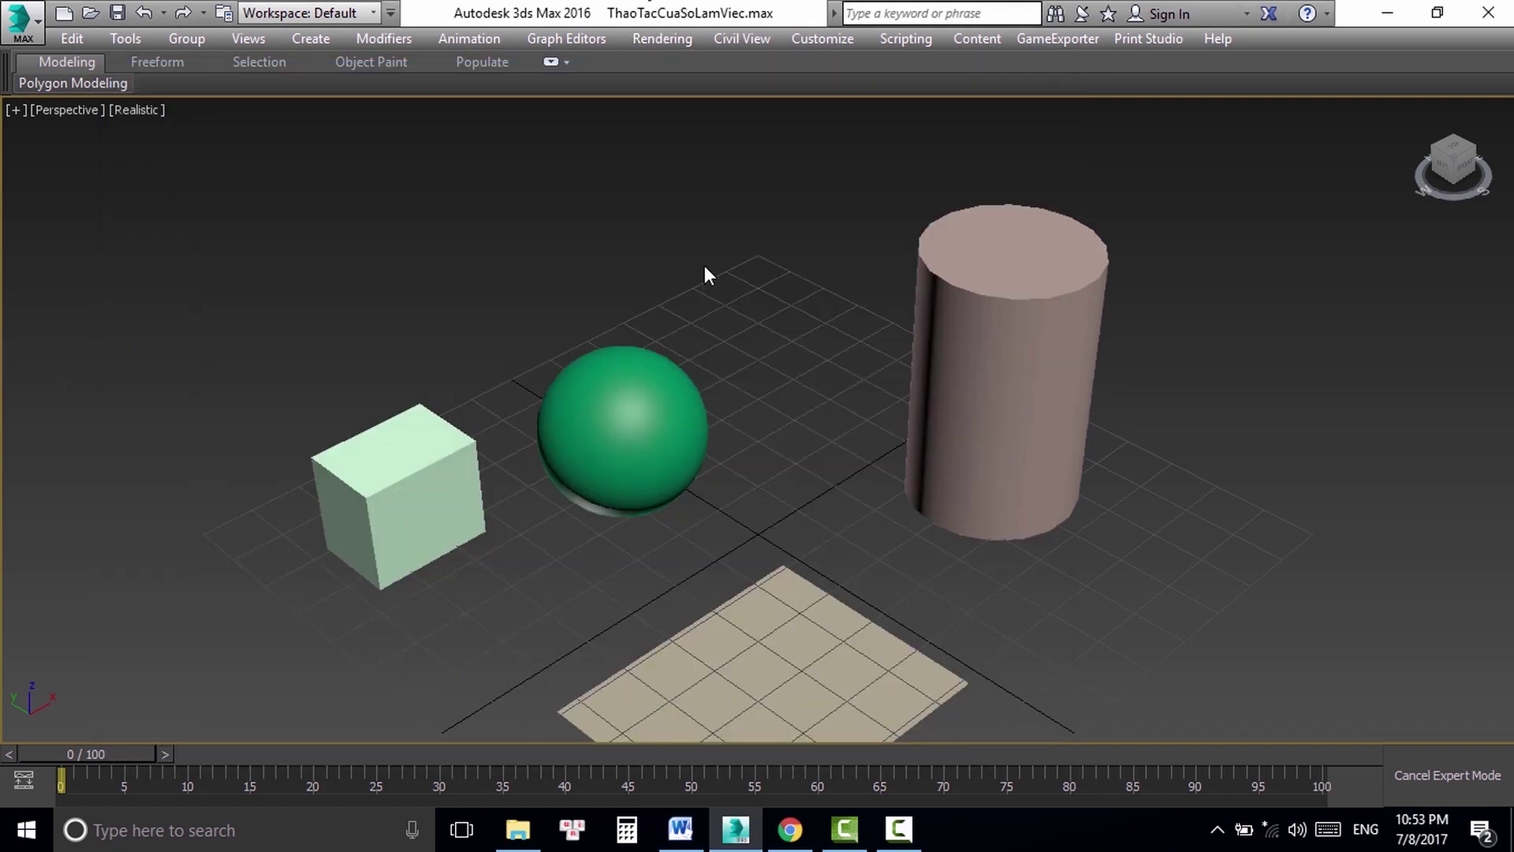
key(ctrl+x)
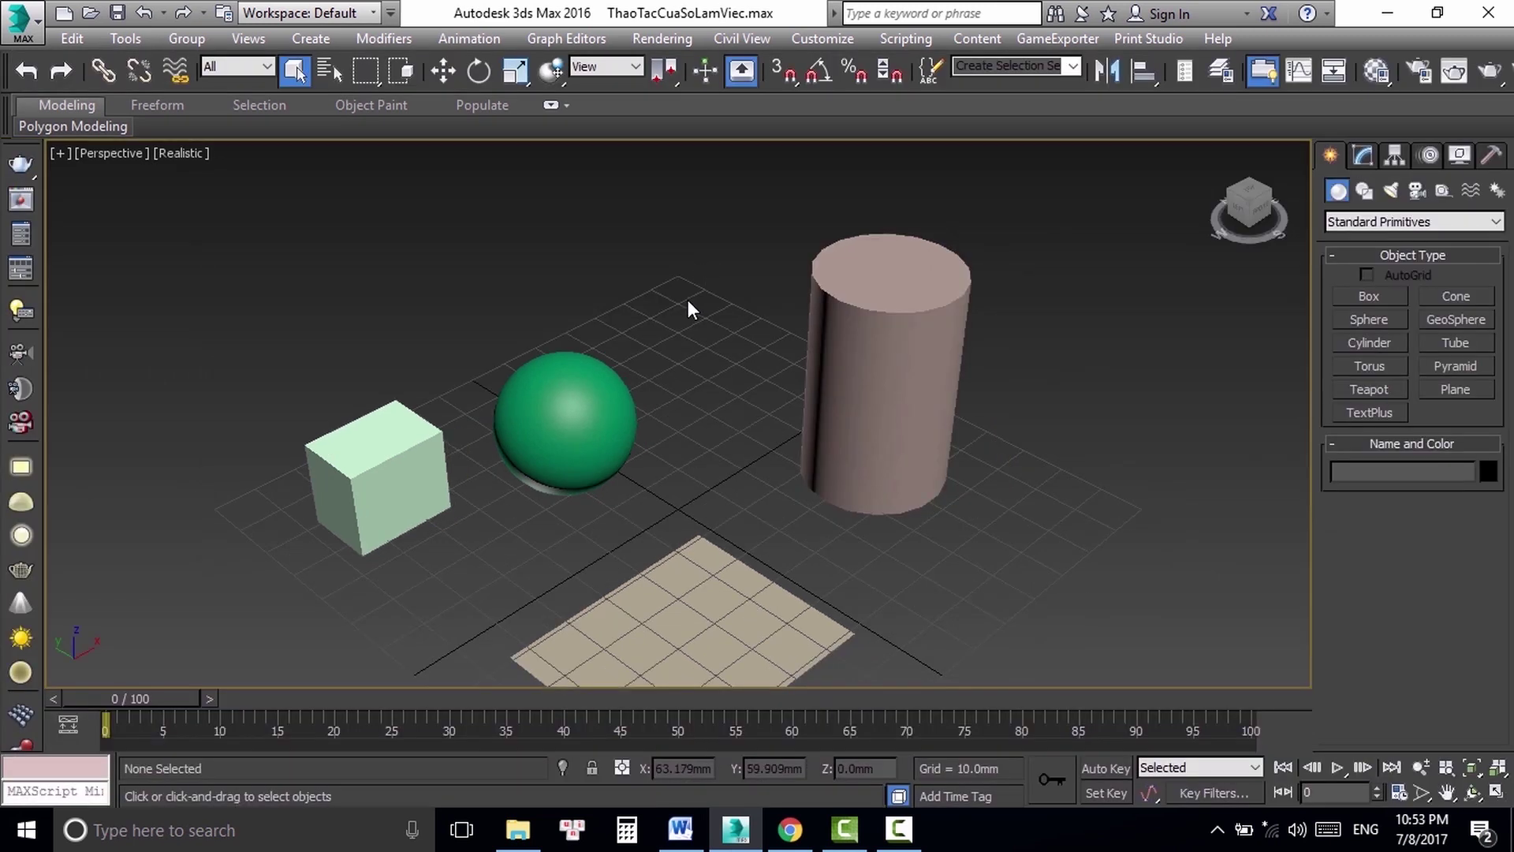
key(alt+w)
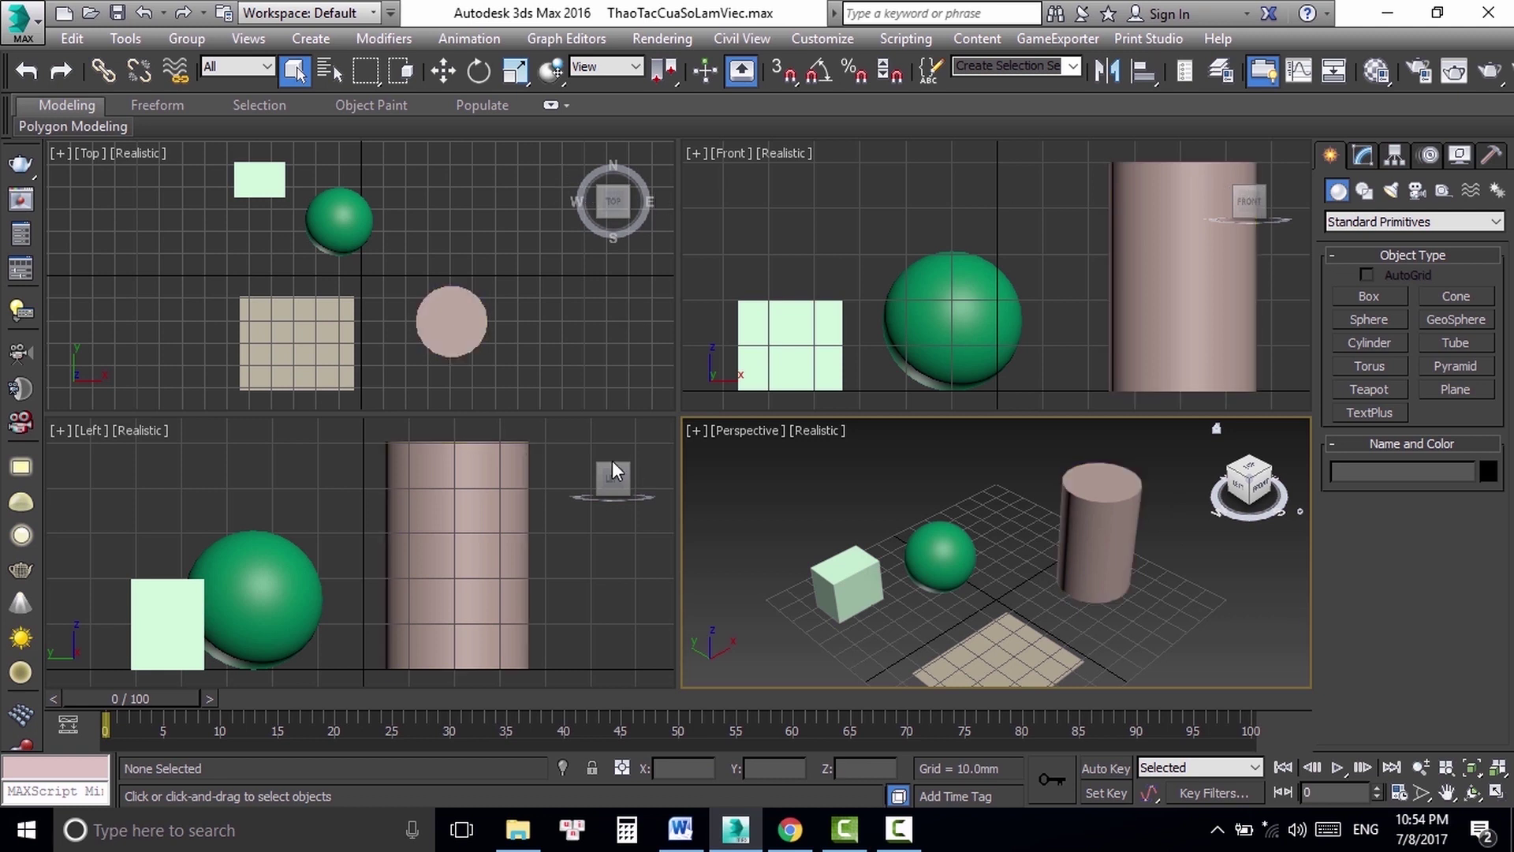
click(1233, 487)
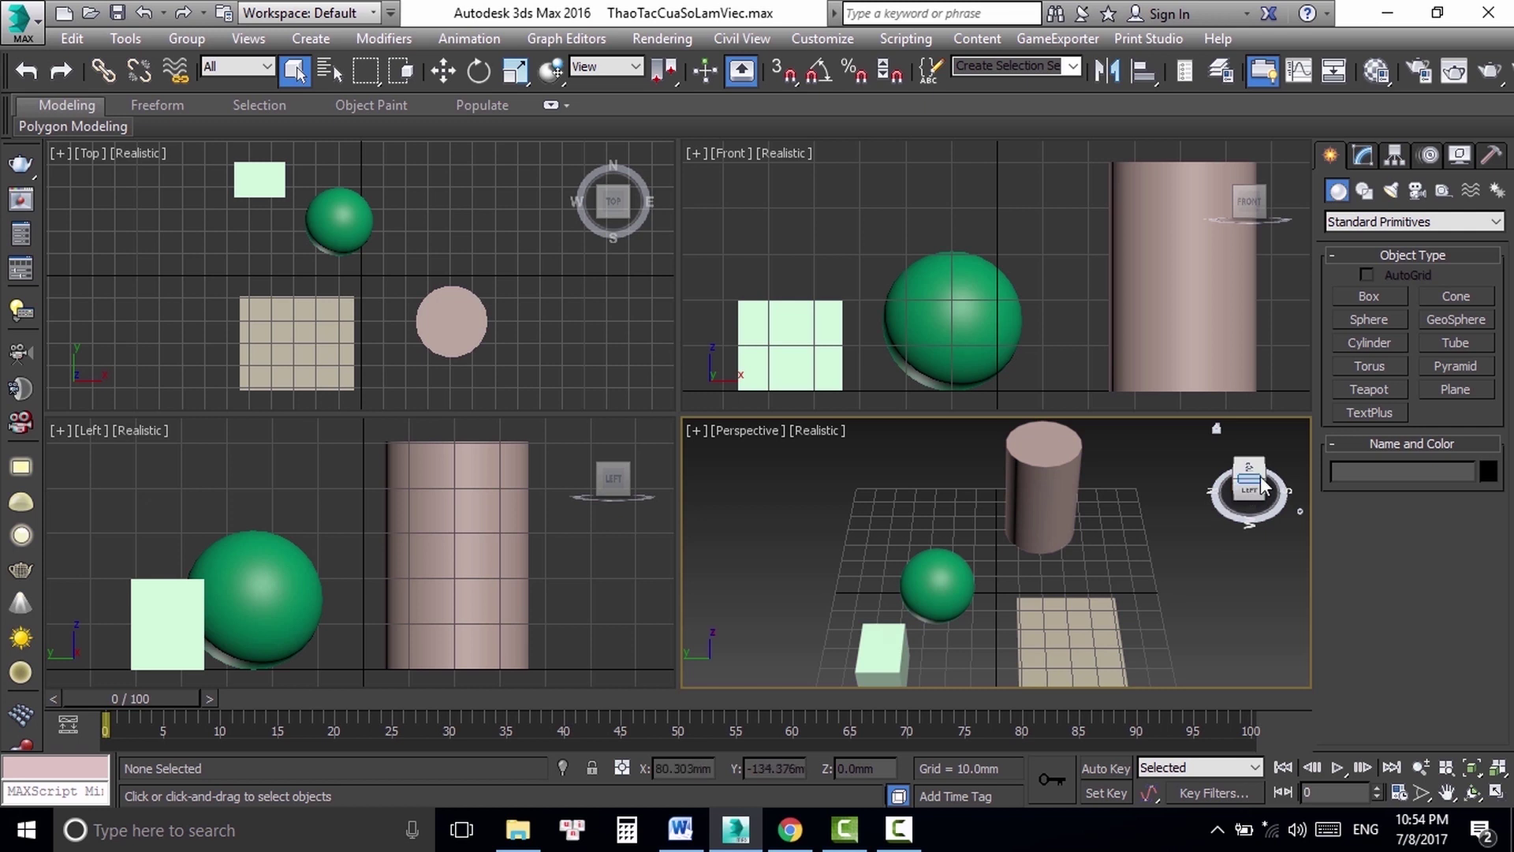
click(1262, 483)
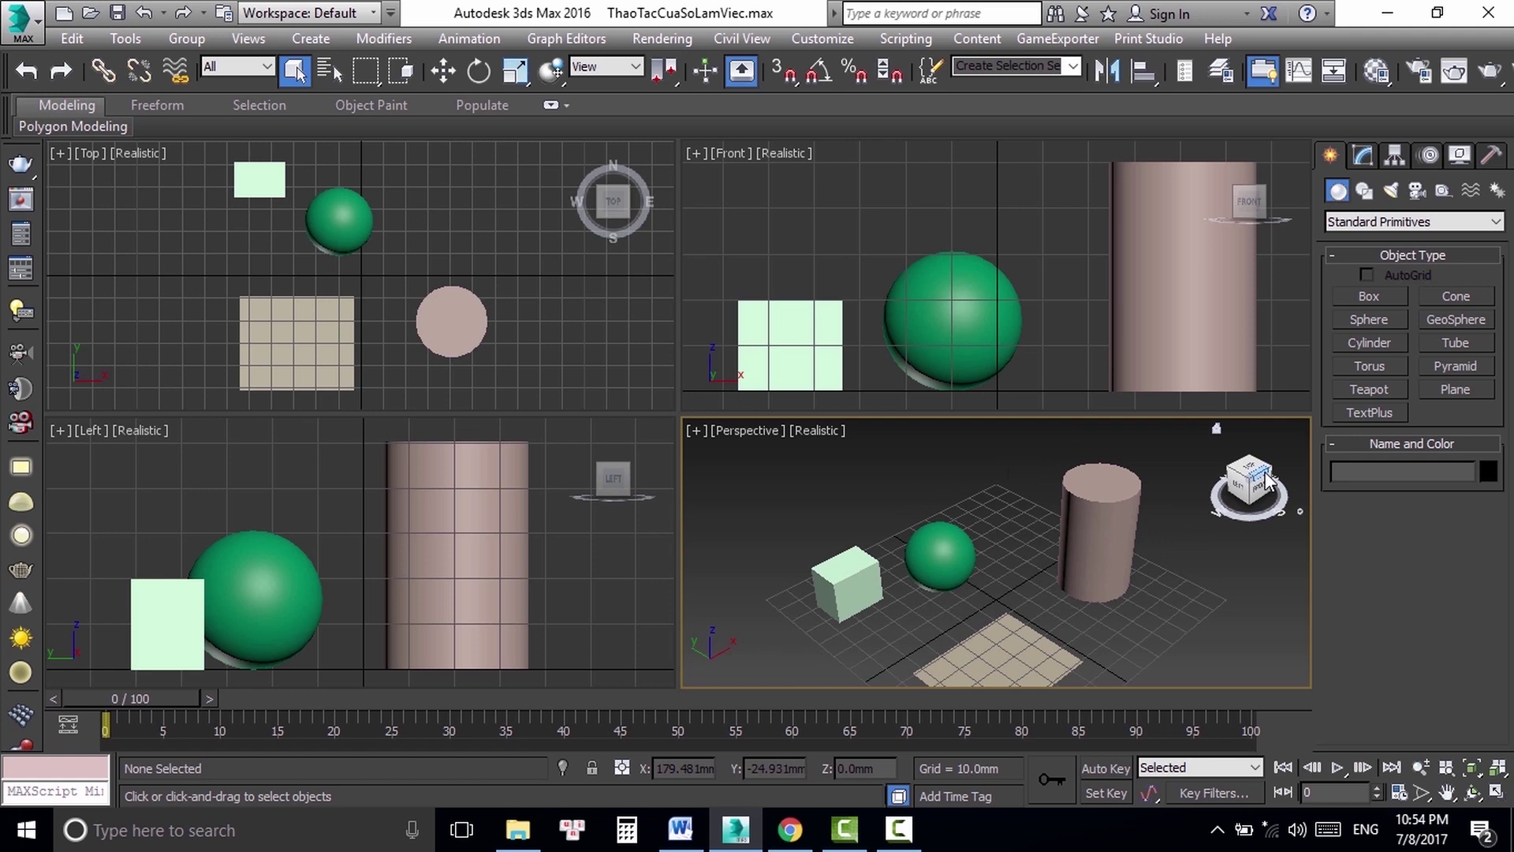
click(1273, 476)
click(1253, 467)
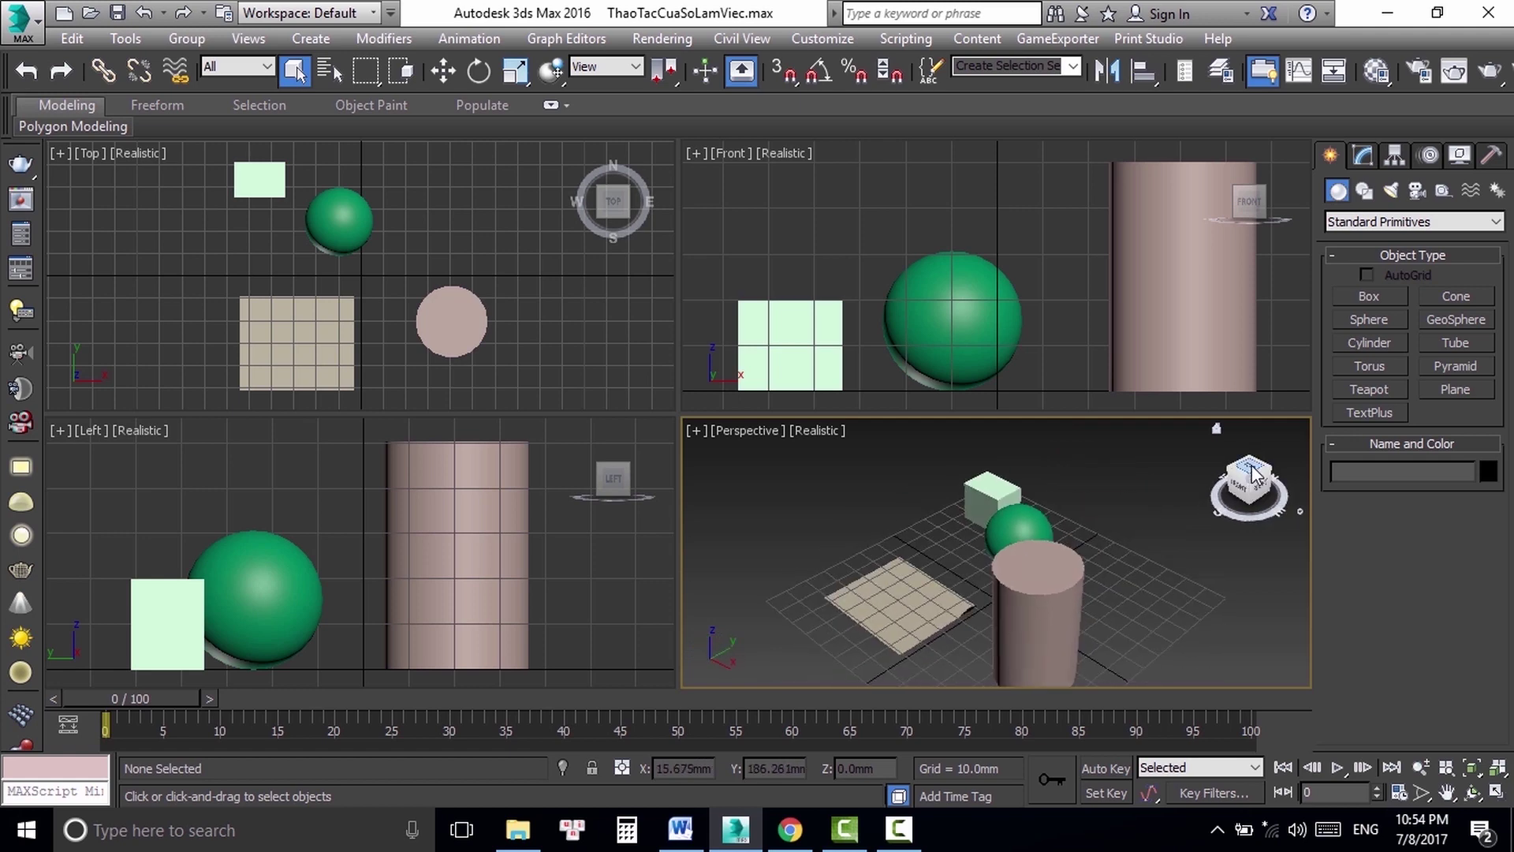
click(1300, 438)
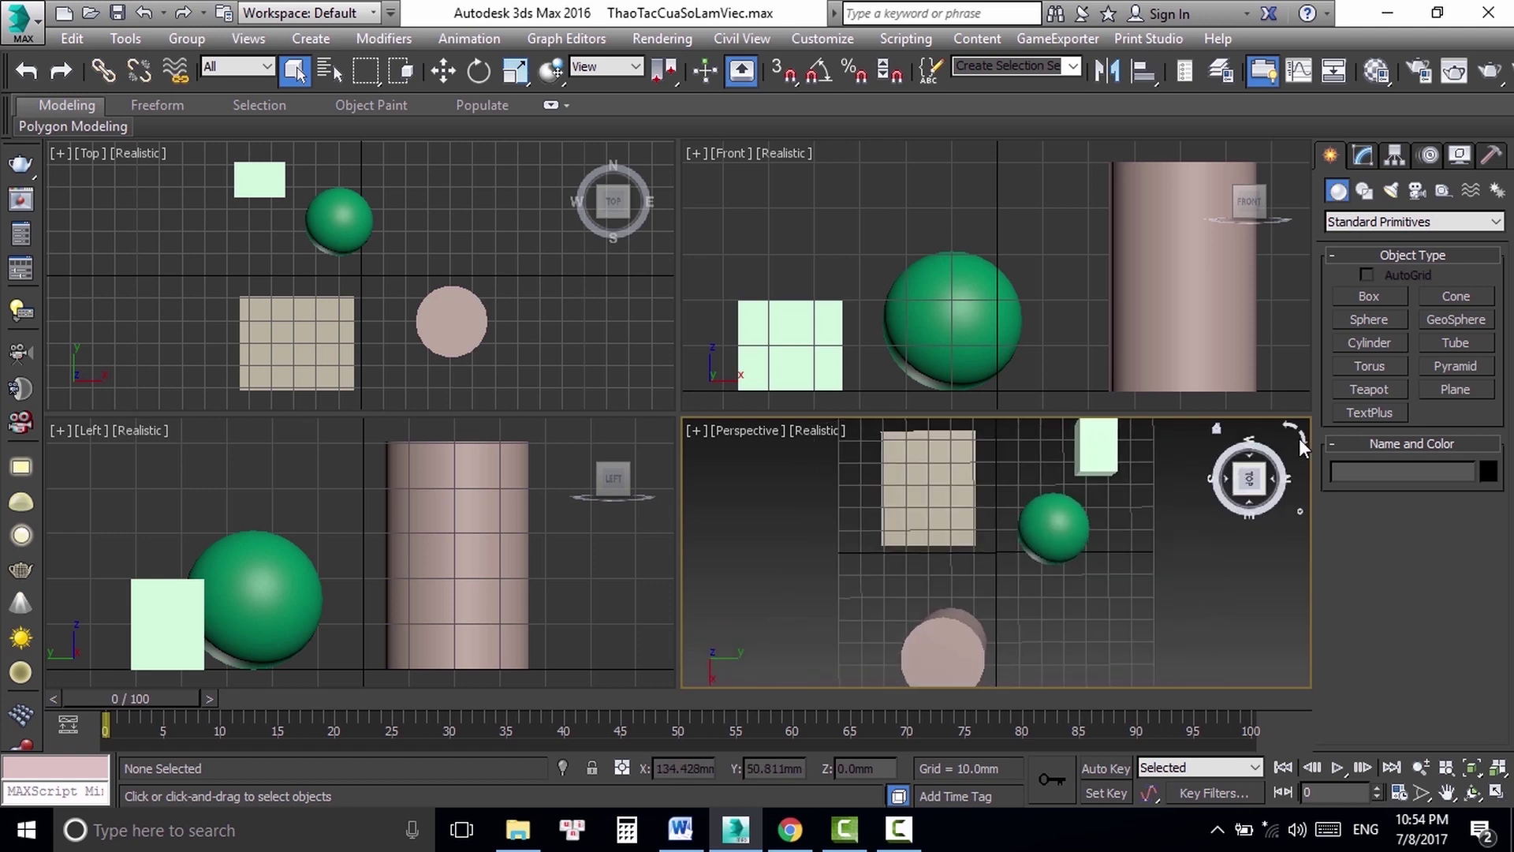
click(1287, 426)
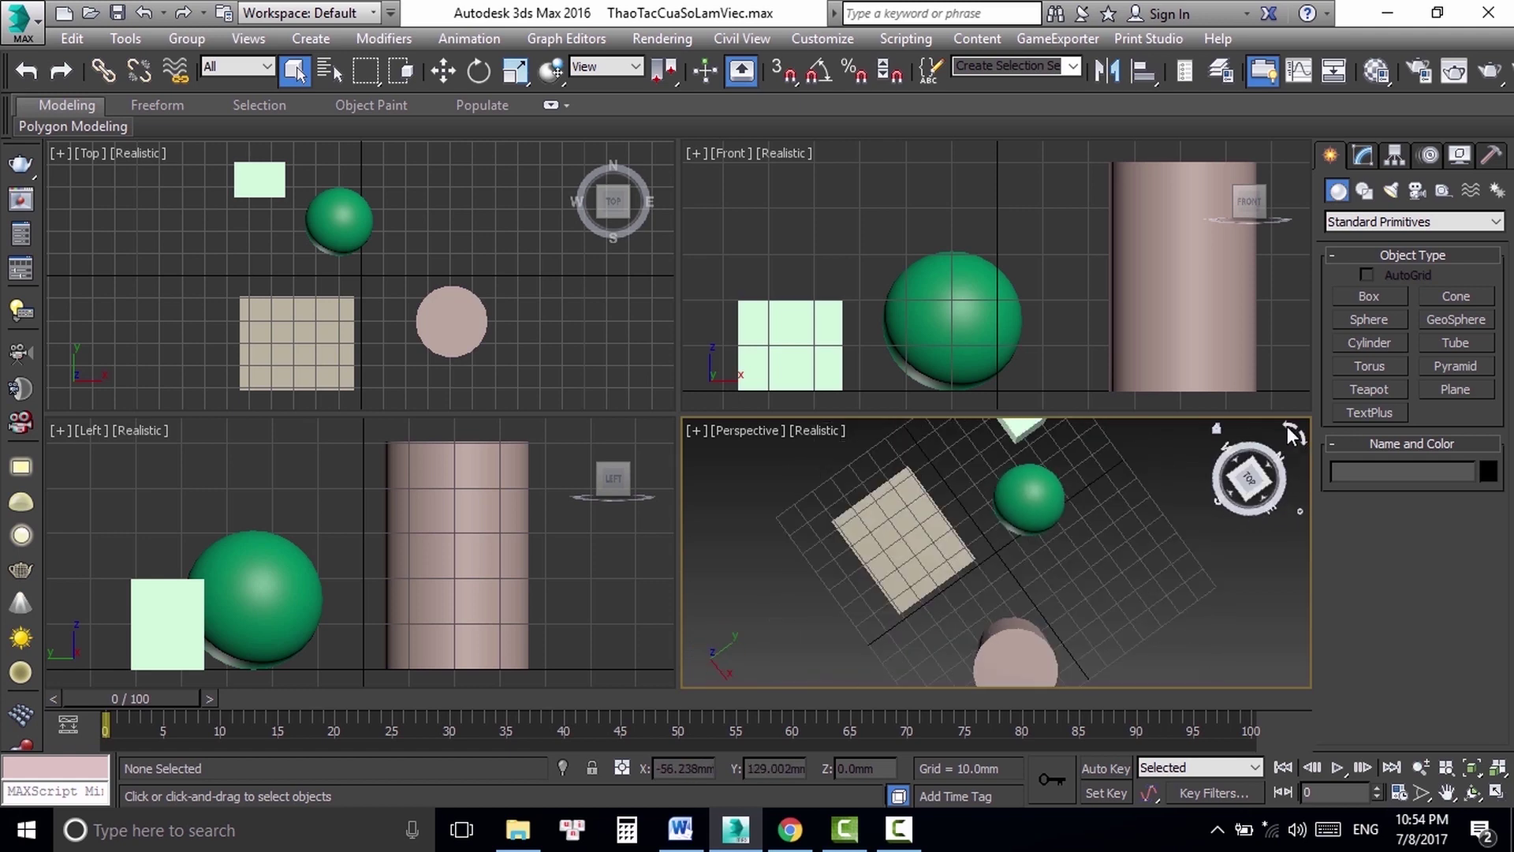
click(1248, 444)
mouse_move(1249, 480)
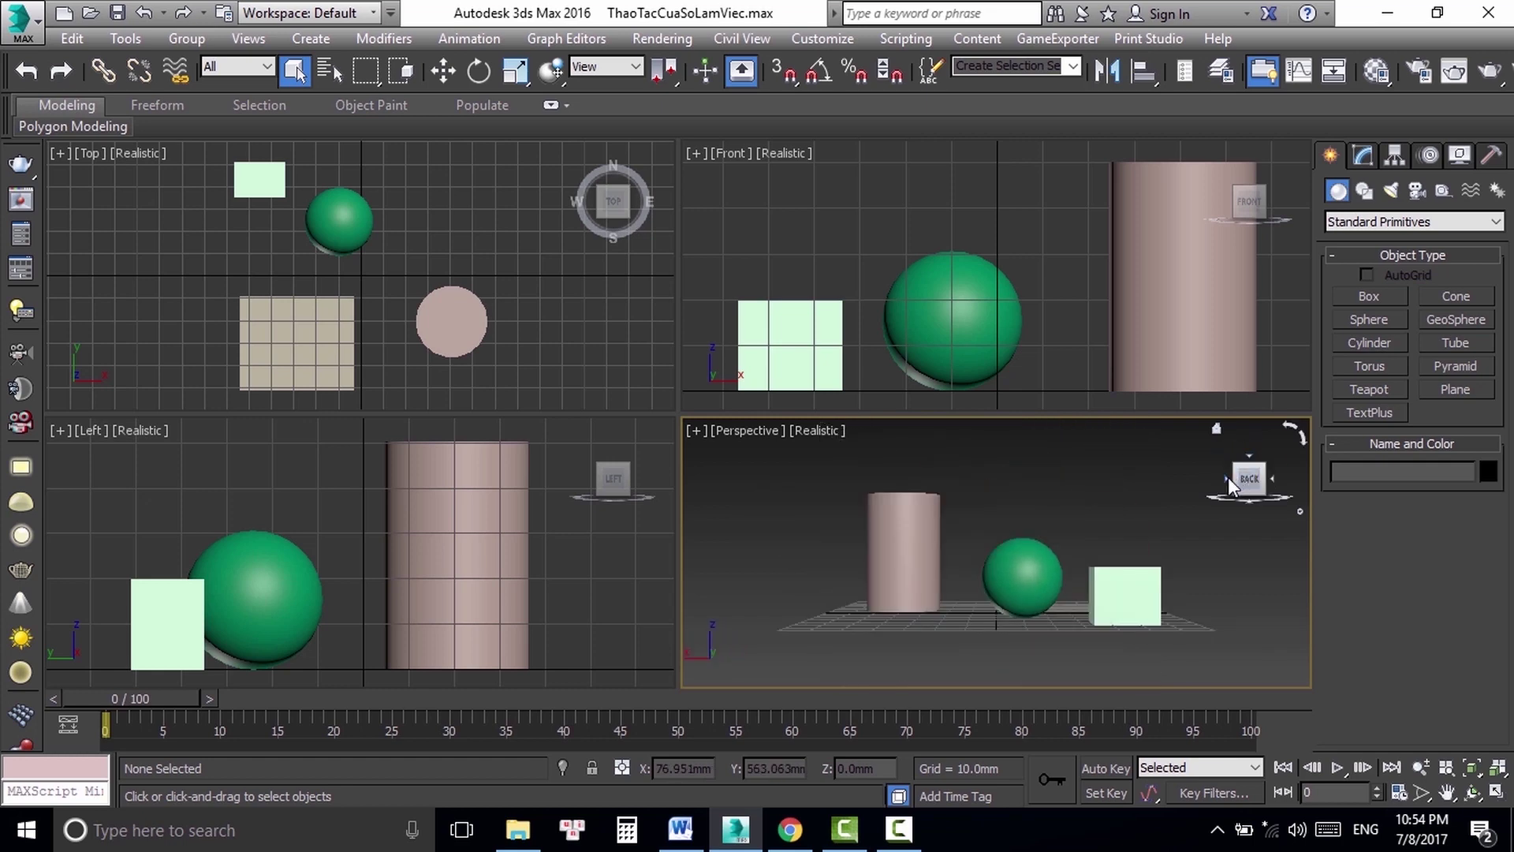
click(1229, 477)
mouse_move(1258, 474)
mouse_down()
mouse_move(1250, 511)
mouse_move(1251, 466)
mouse_up()
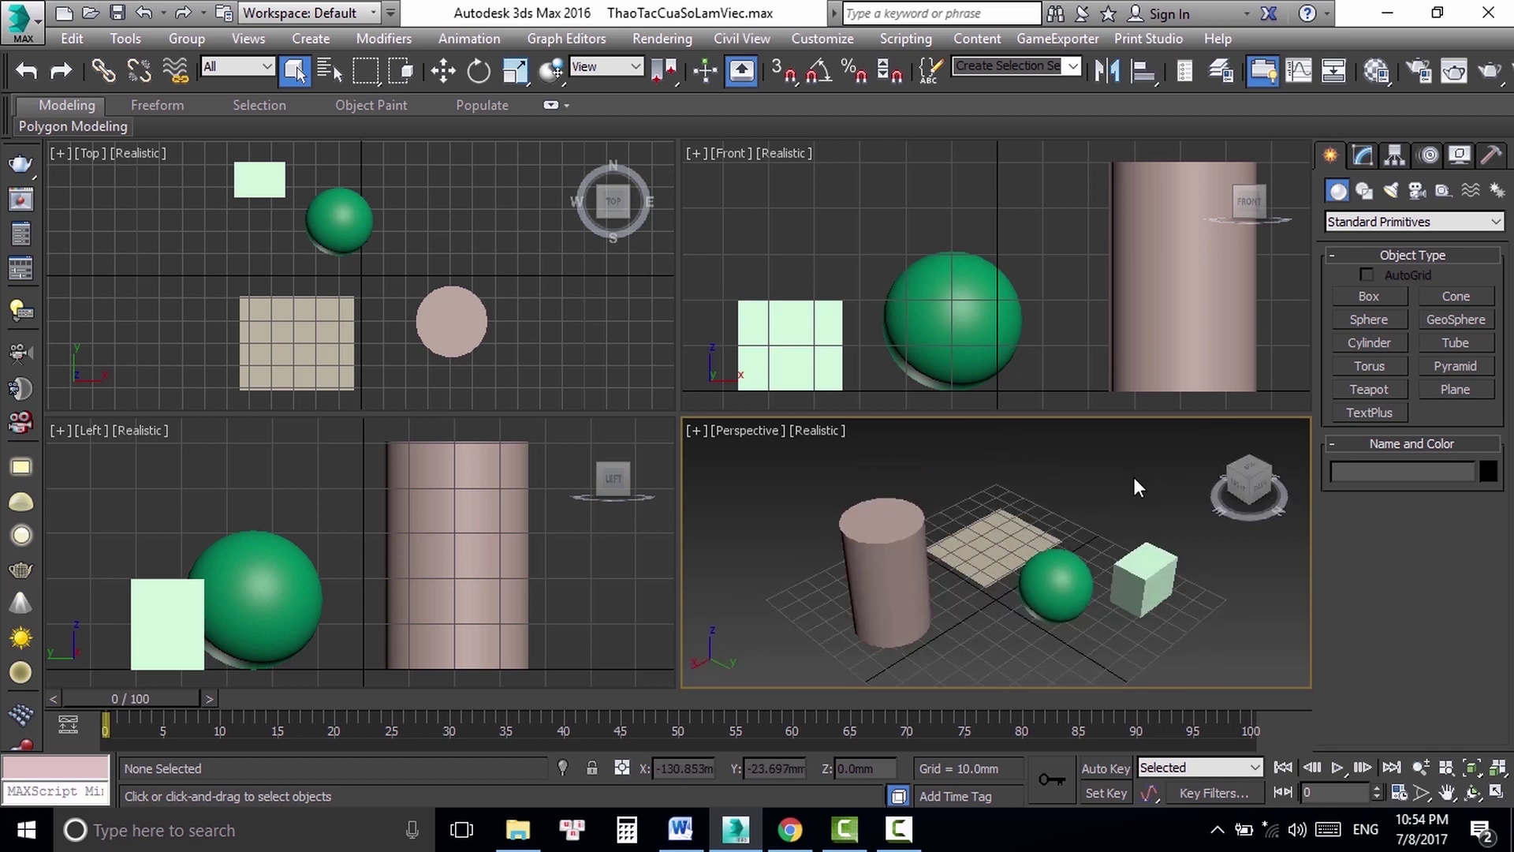
click(1265, 481)
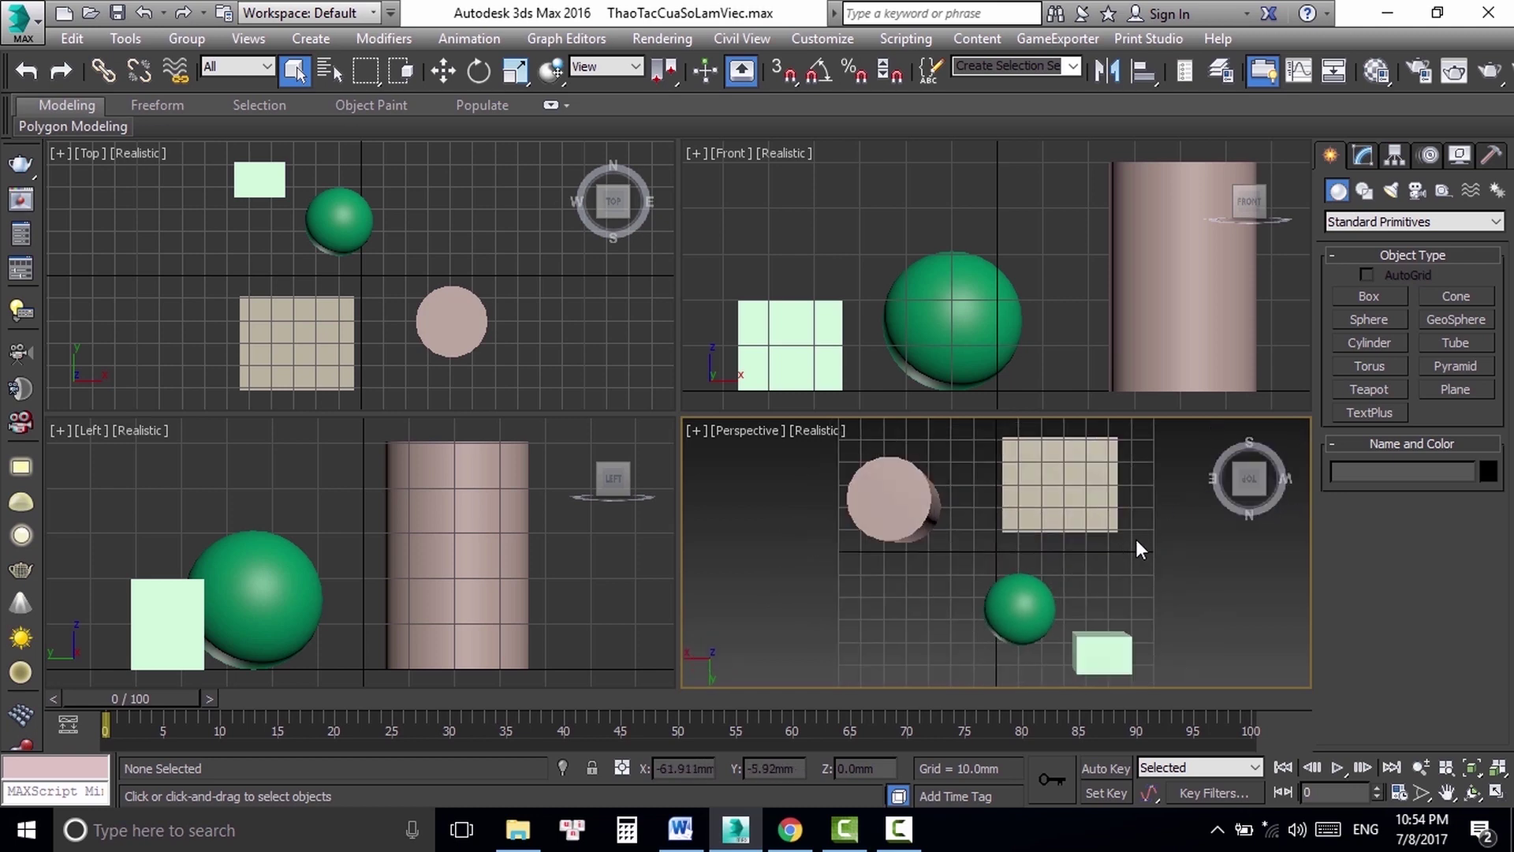
mouse_move(1152, 537)
alt+middle_down()
mouse_move(1204, 508)
mouse_move(1187, 491)
mouse_move(1206, 492)
alt+middle_up()
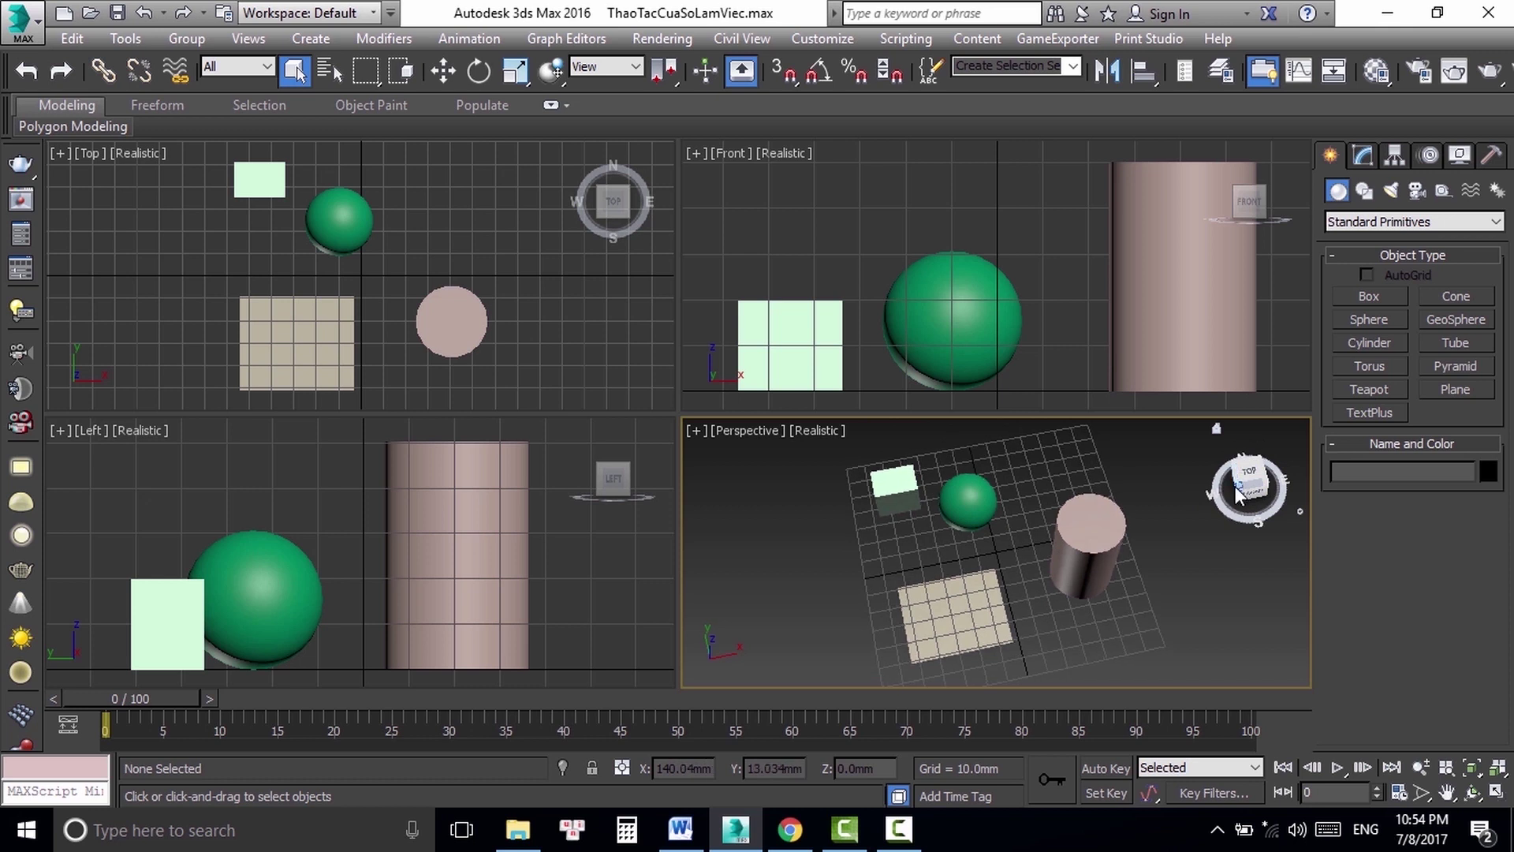
click(1238, 493)
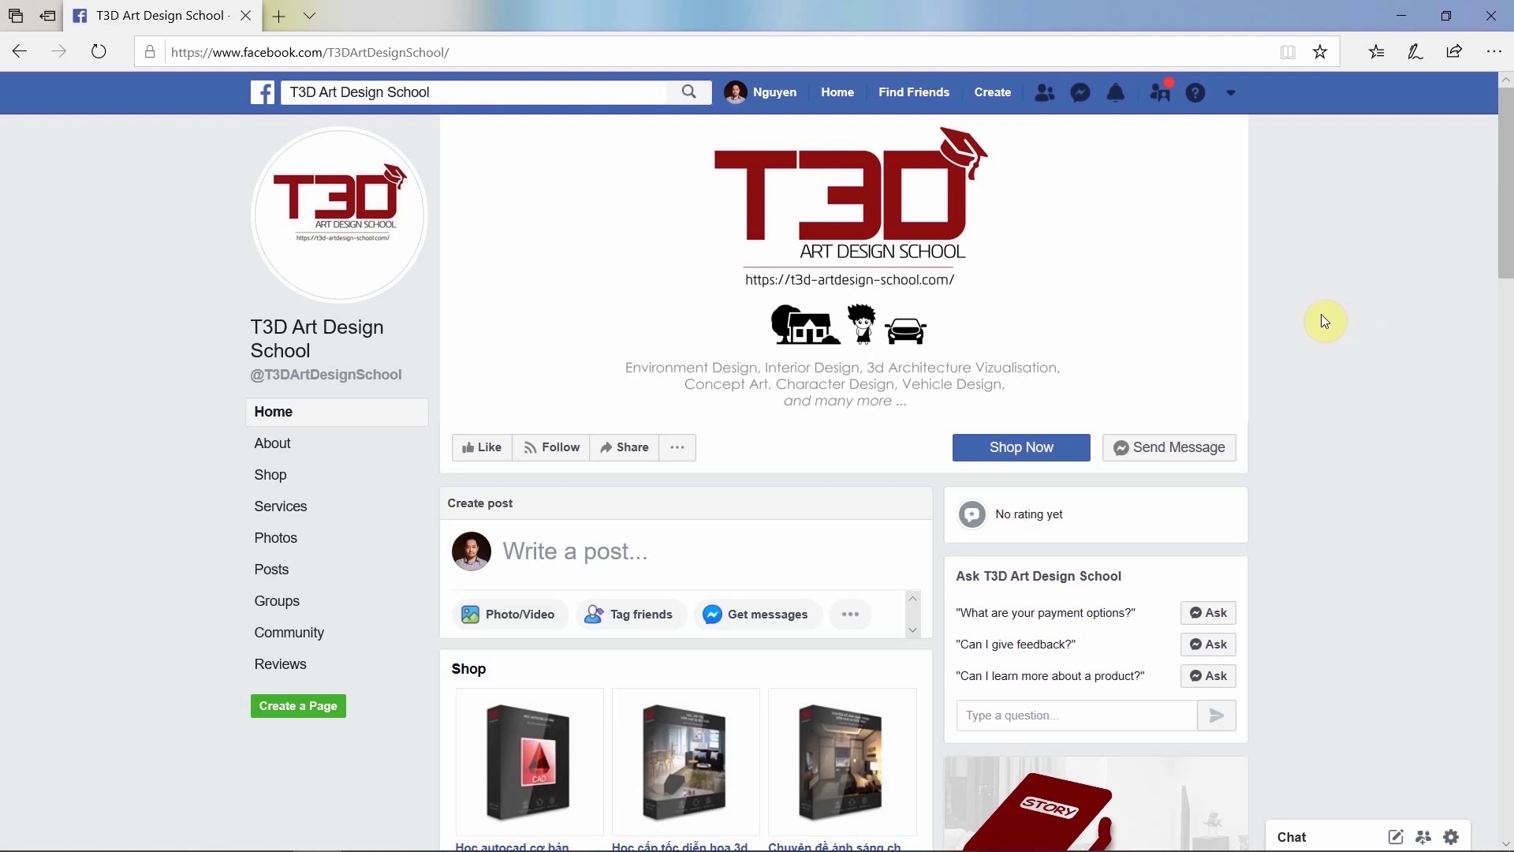
Step: Scroll the T3D Art Design School shop and open the 'Chuyên đề ánh sáng chuyên sâu' course product
click(564, 63)
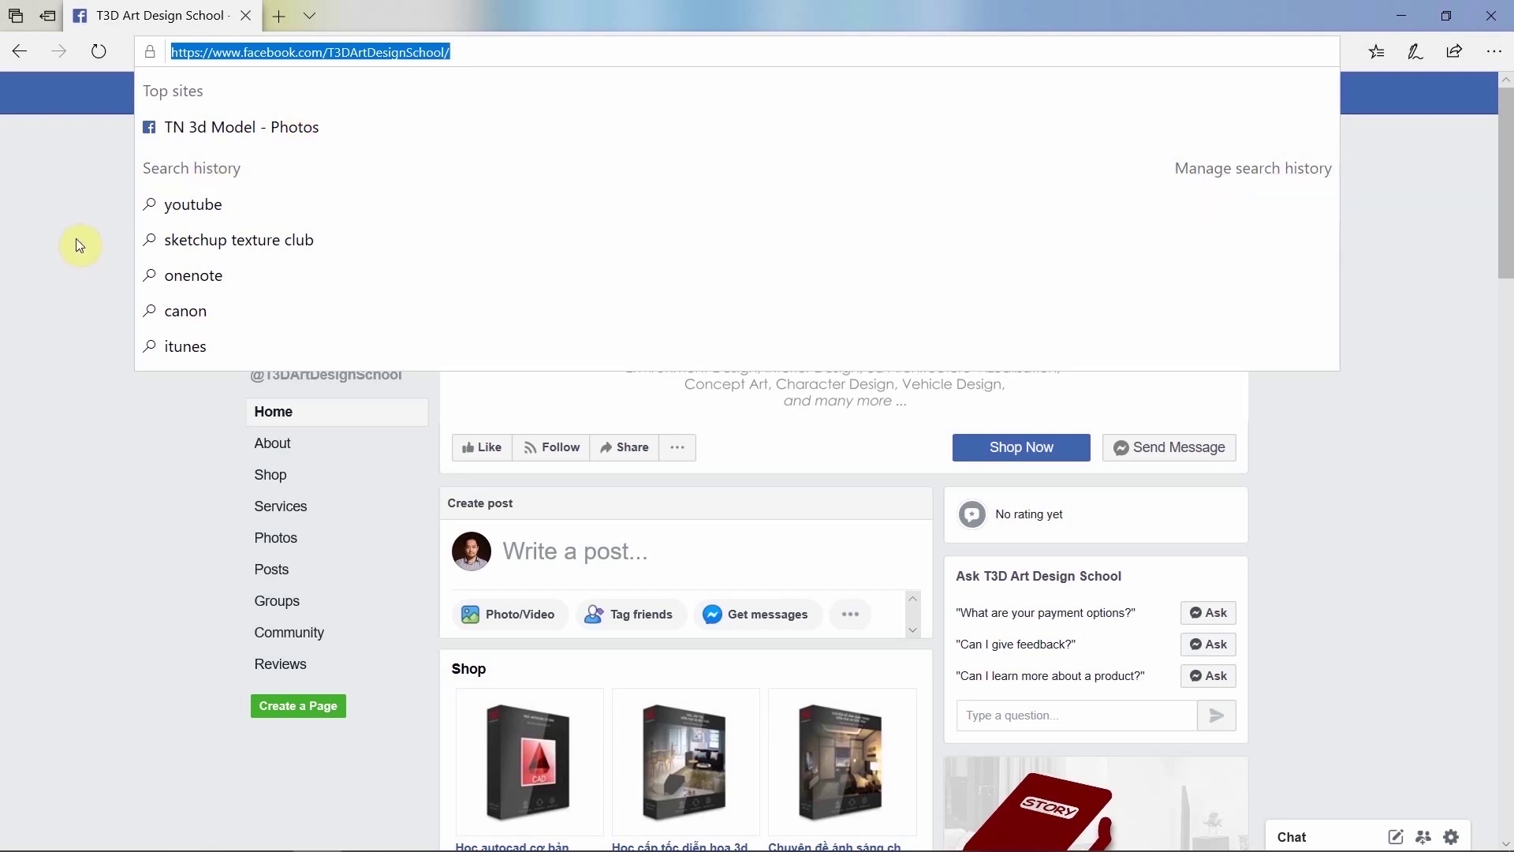
click(87, 300)
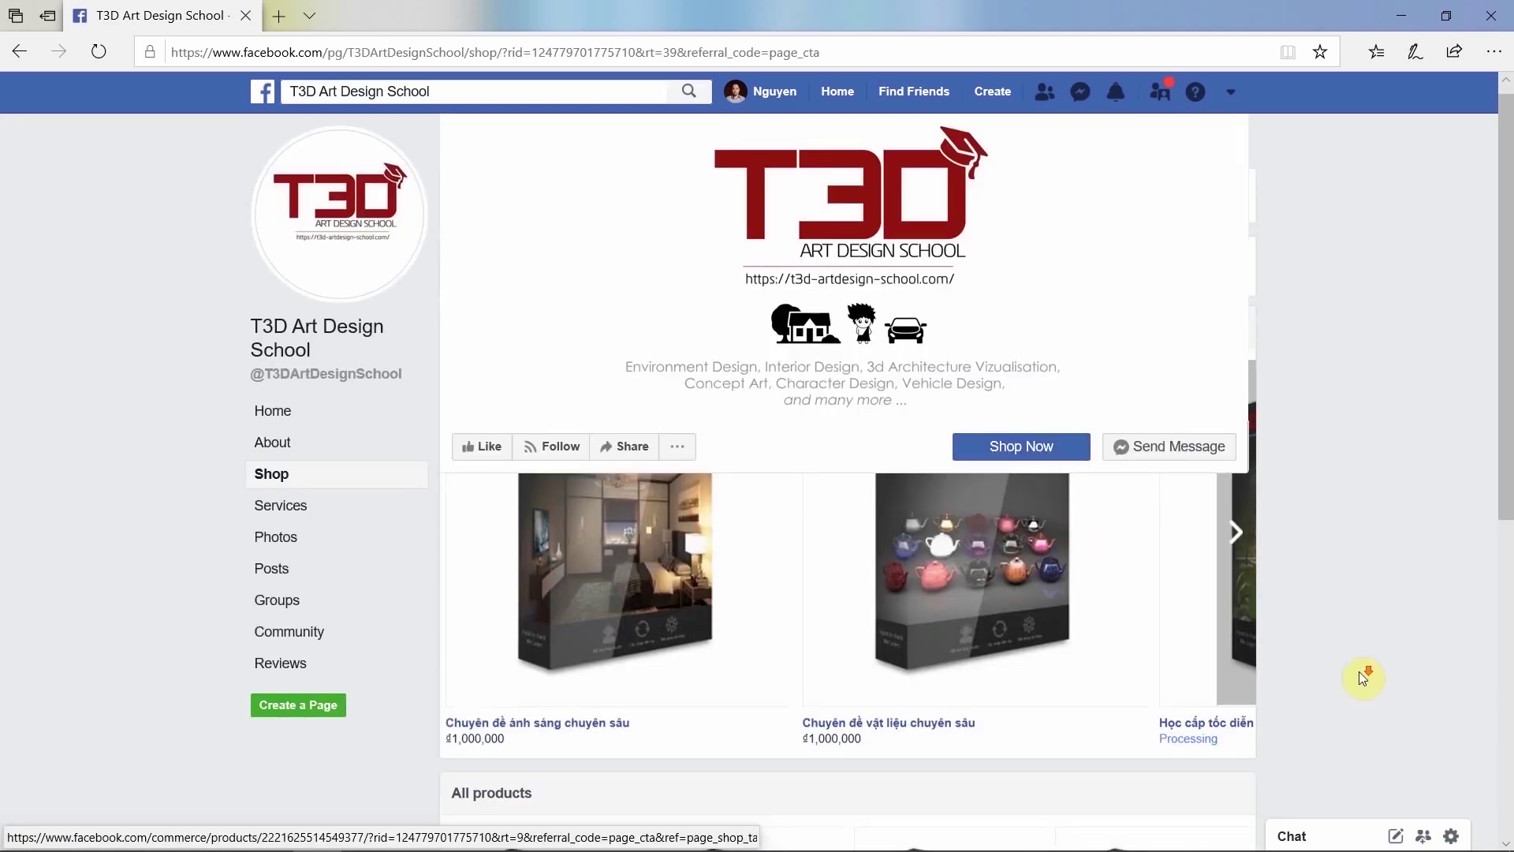
scroll(1365, 680, down, 2)
scroll(1364, 680, down, 3)
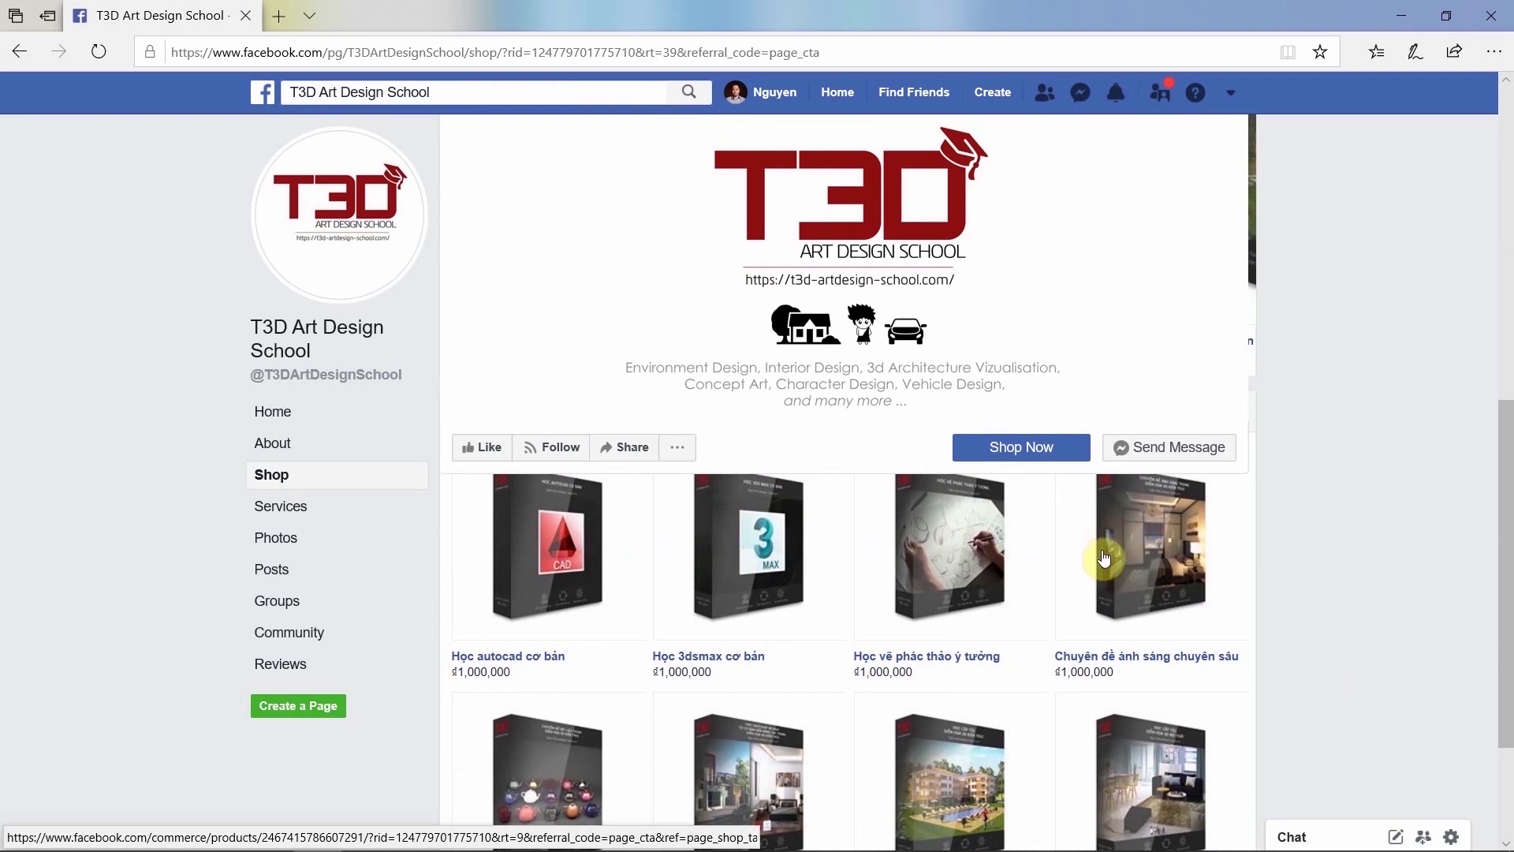
click(1159, 584)
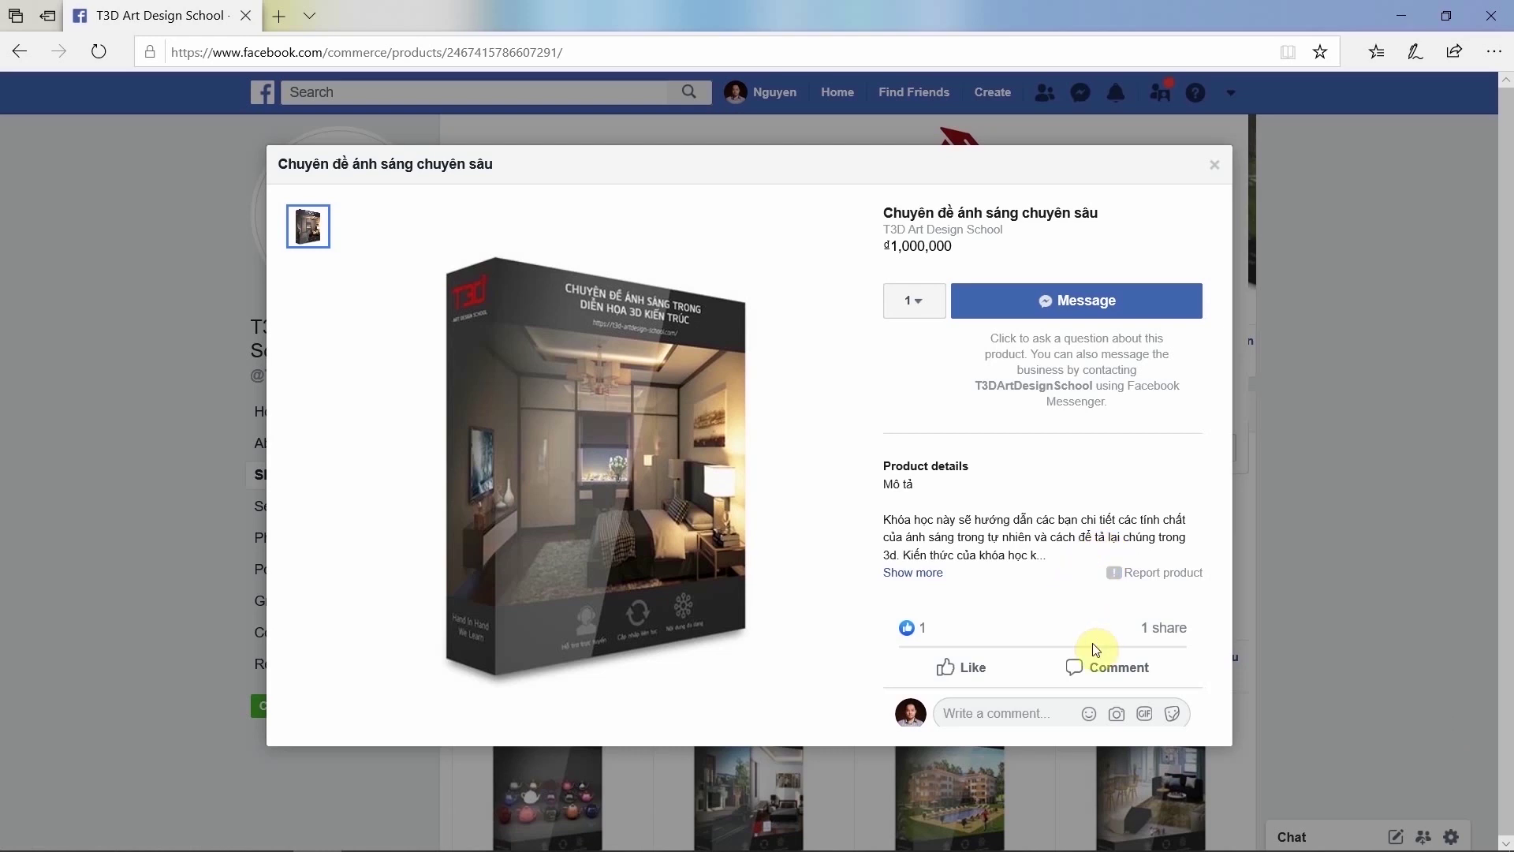
Step: Message the school and send the prefilled enquiry about 'Chuyên đề ánh sáng chuyên sâu'
click(1016, 712)
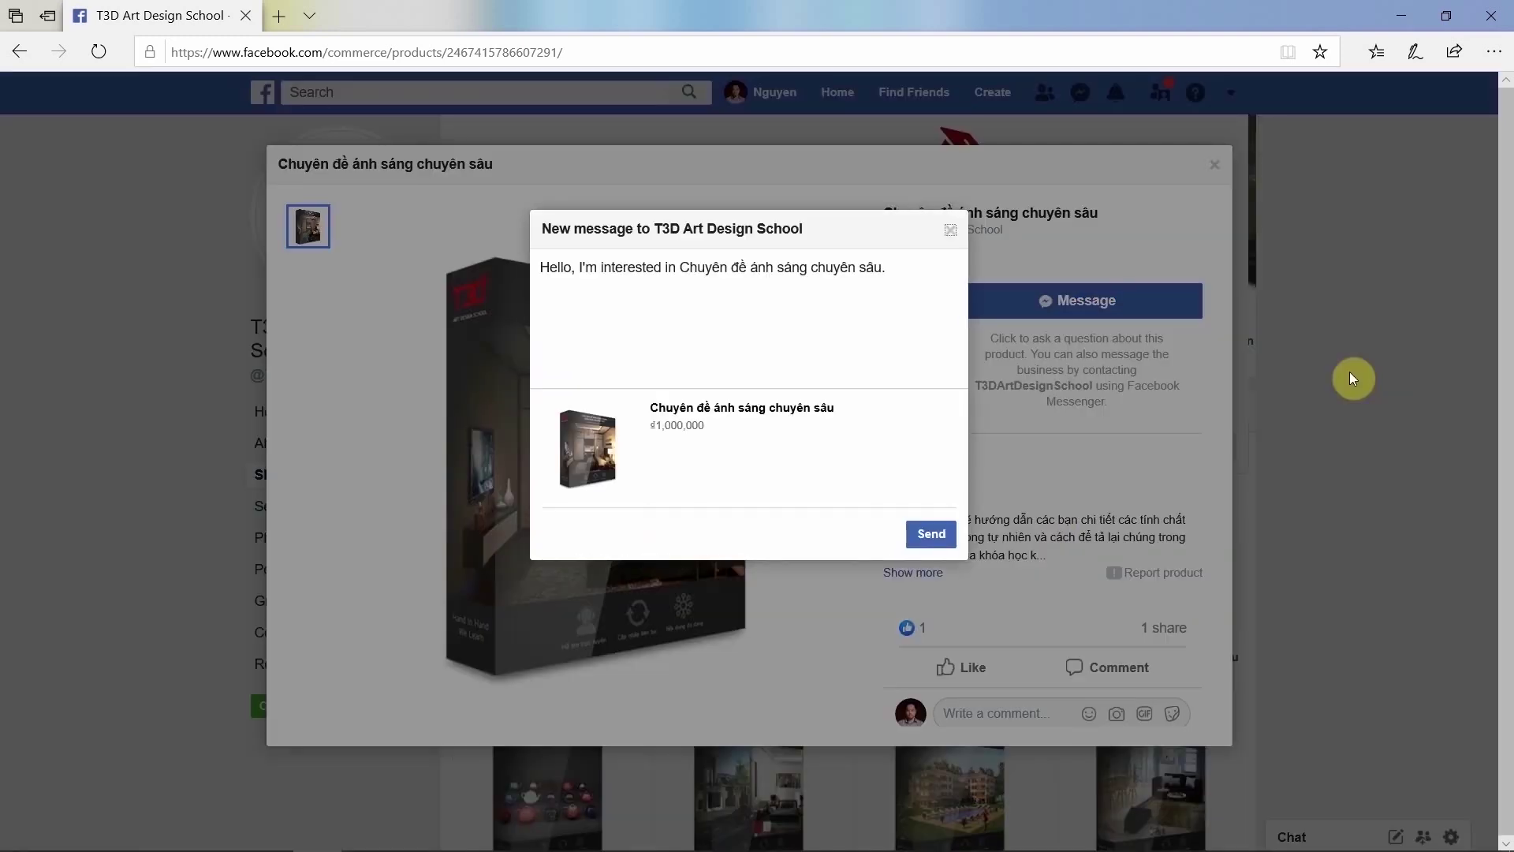
click(929, 534)
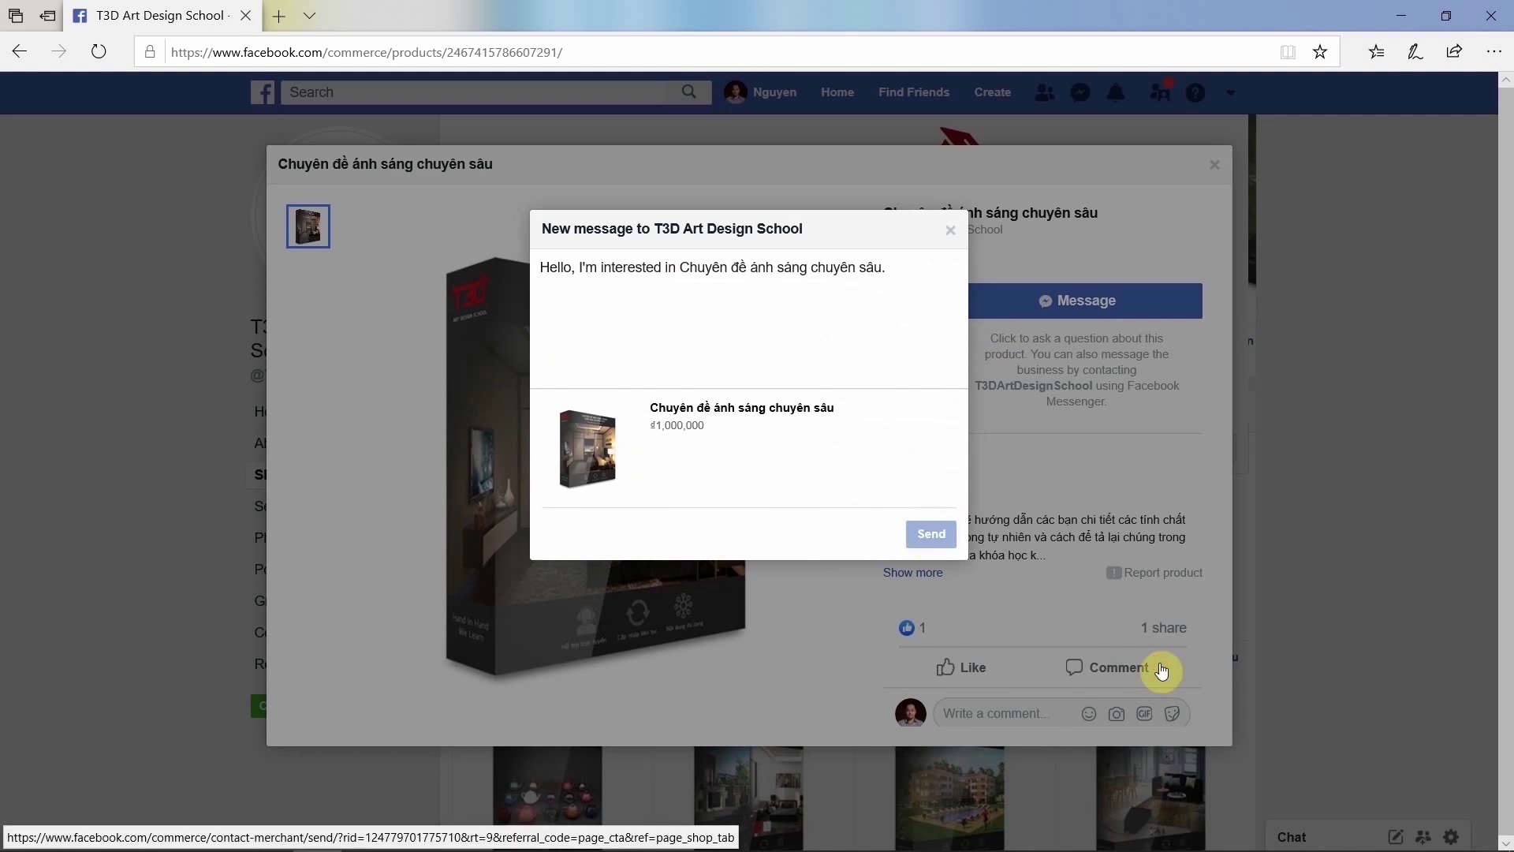